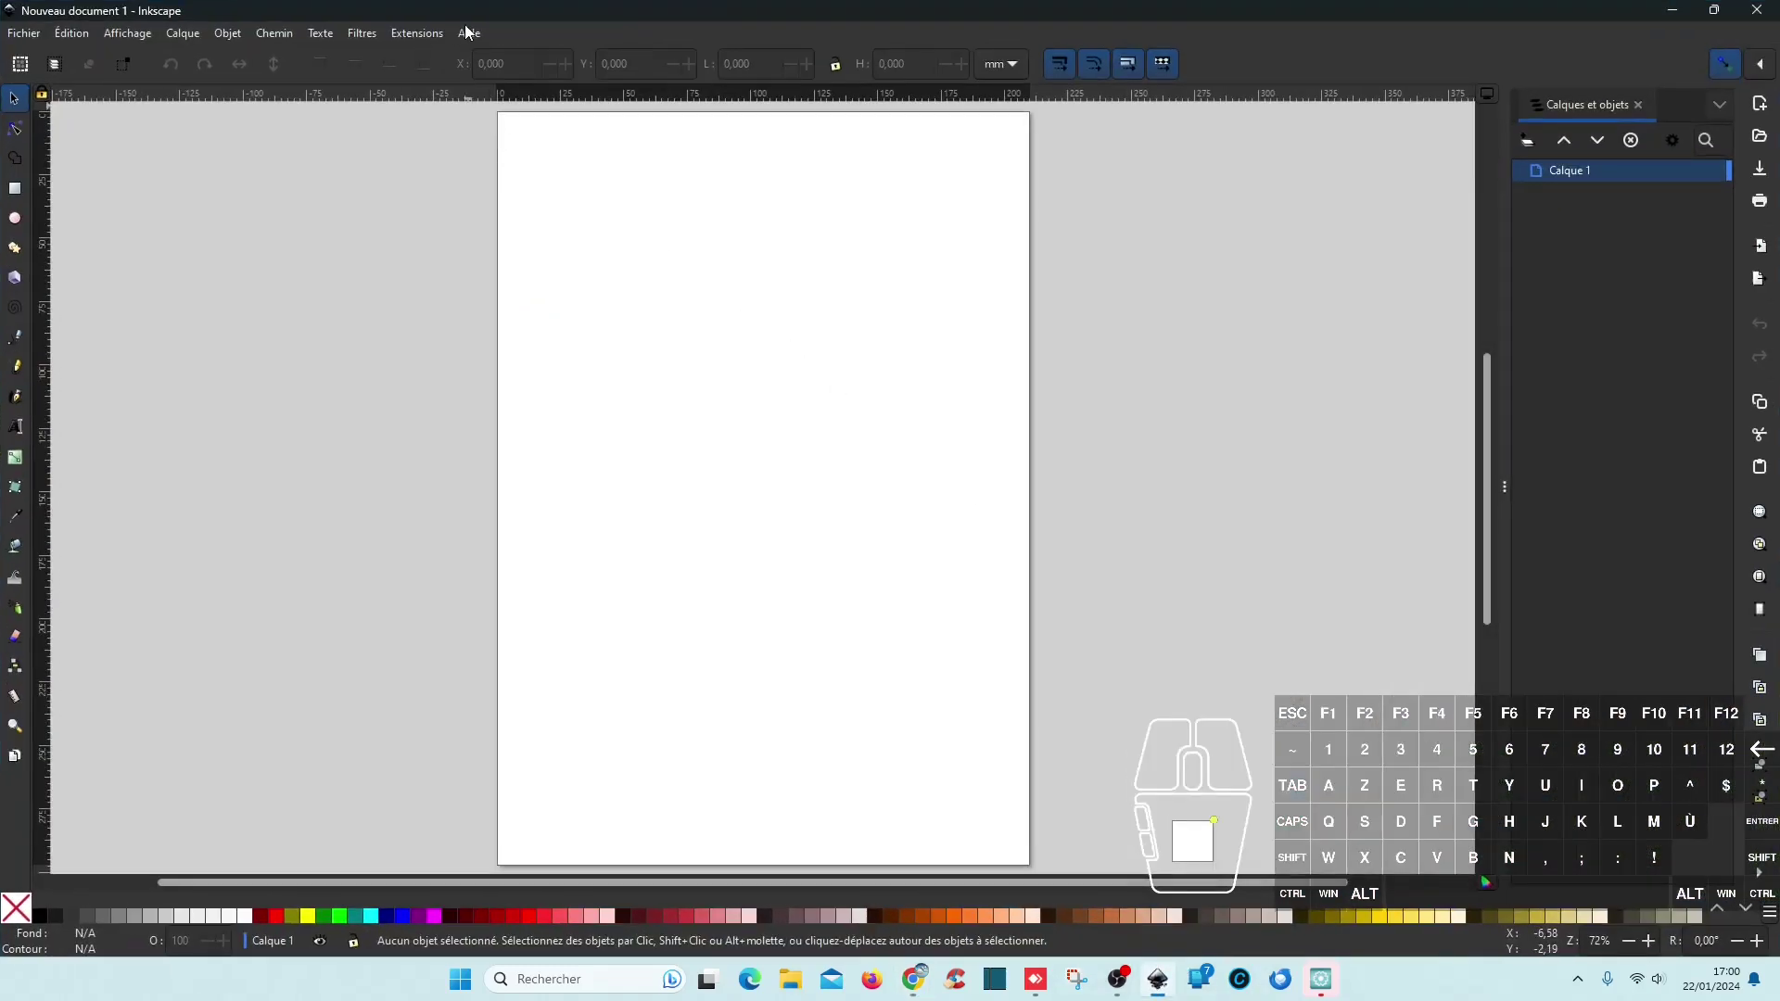
Step: View Inkscape's version information in its About window and close it
left_click(468, 33)
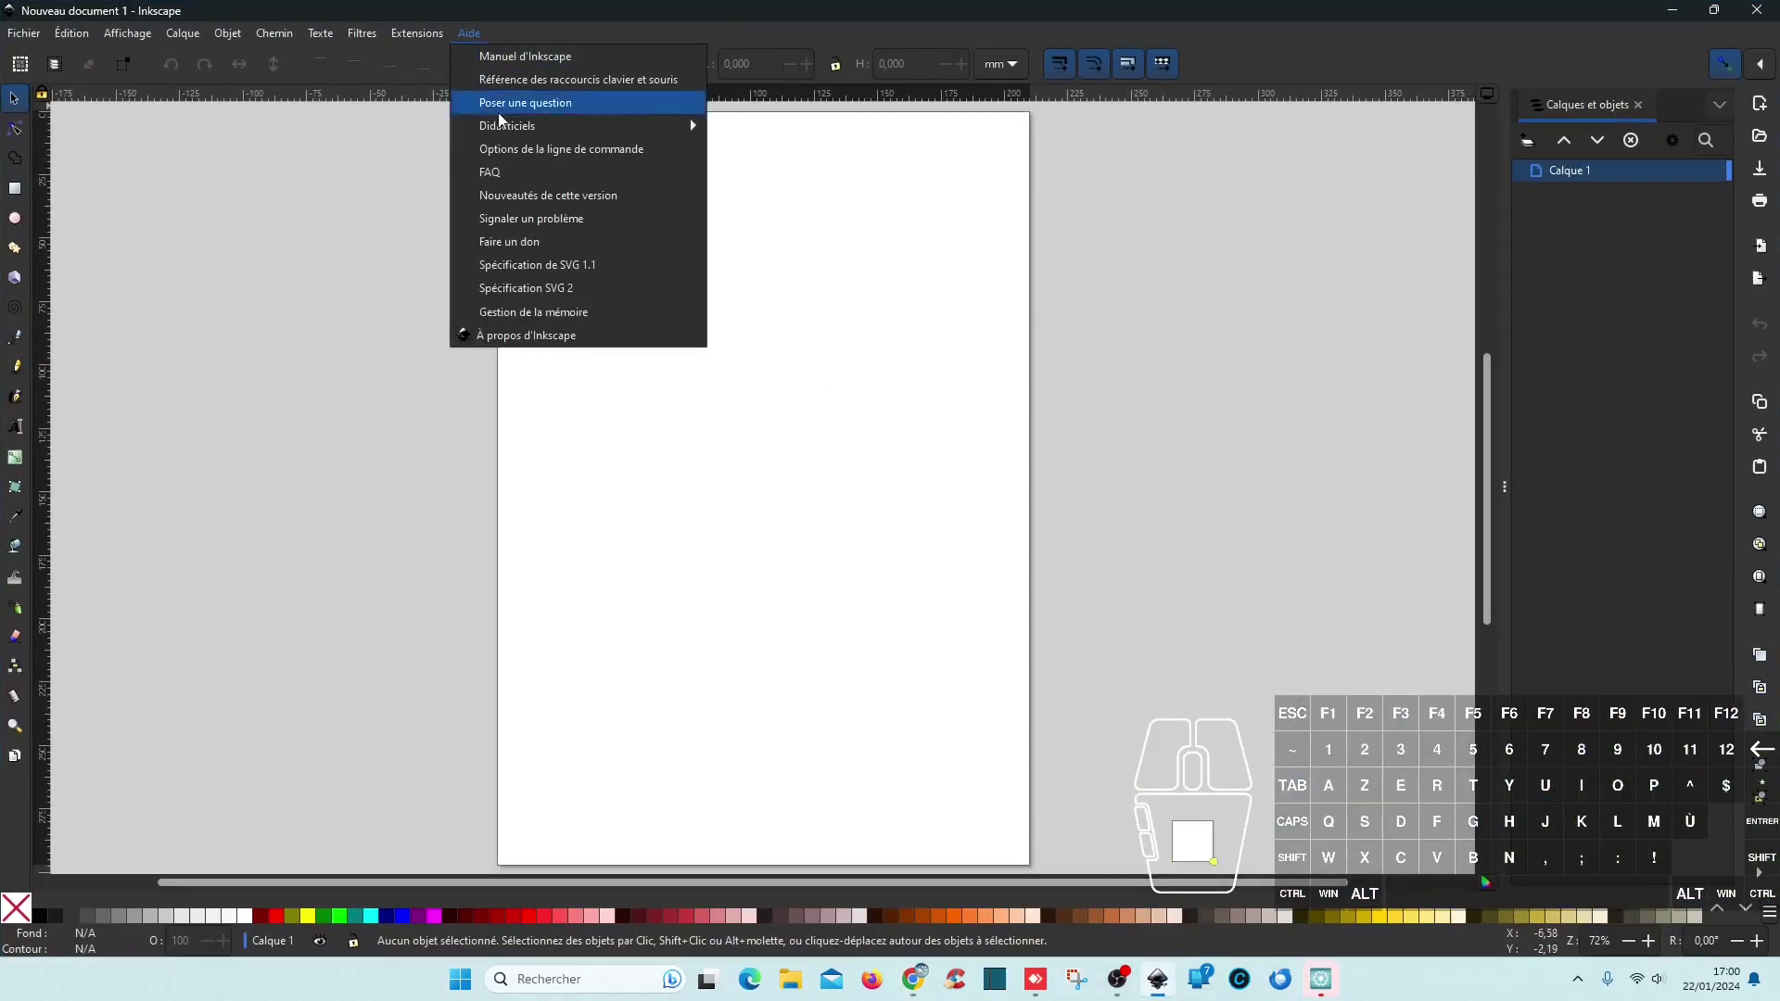
left_click(519, 336)
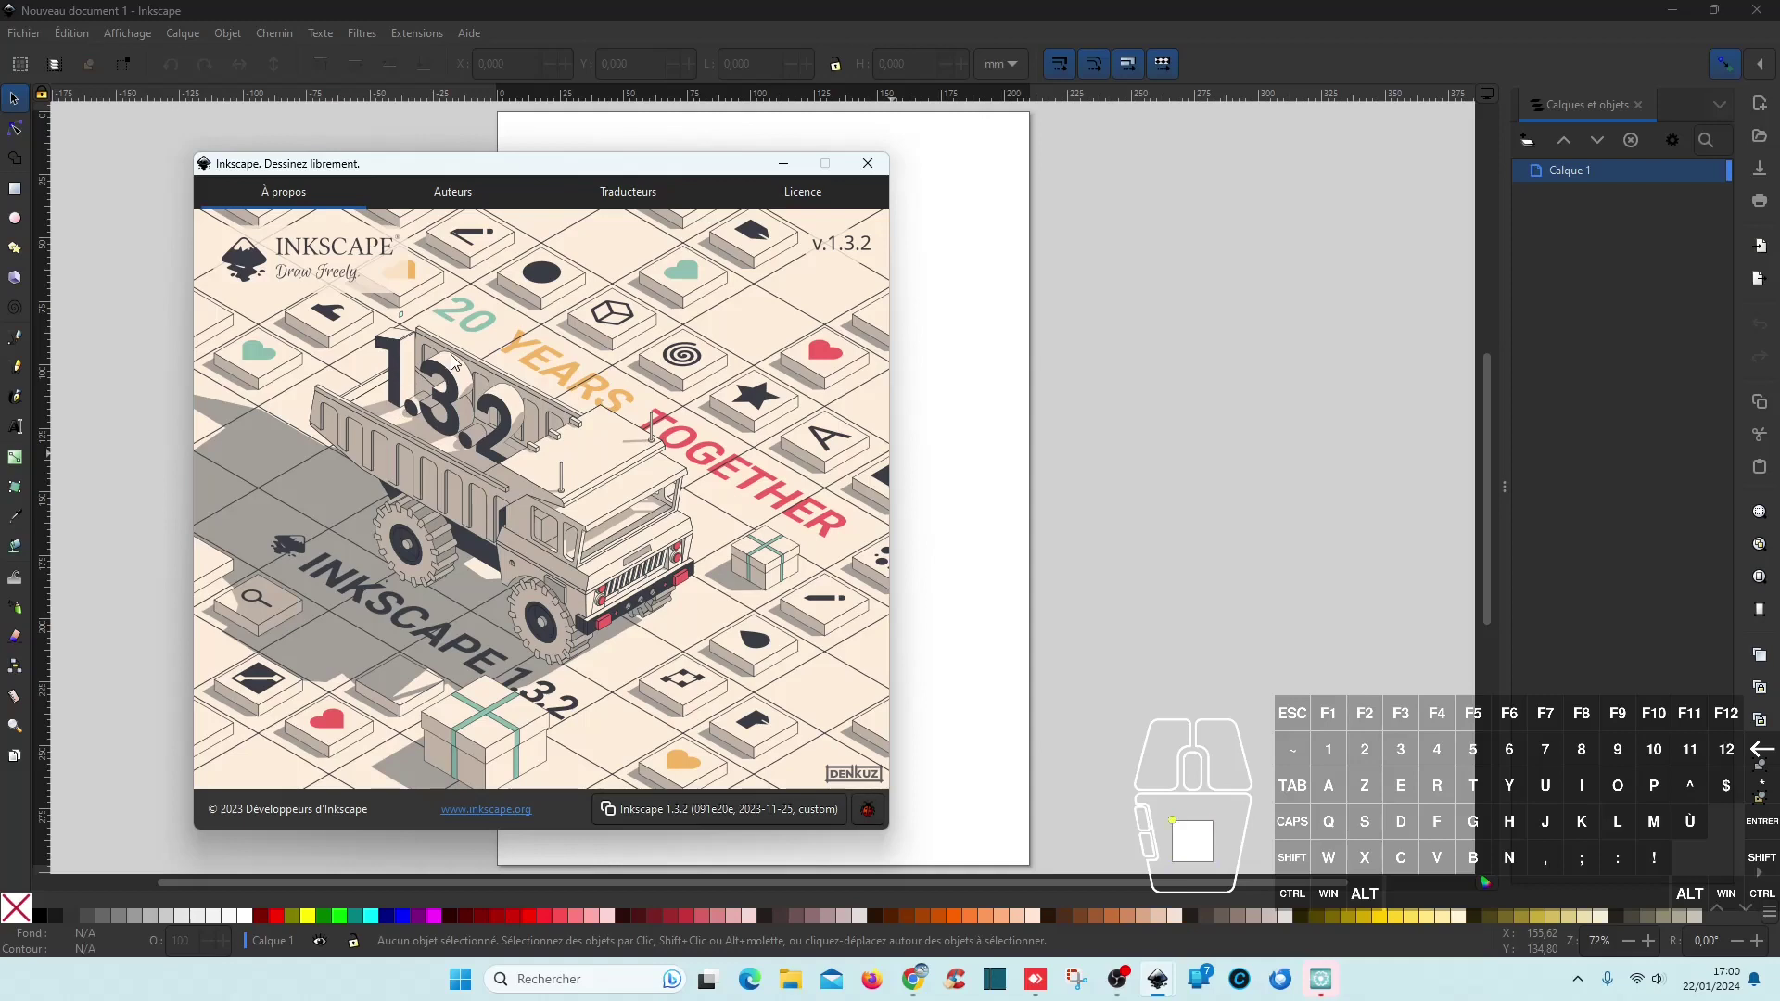
left_click(871, 165)
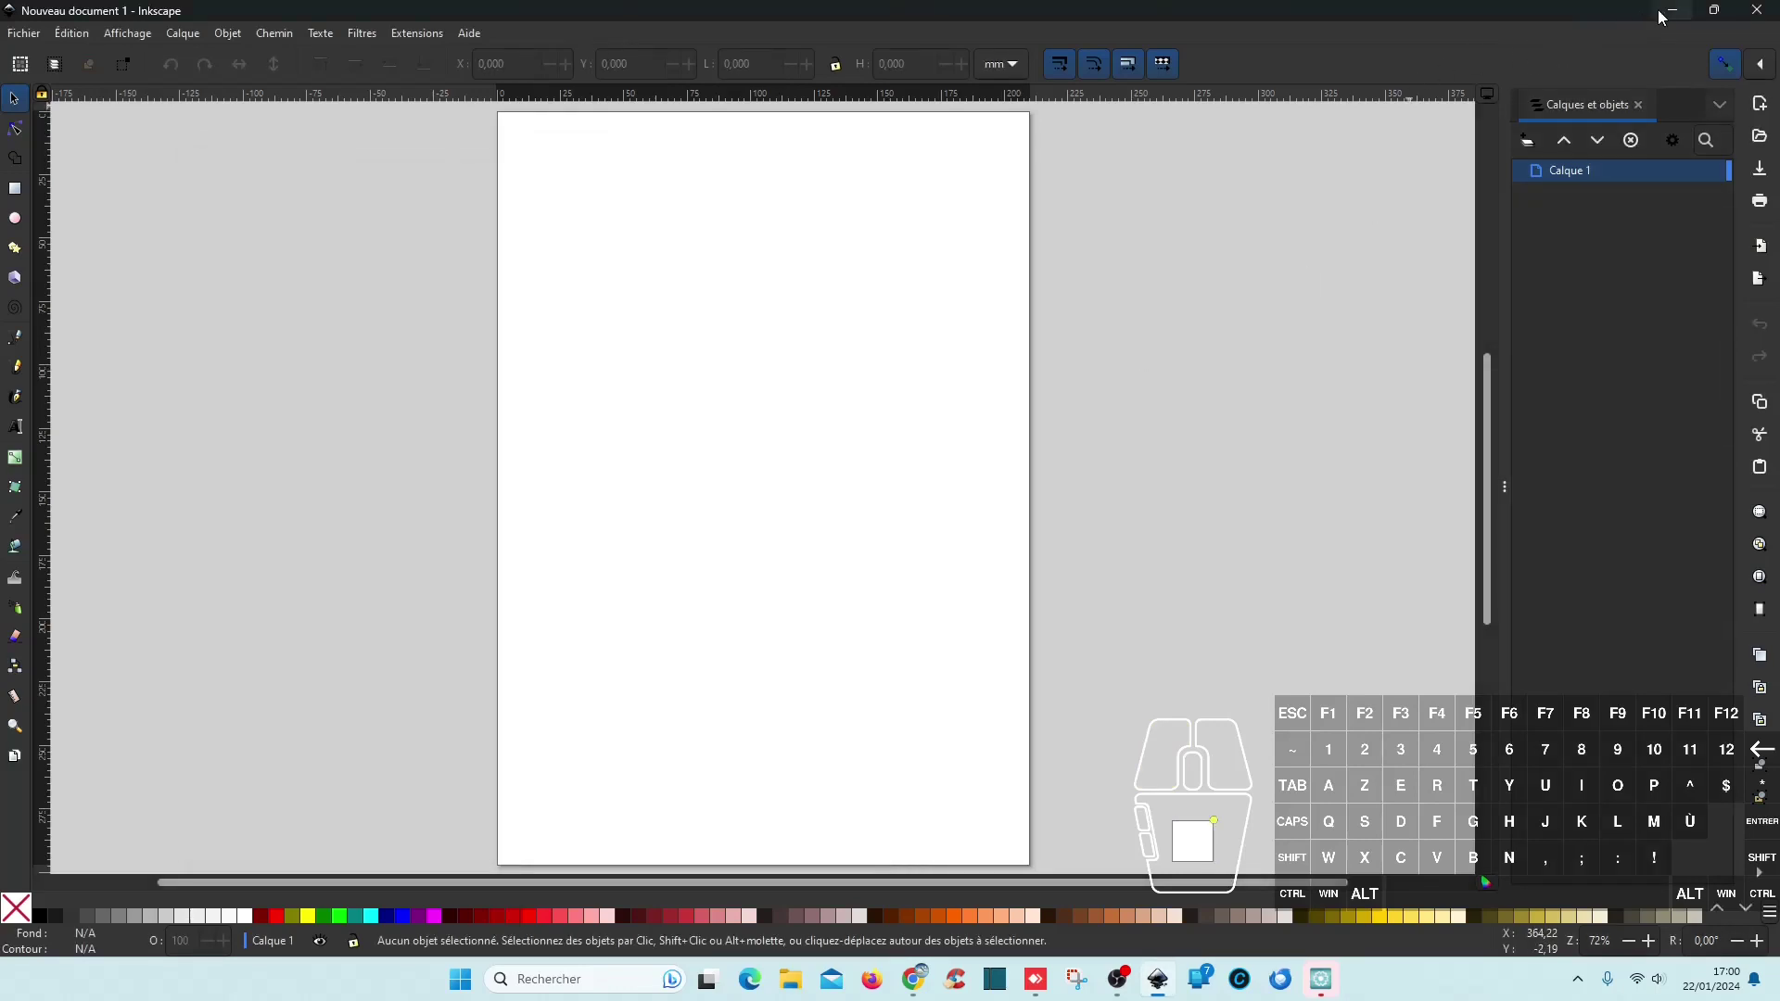
Step: Switch to Artistic Digitizer, view its version information, and close the About window
left_click(1671, 11)
left_click(1321, 979)
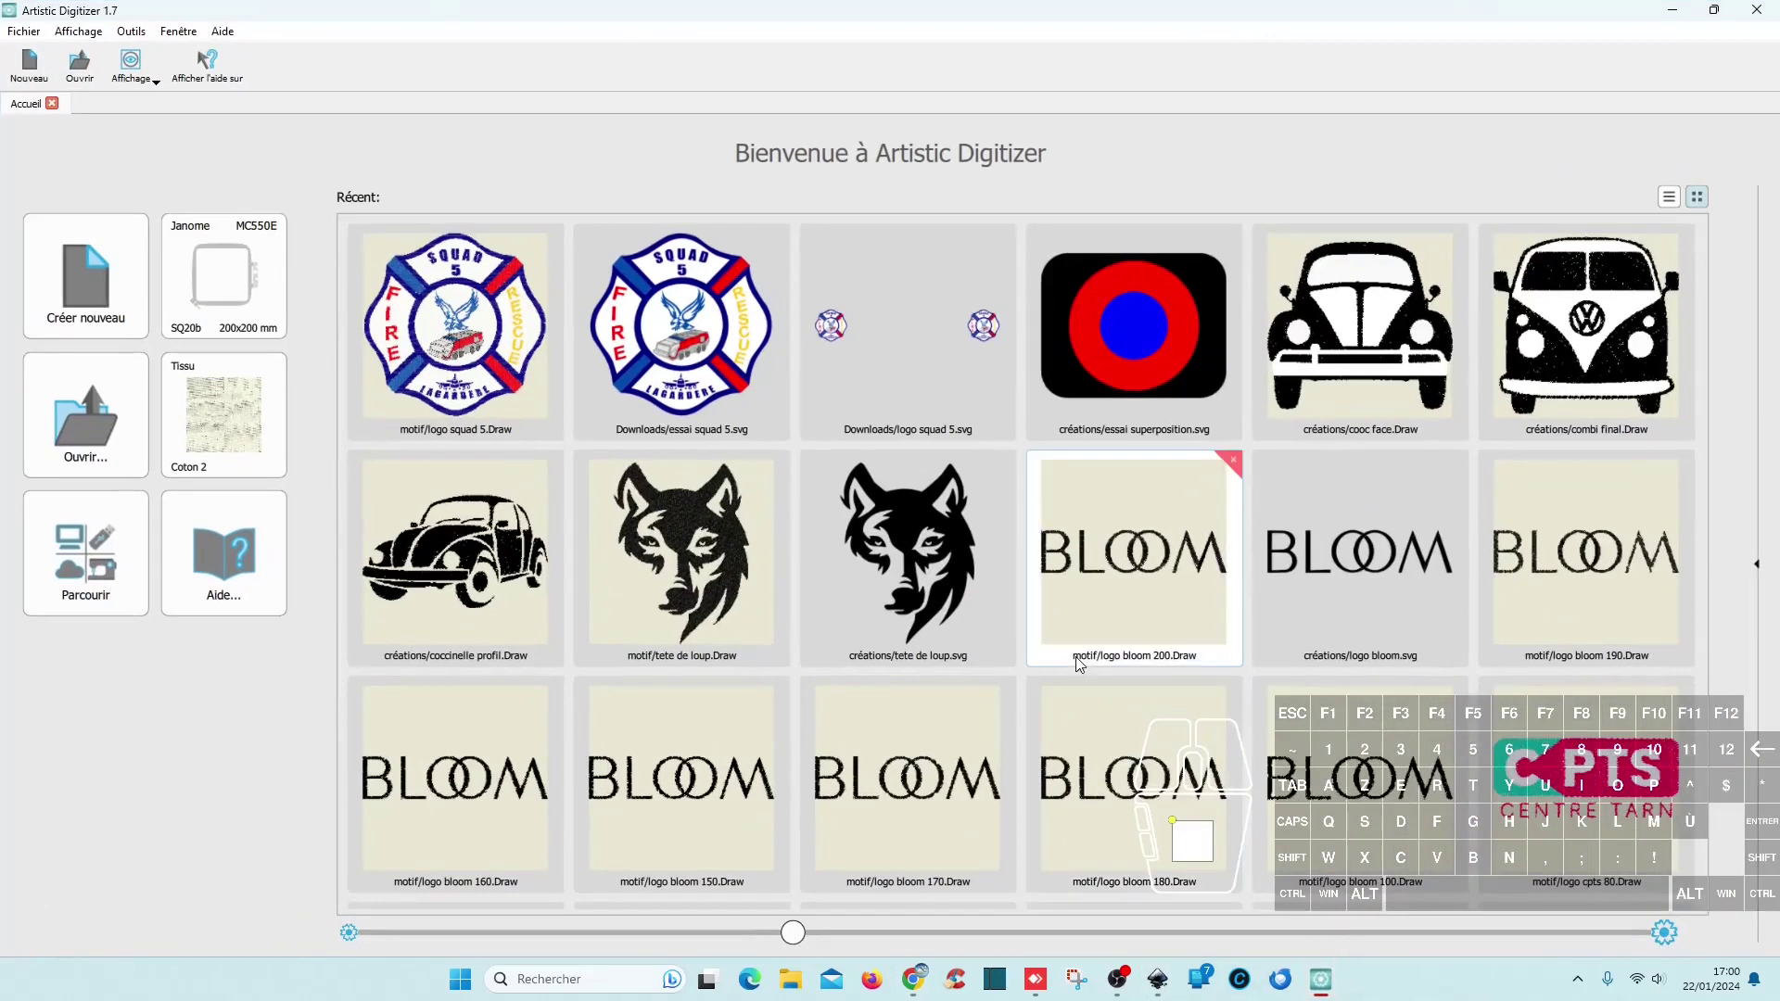
left_click(223, 31)
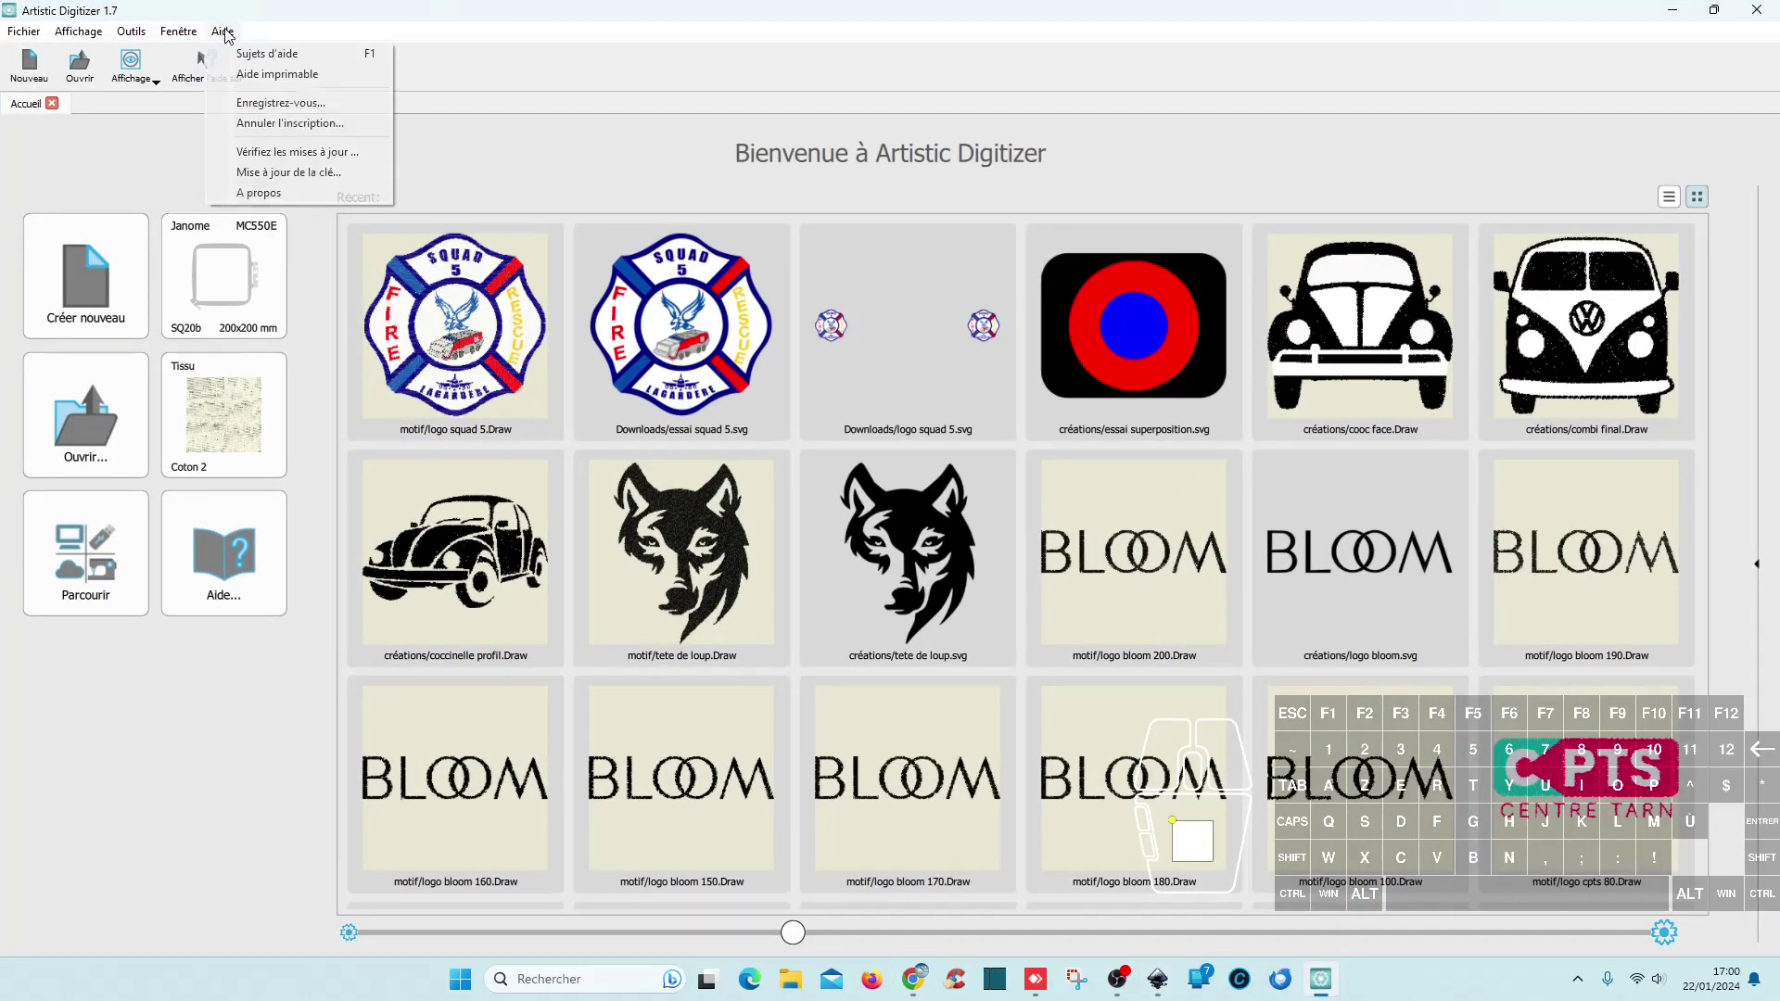
left_click(278, 193)
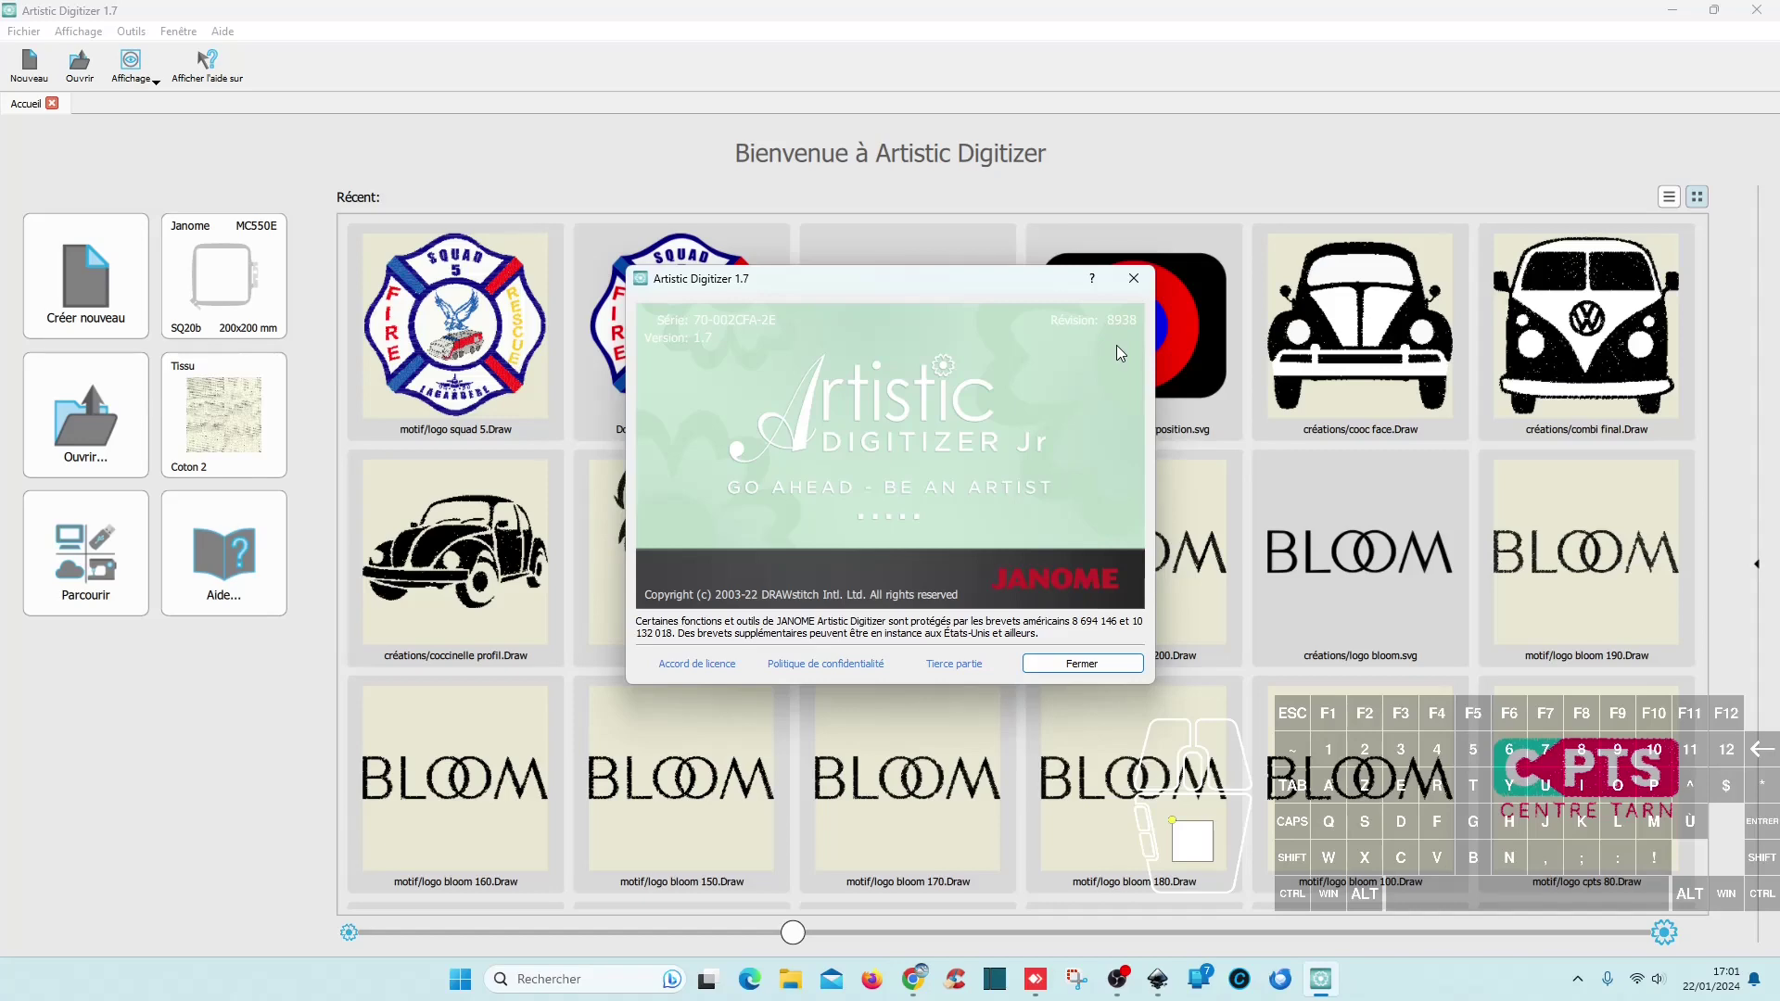
left_click(1082, 664)
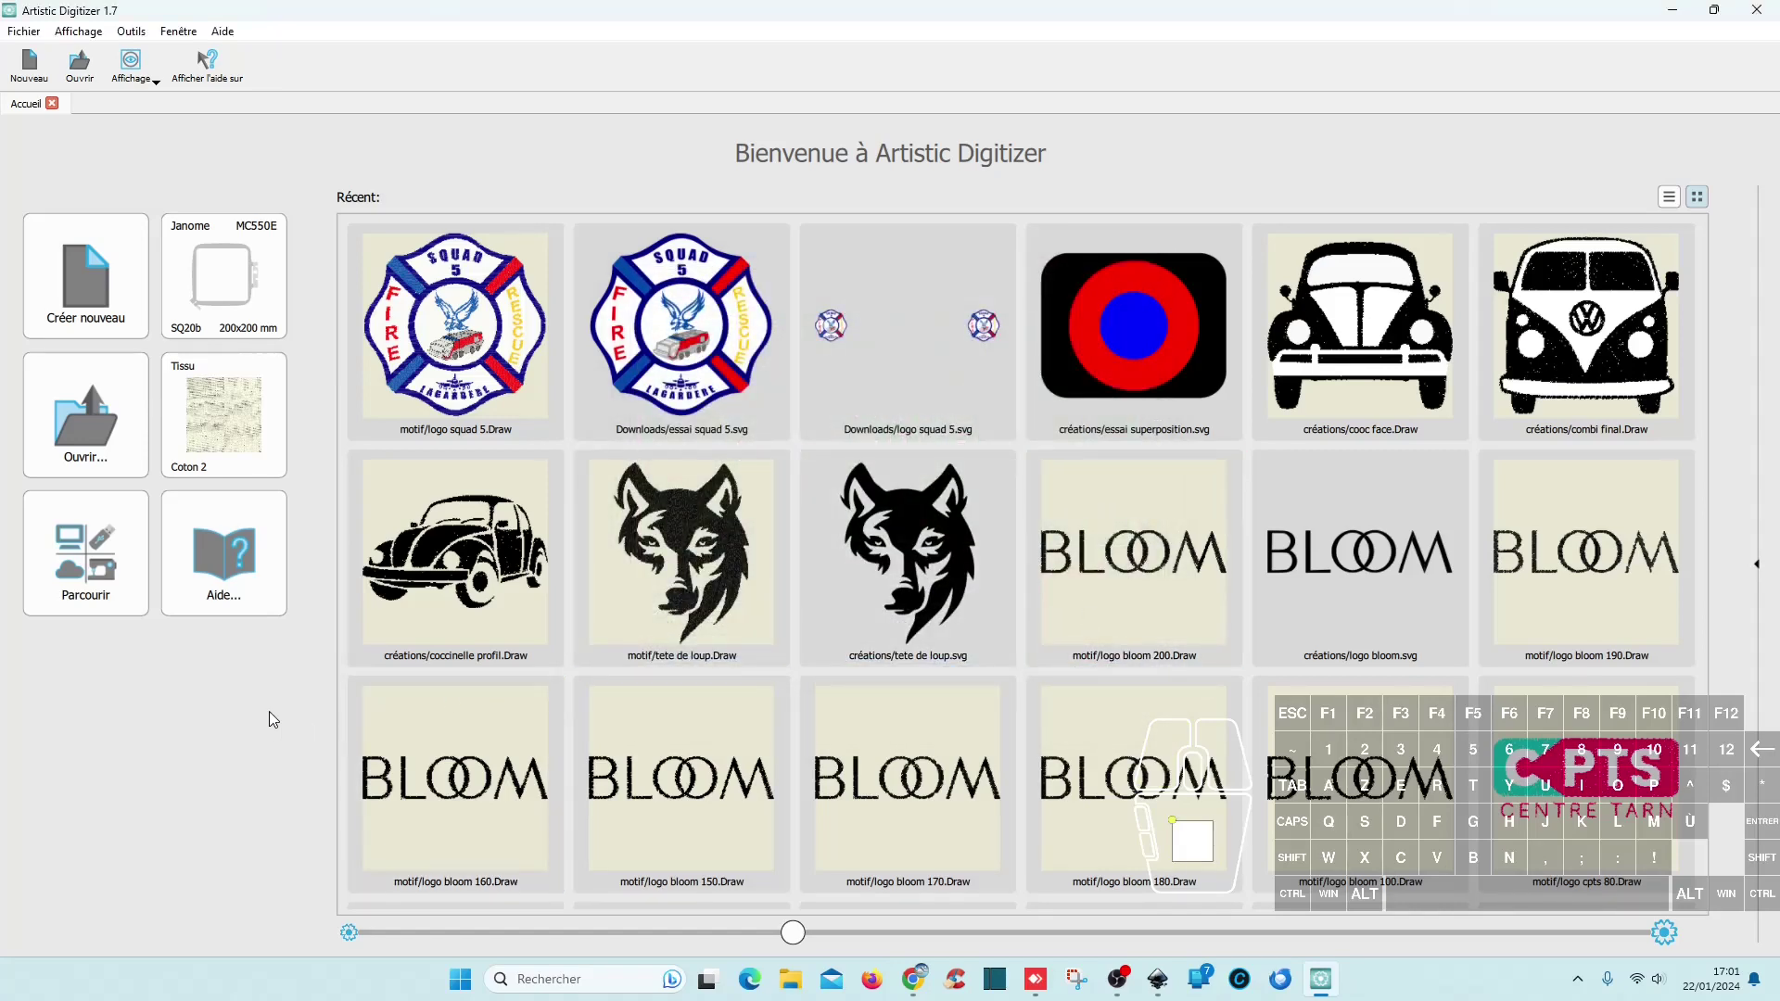
Step: Switch back to Inkscape and draw a blue rounded square about 162 mm wide, positioned in the page's upper half
left_click(1675, 14)
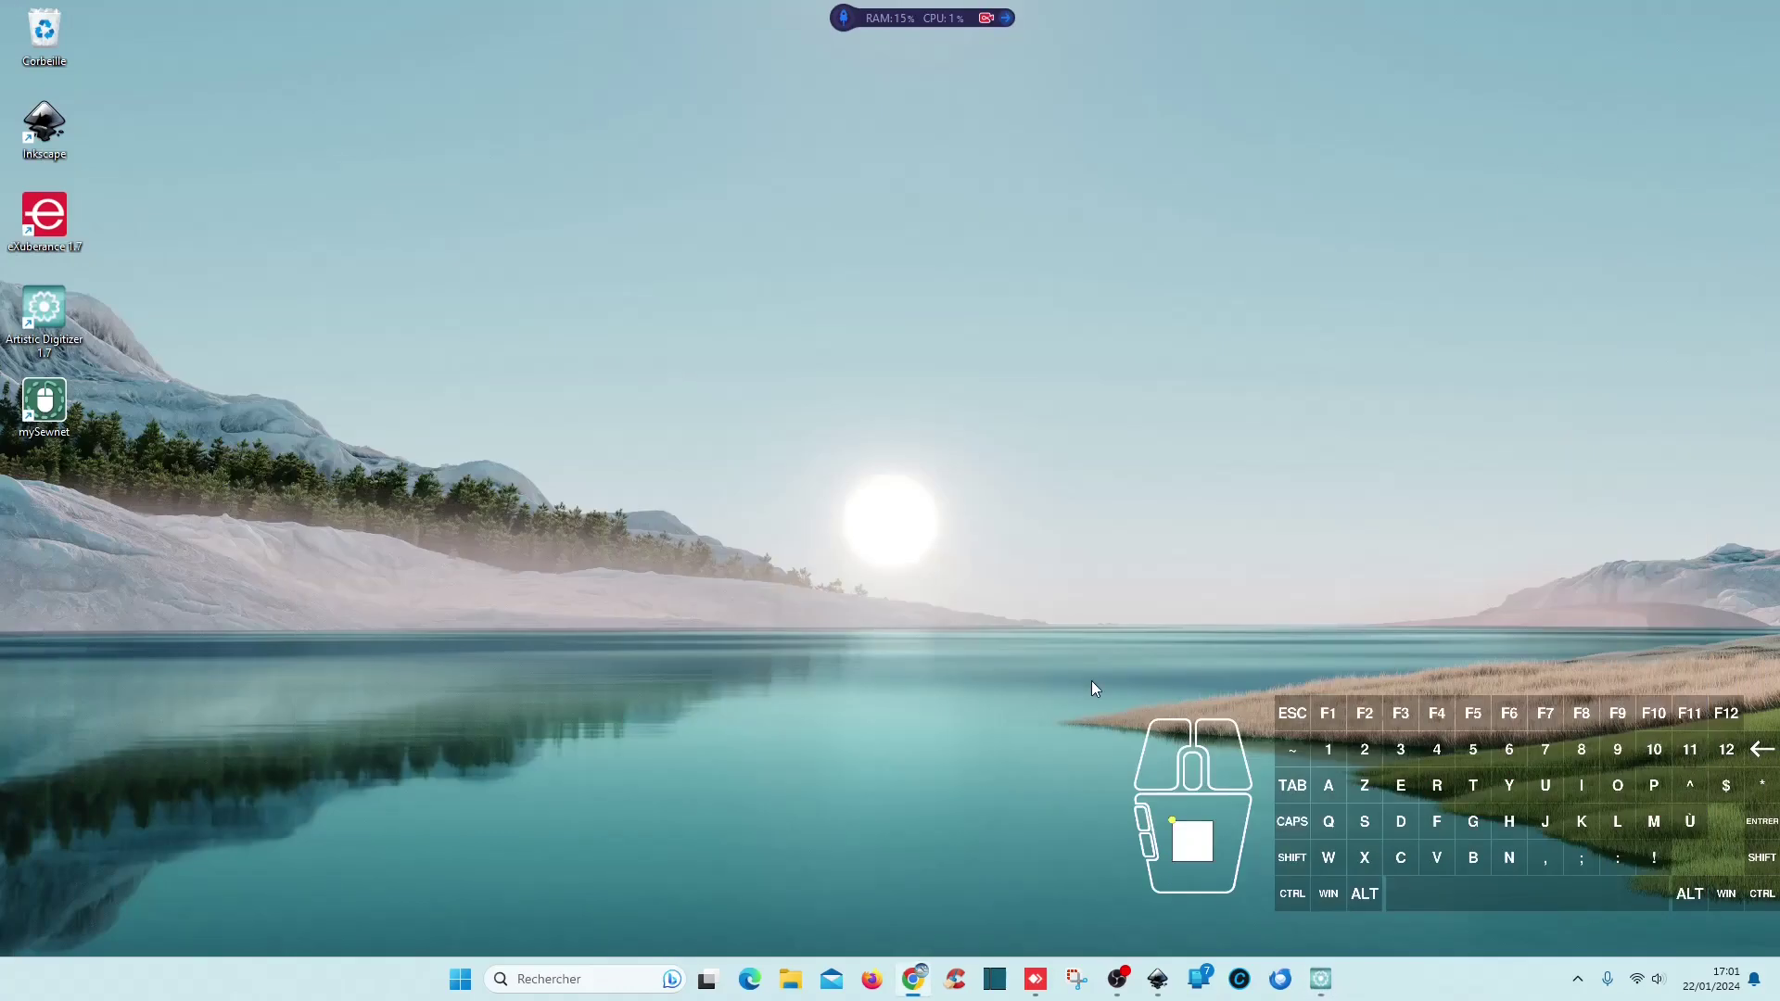
left_click(1164, 979)
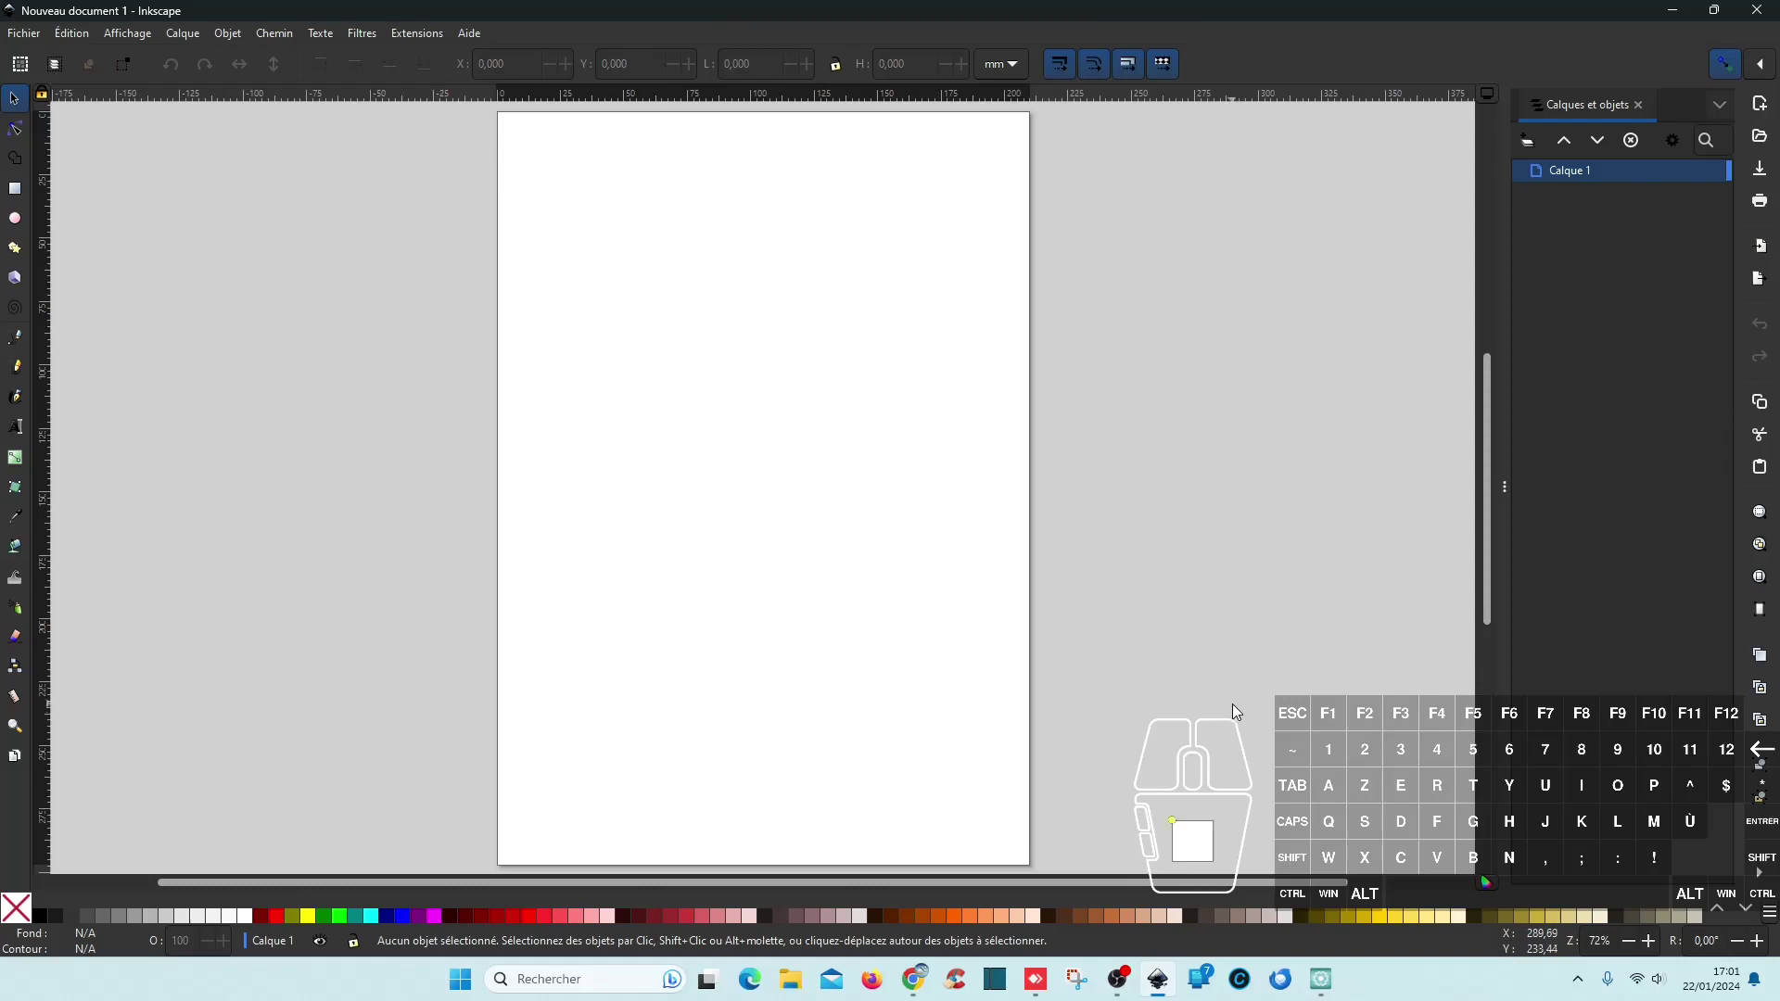
left_click(15, 188)
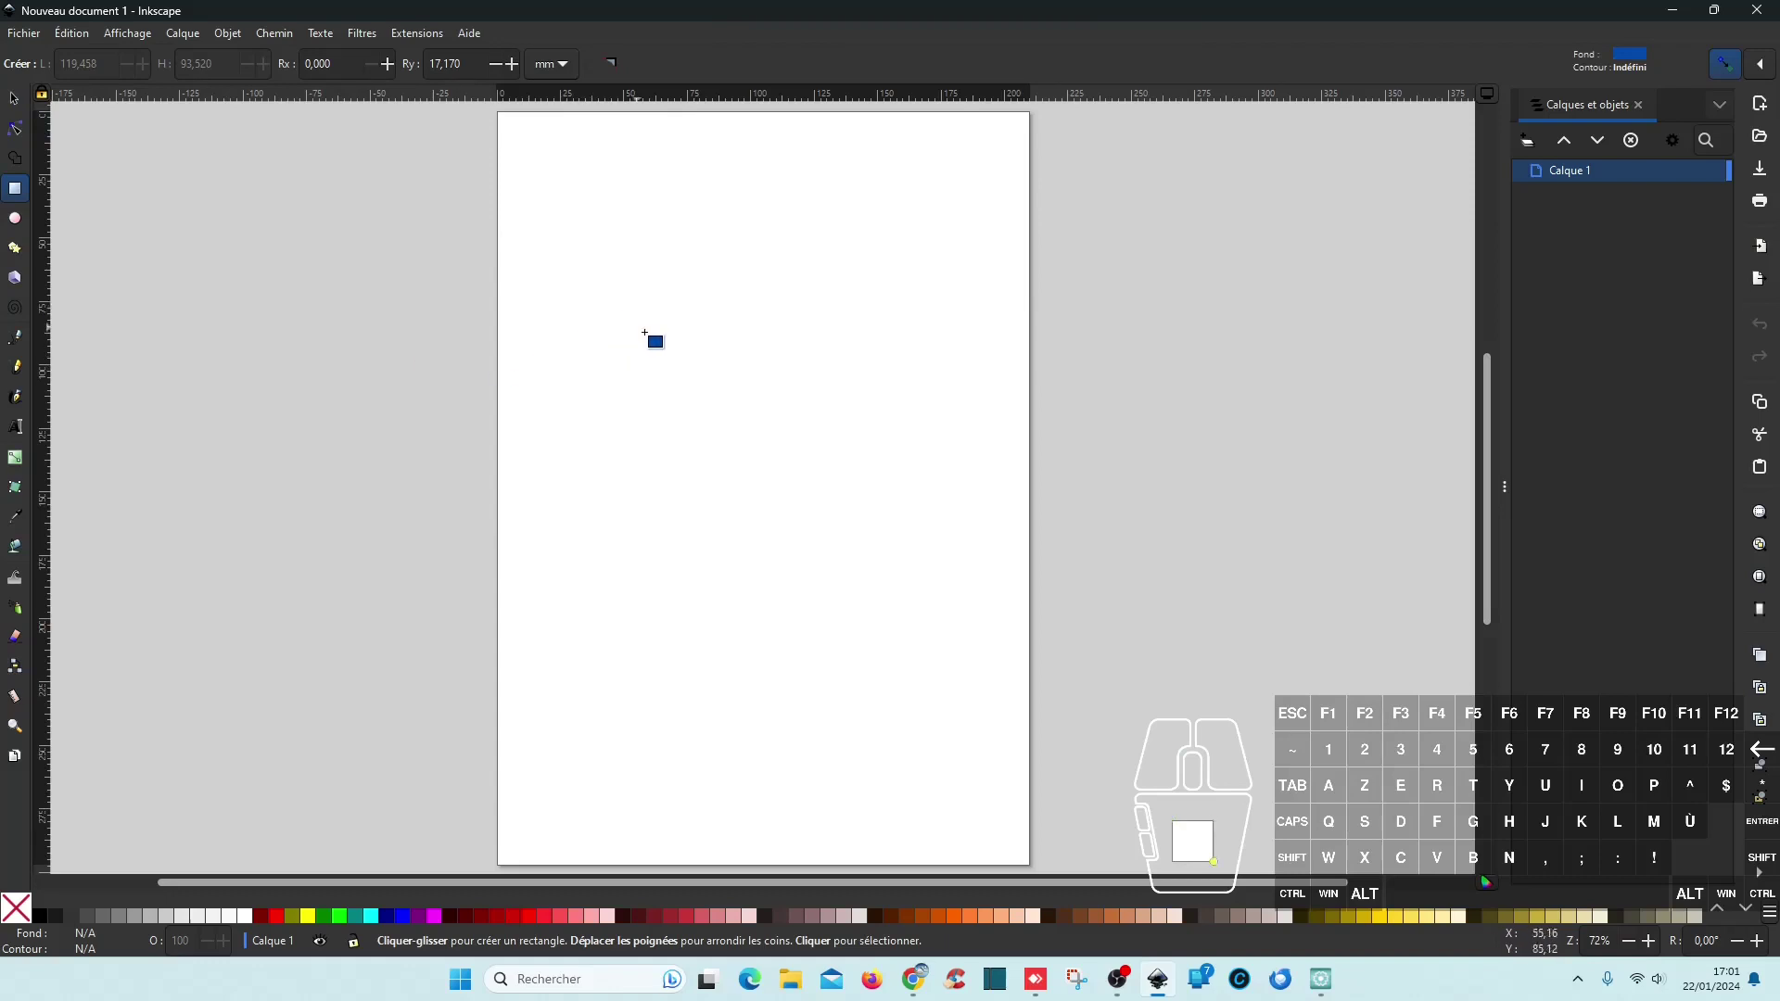
left_click_drag(744, 408, 983, 615)
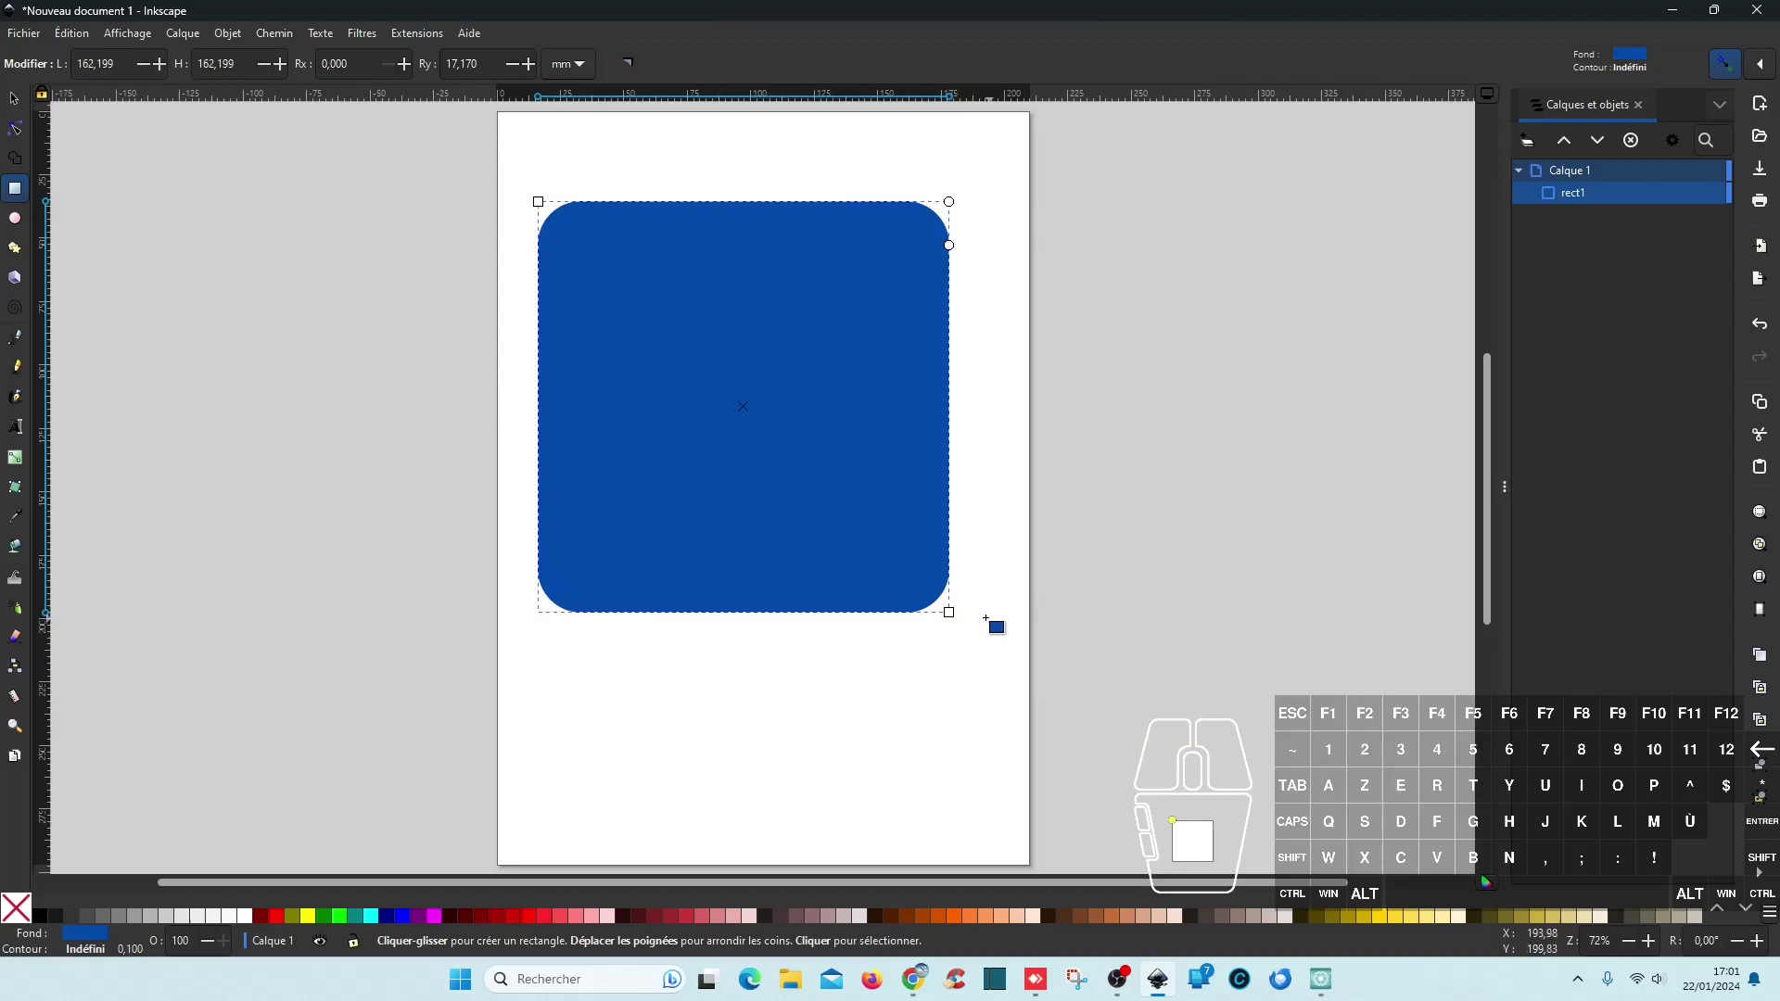
left_click(14, 98)
left_click_drag(818, 433, 847, 441)
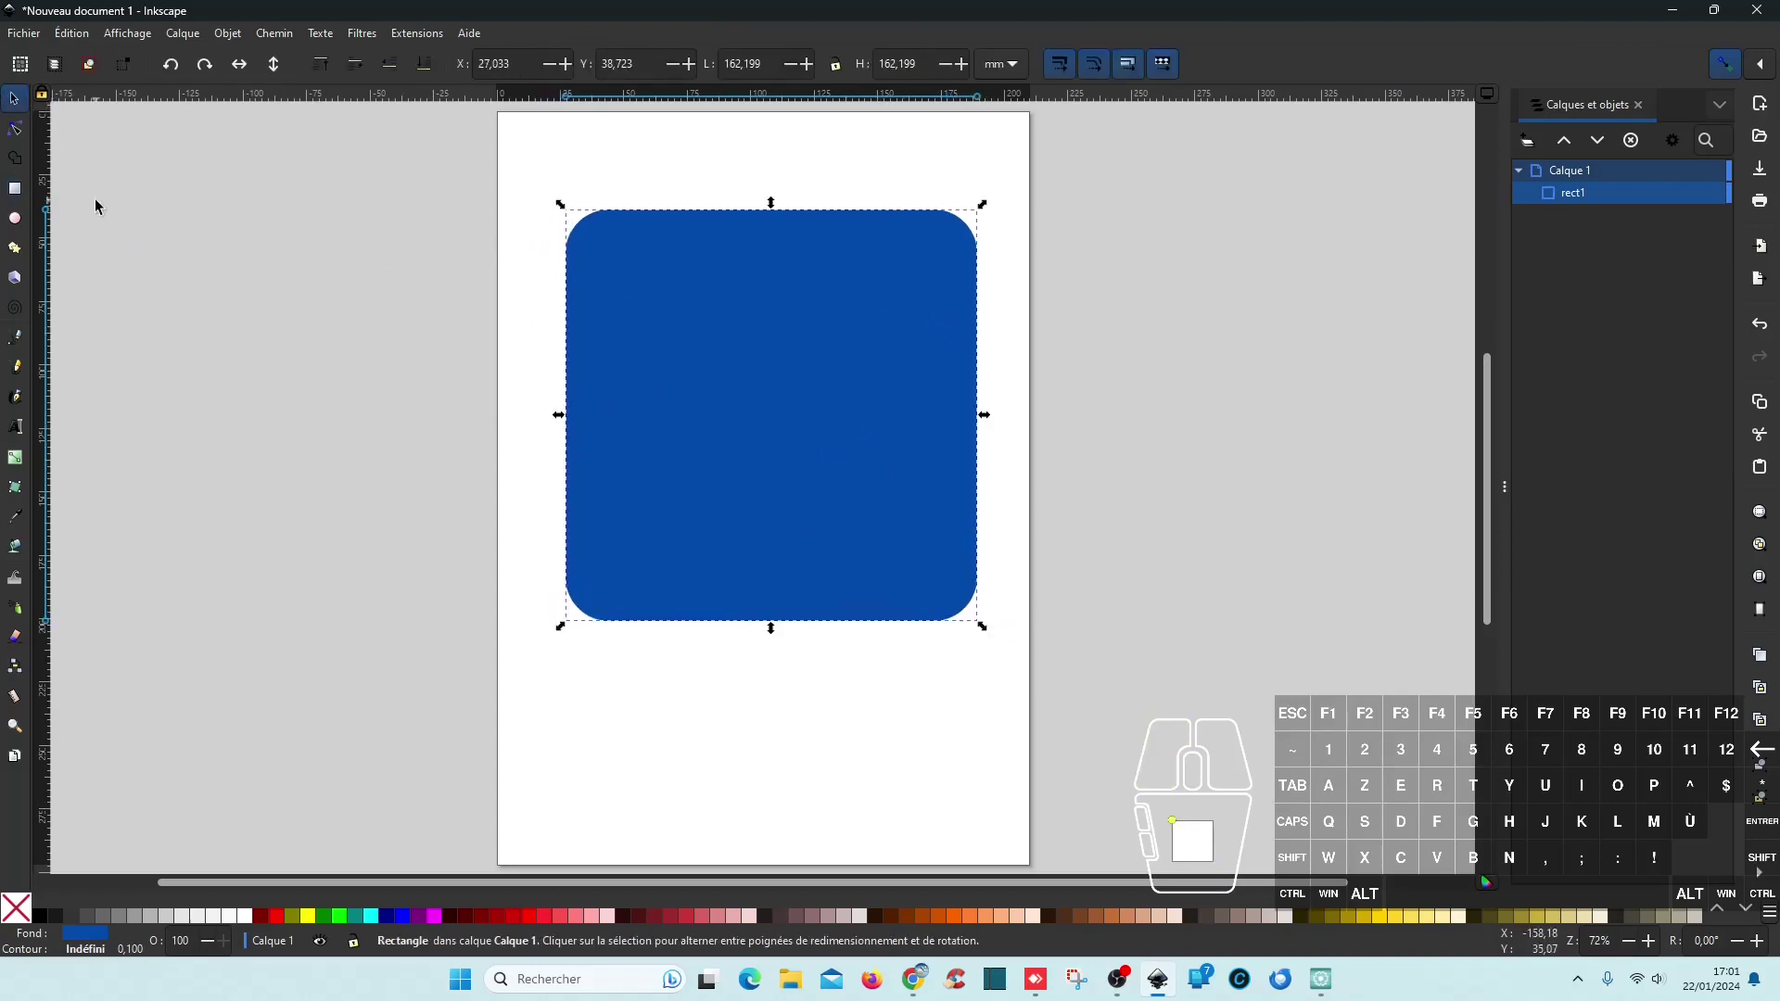
Step: Remove the blue square's corner rounding, and round the corners again with a vertical radius of about 21 mm
left_click(13, 190)
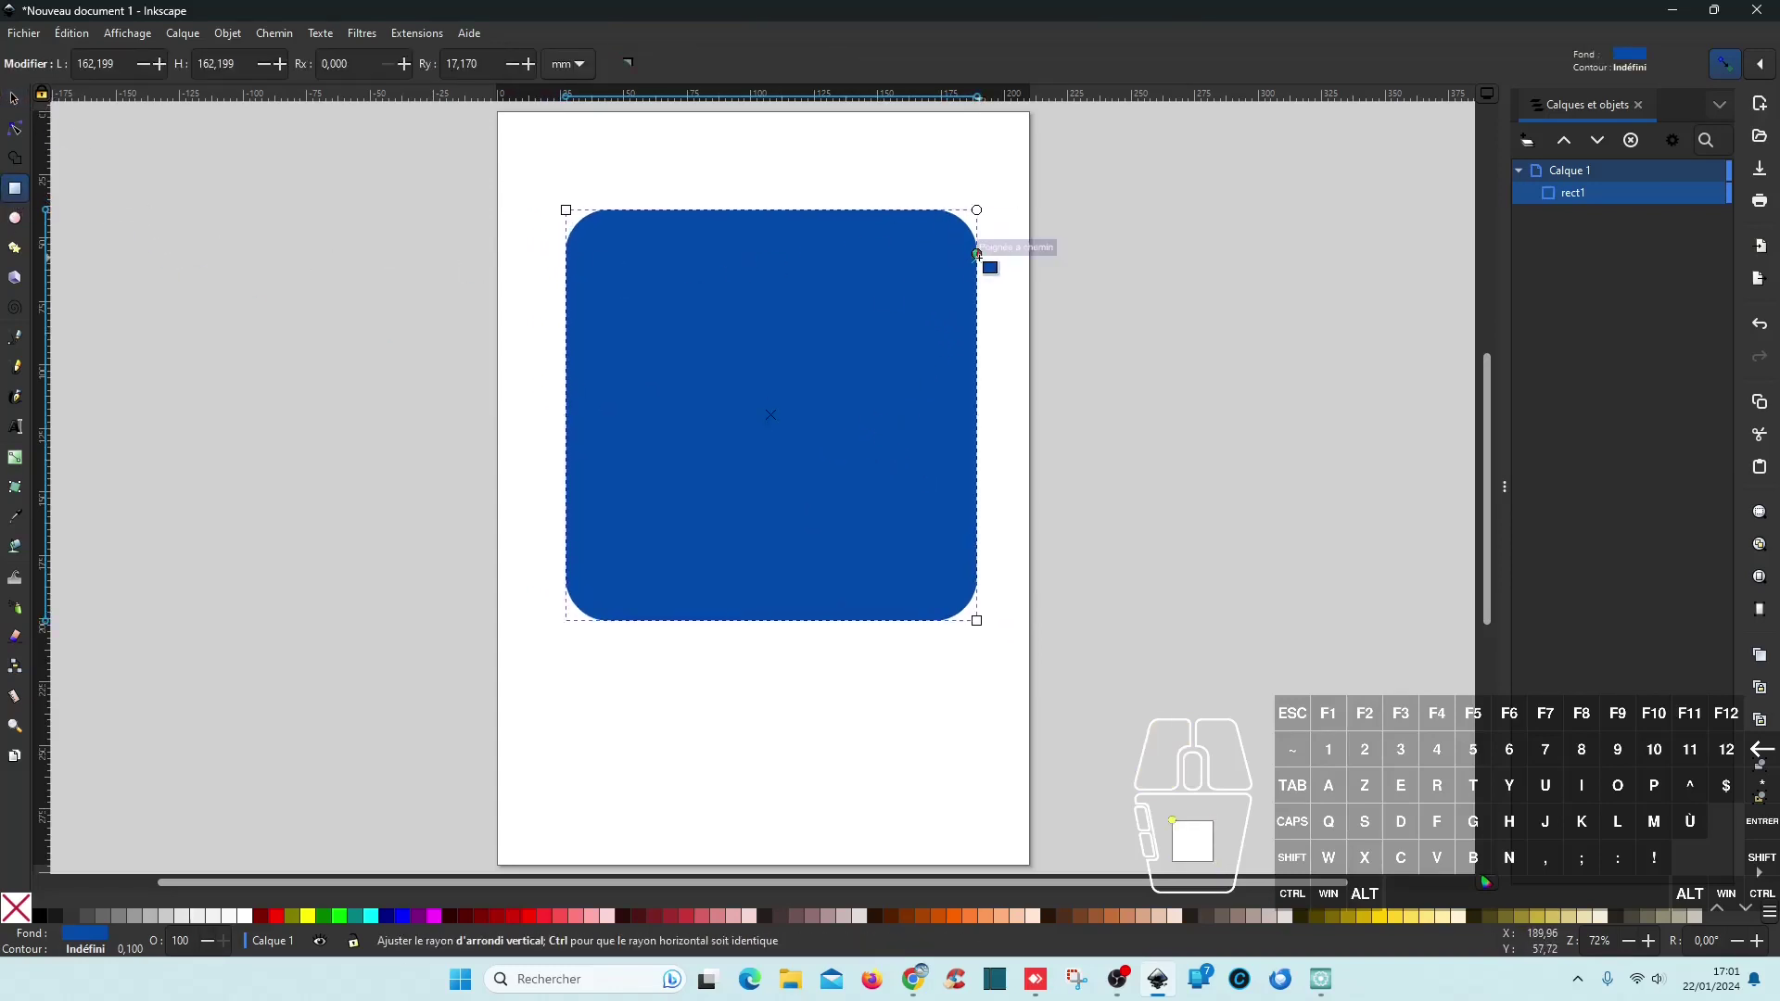
left_click_drag(975, 259, 990, 199)
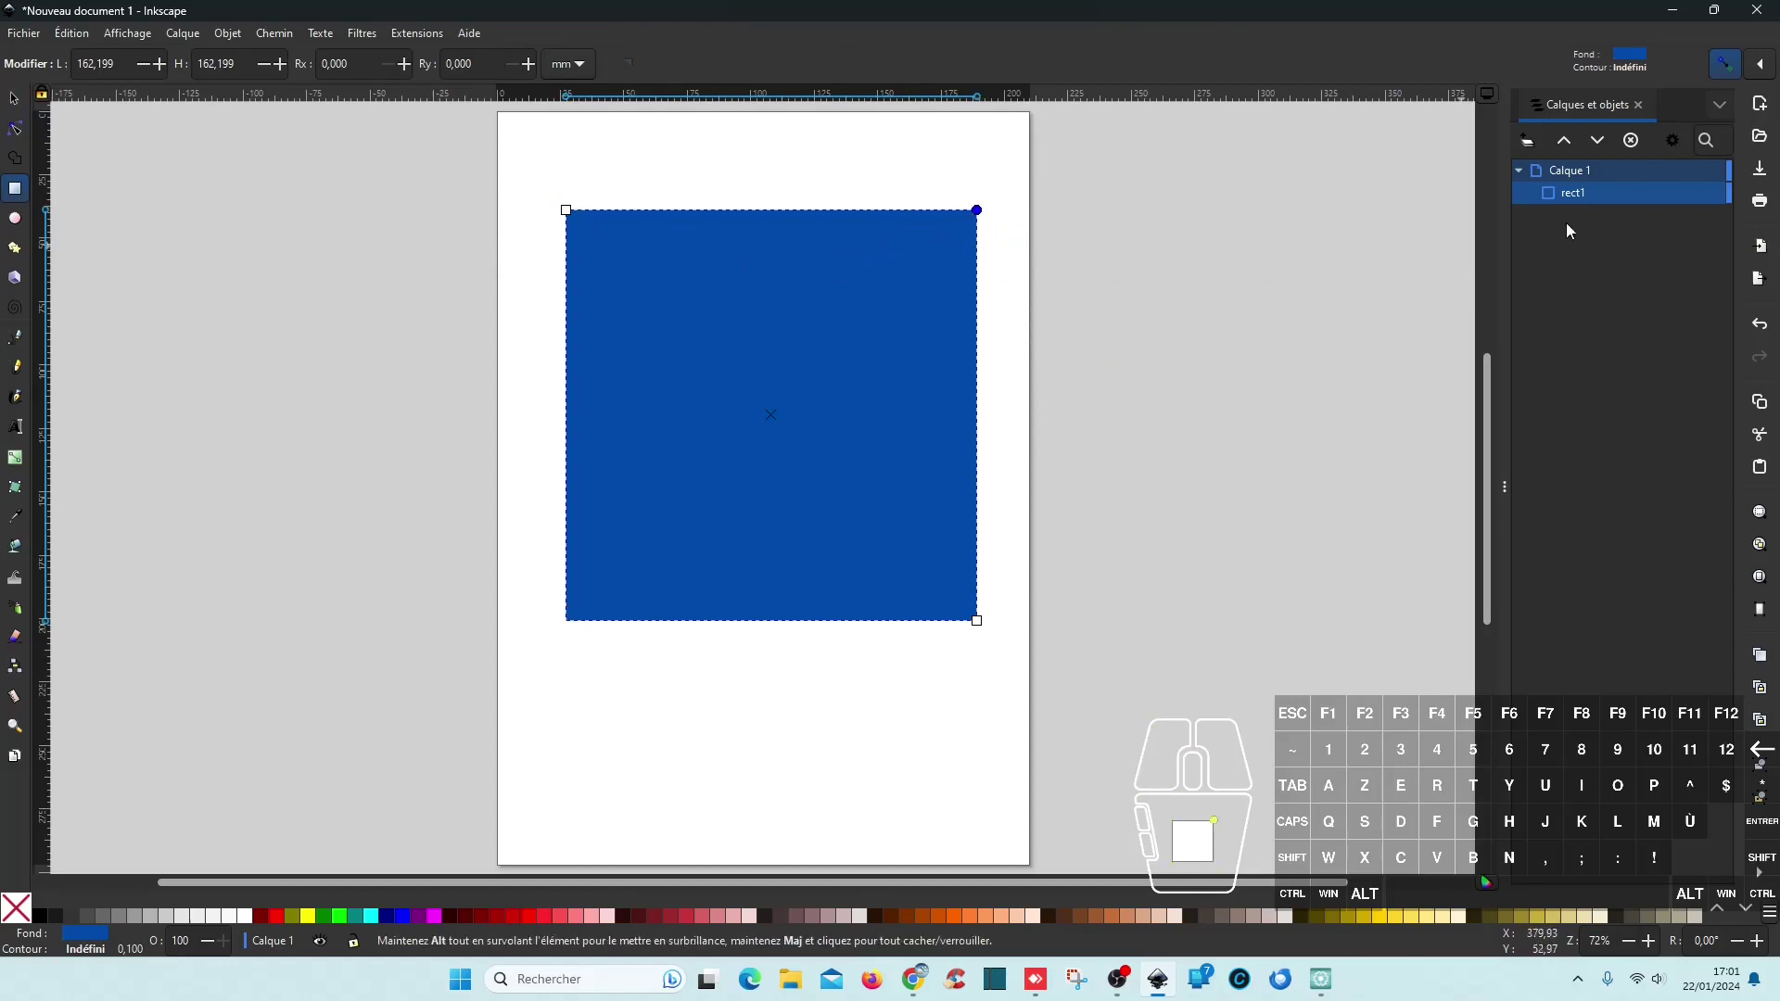
mouse_move(1574, 204)
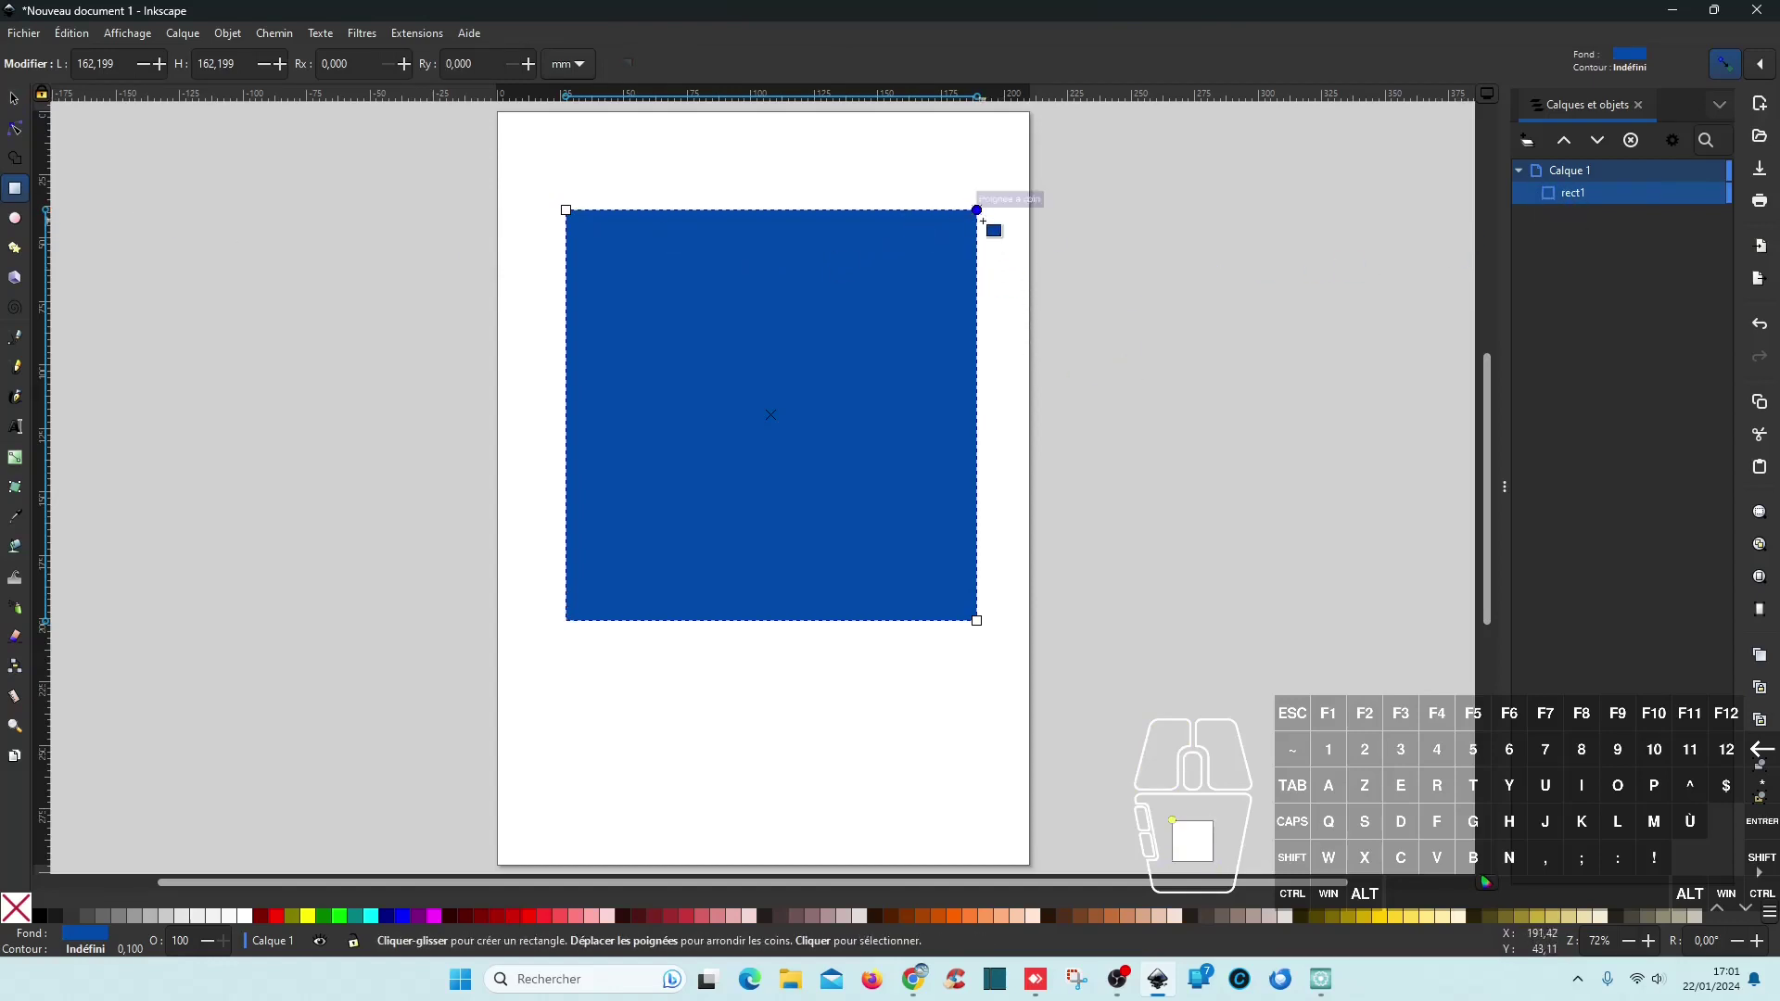
left_click_drag(978, 210, 985, 268)
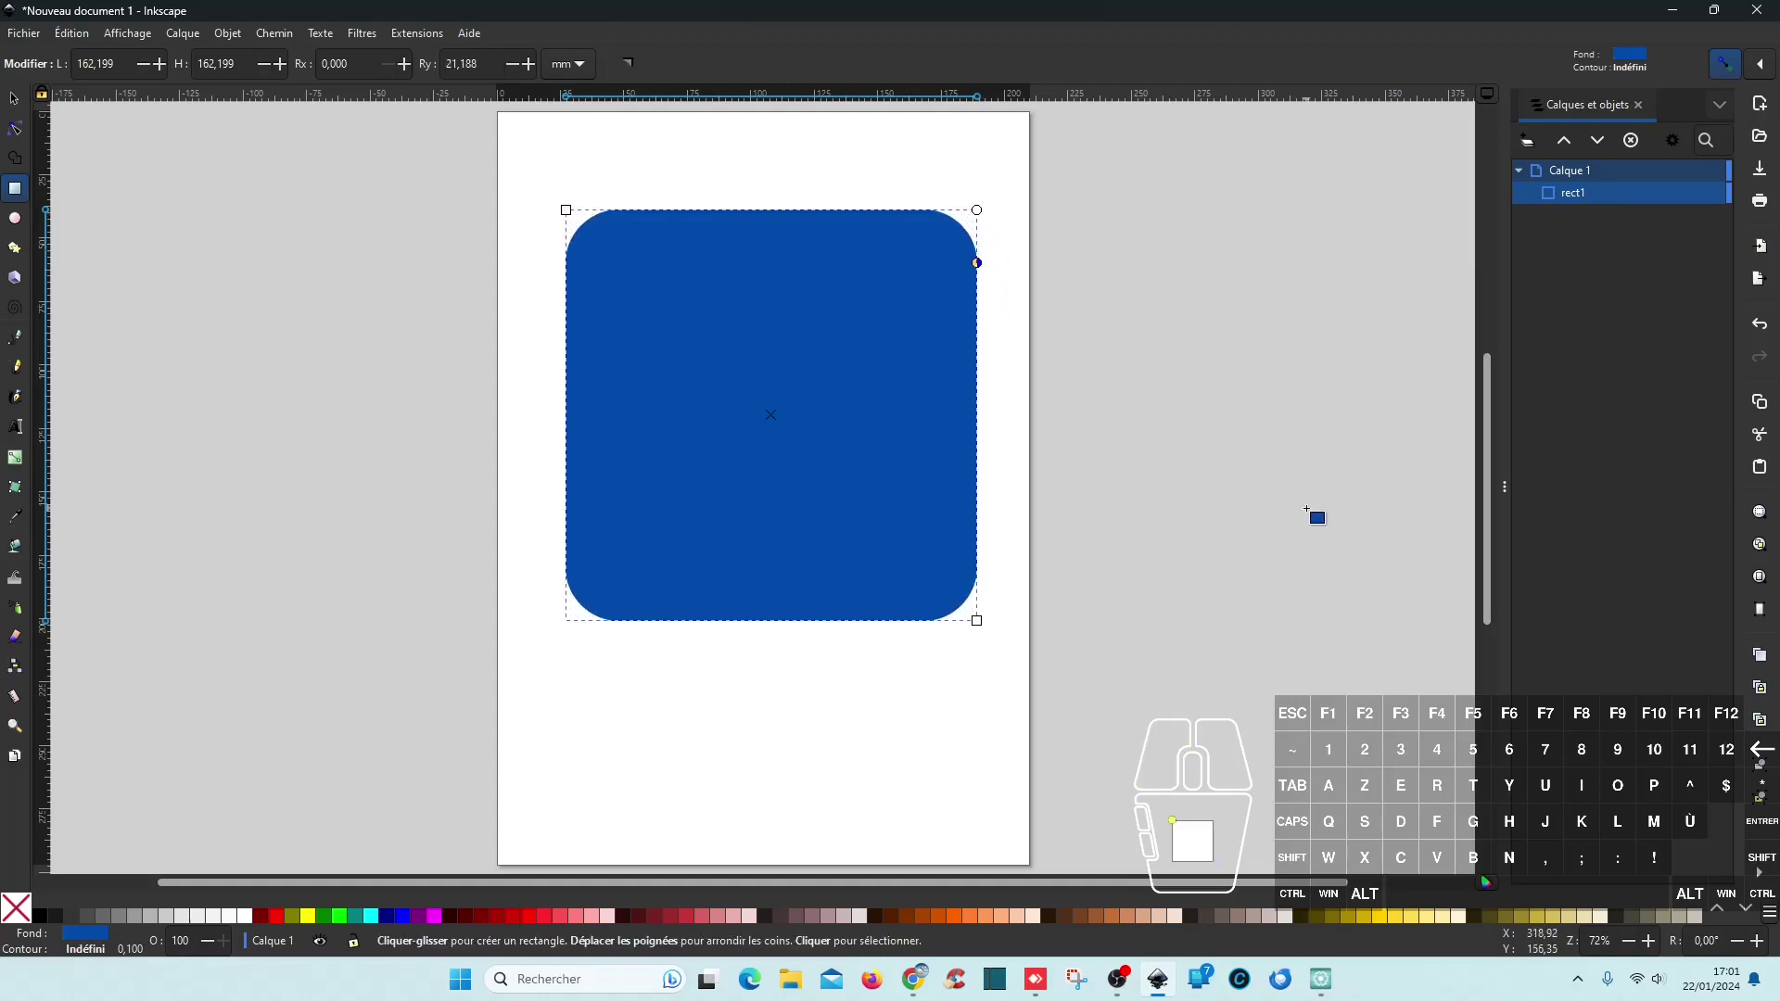
Step: Draw a circle about 99 mm in diameter overlapping the blue square's bottom edge and fill it red
left_click(15, 219)
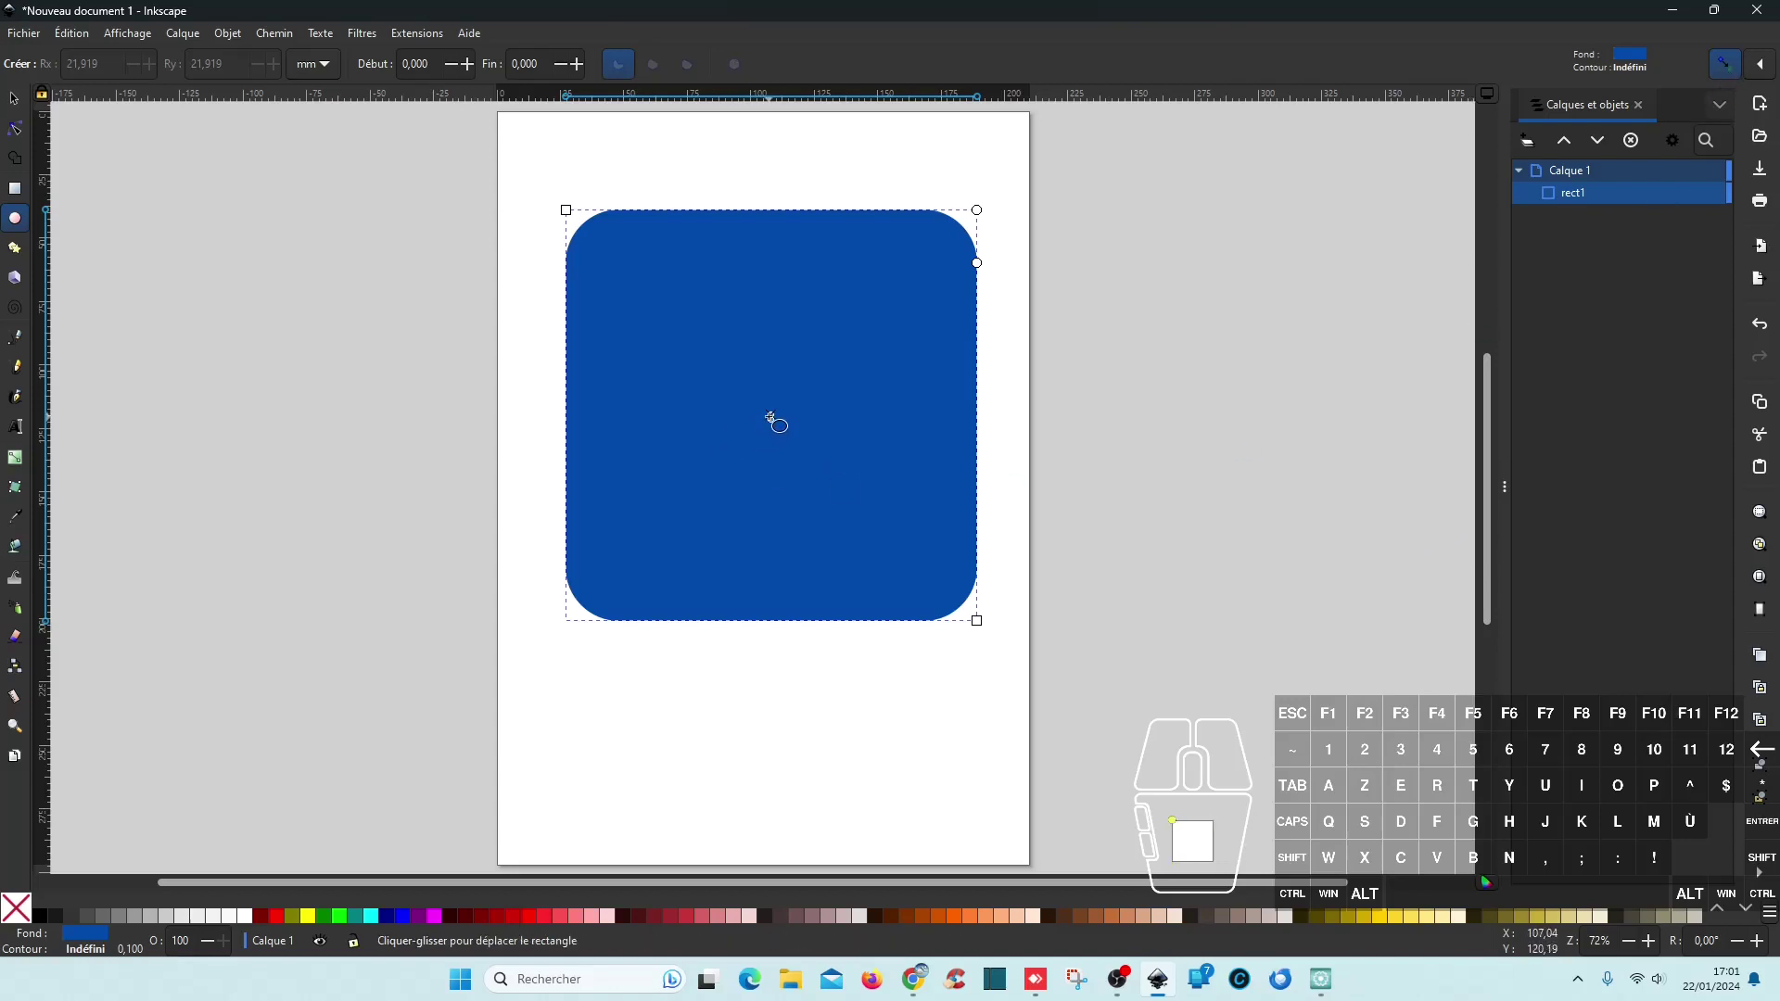
mouse_move(770, 418)
left_mouse_down()
mouse_move(798, 452)
mouse_move(779, 427)
left_mouse_up()
key("ctrl+z")
mouse_move(740, 719)
left_mouse_down()
mouse_move(896, 854)
mouse_move(863, 840)
left_mouse_up()
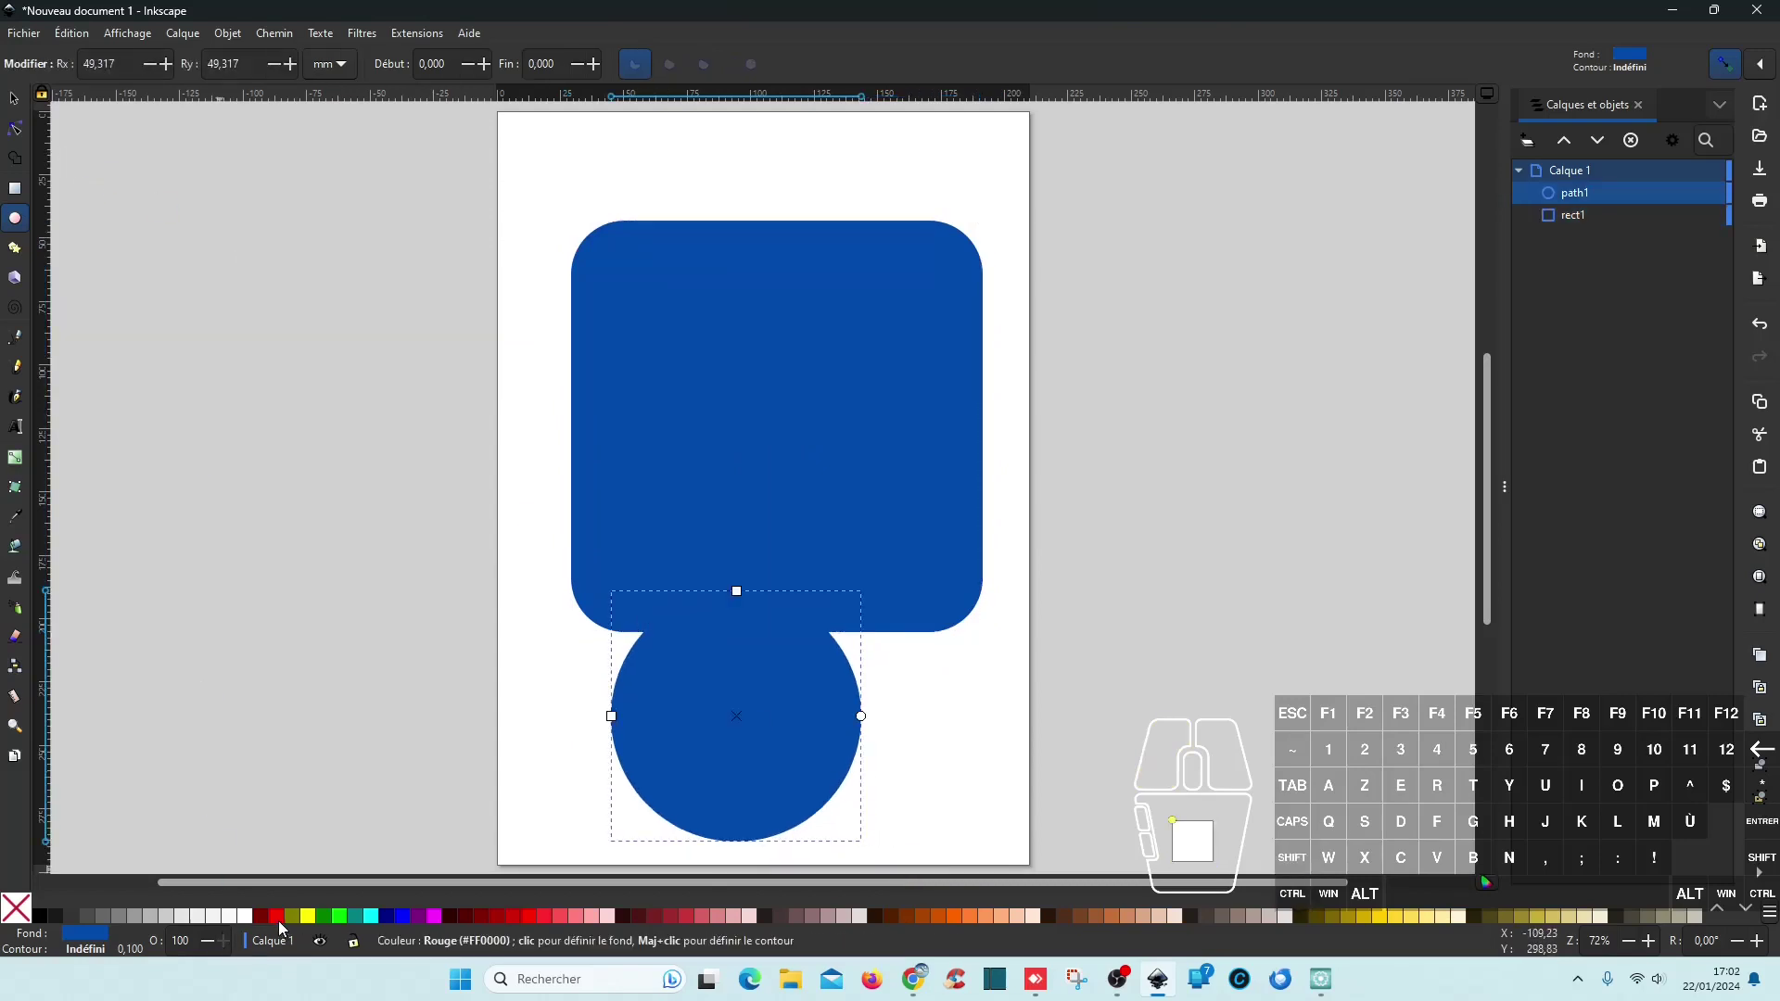
left_click(276, 916)
Step: Move the red circle to the middle of the blue square and enlarge it about its centre to about 127 mm
left_click(14, 97)
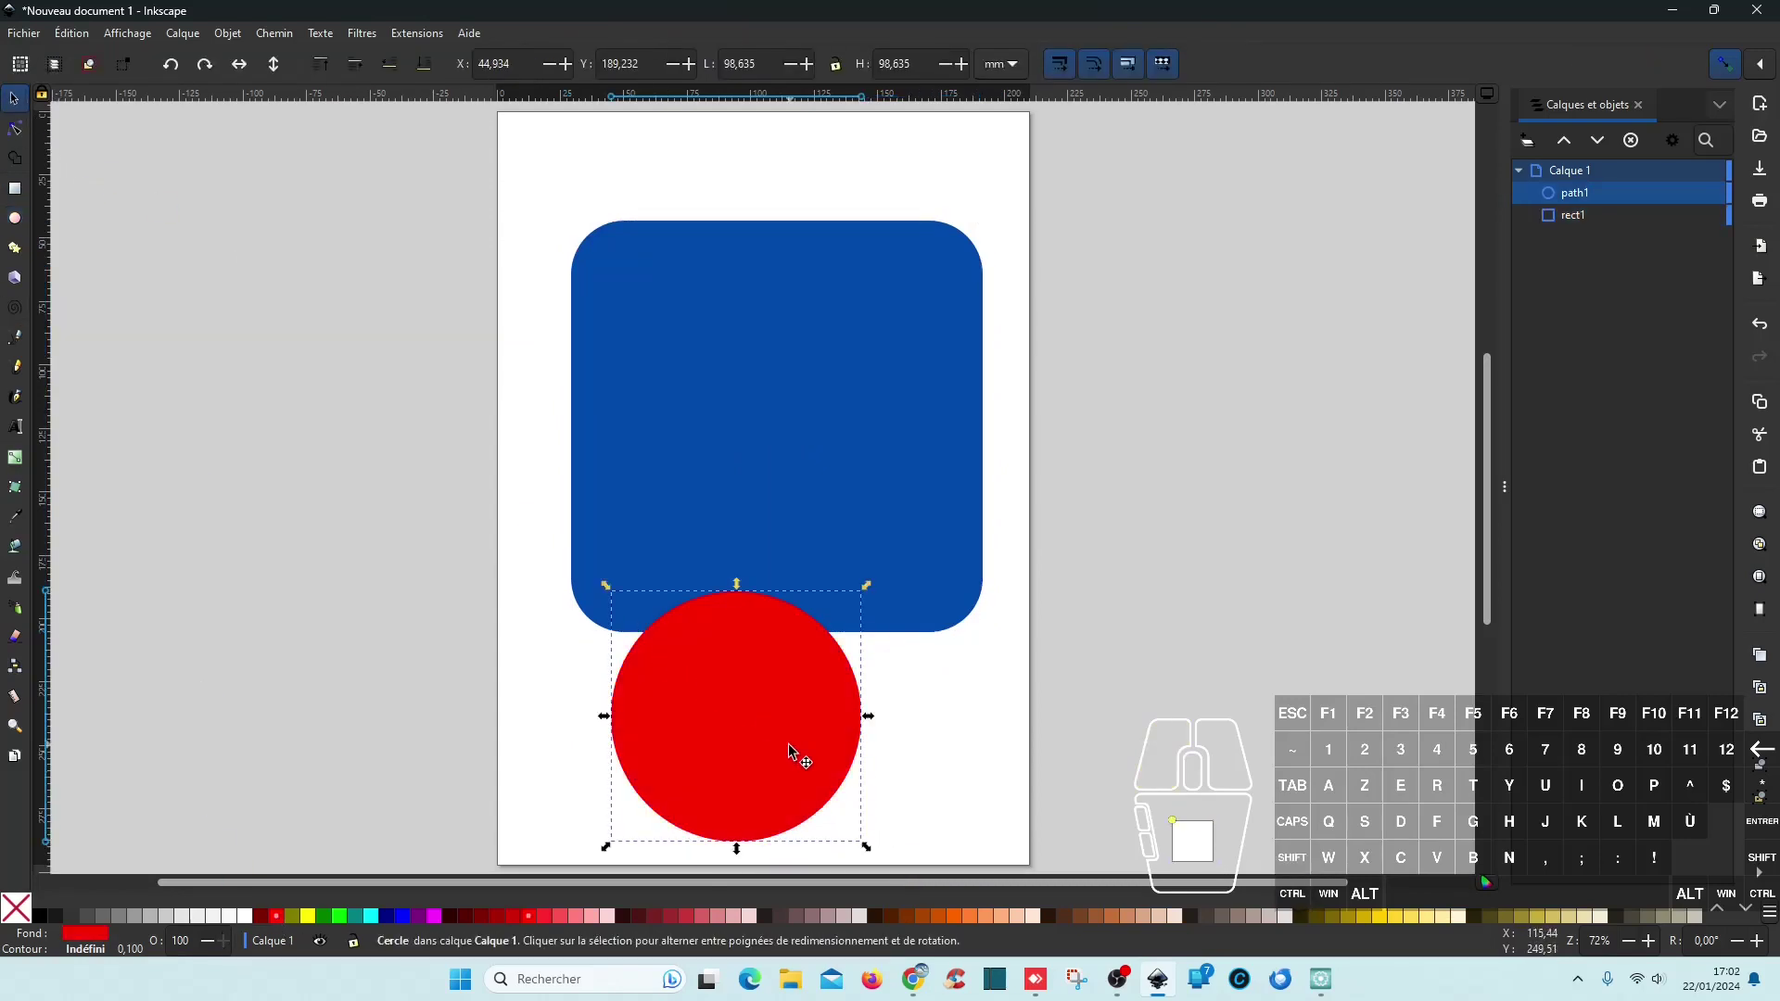
left_click_drag(799, 709, 805, 434)
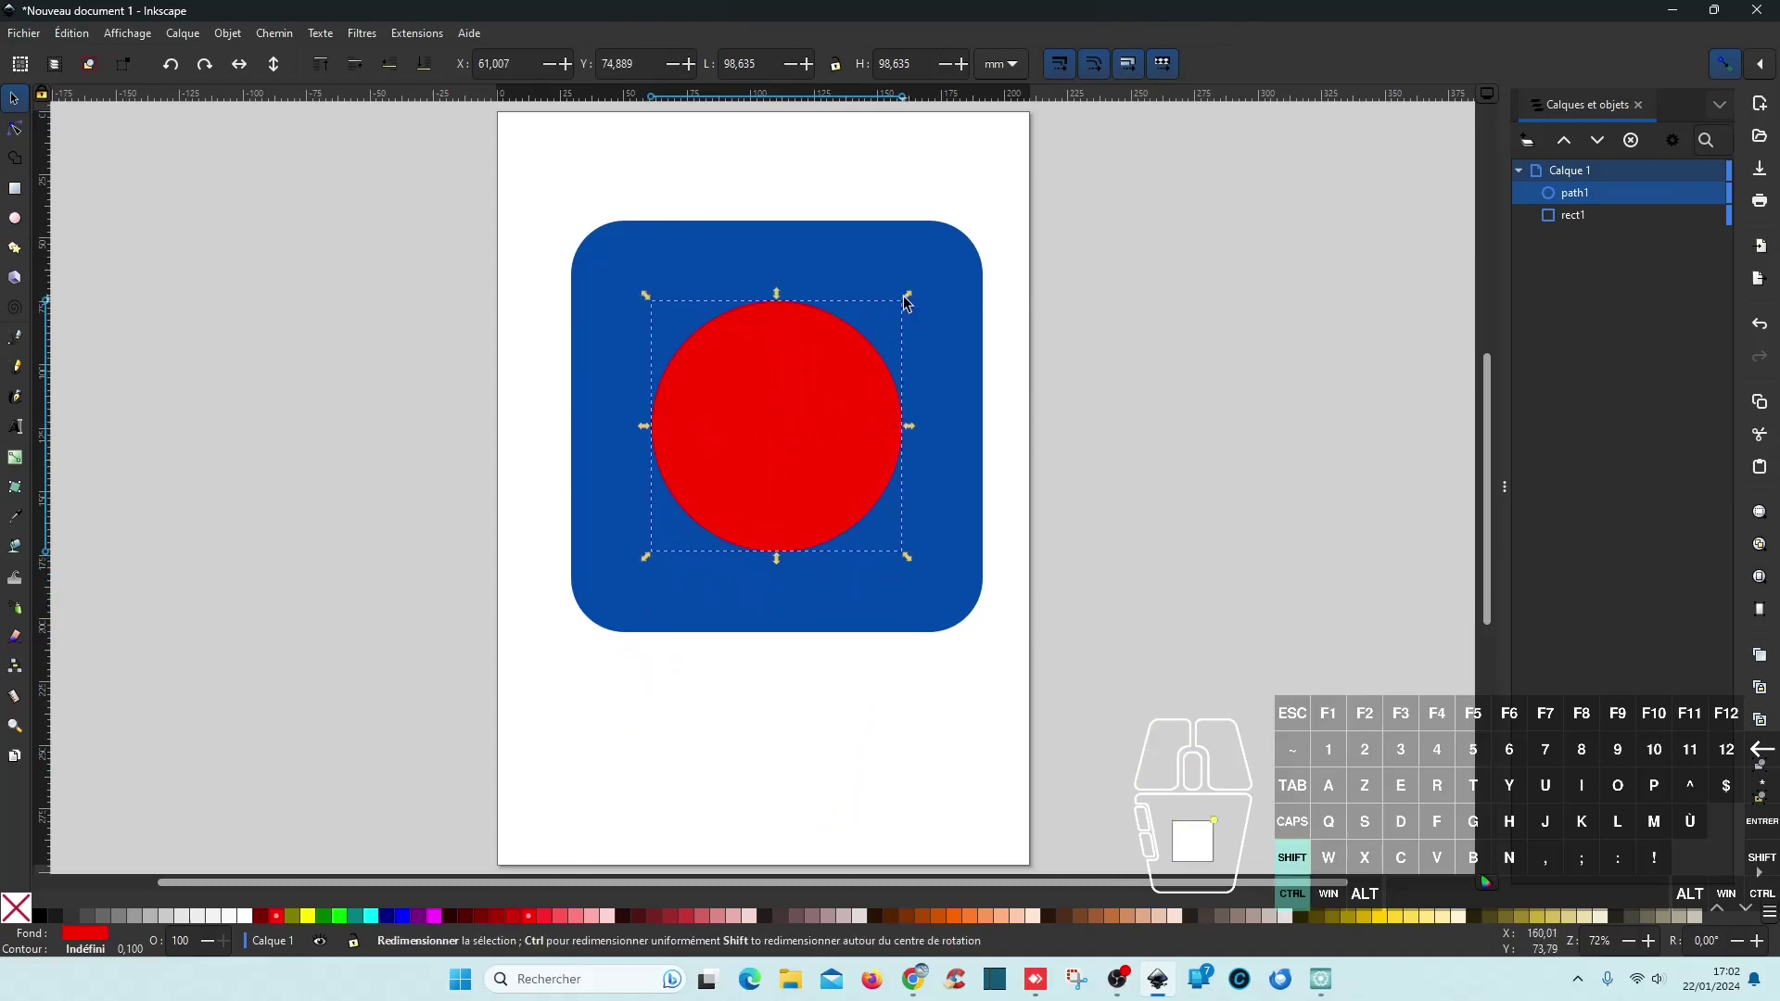
left_click_drag(908, 295, 946, 263)
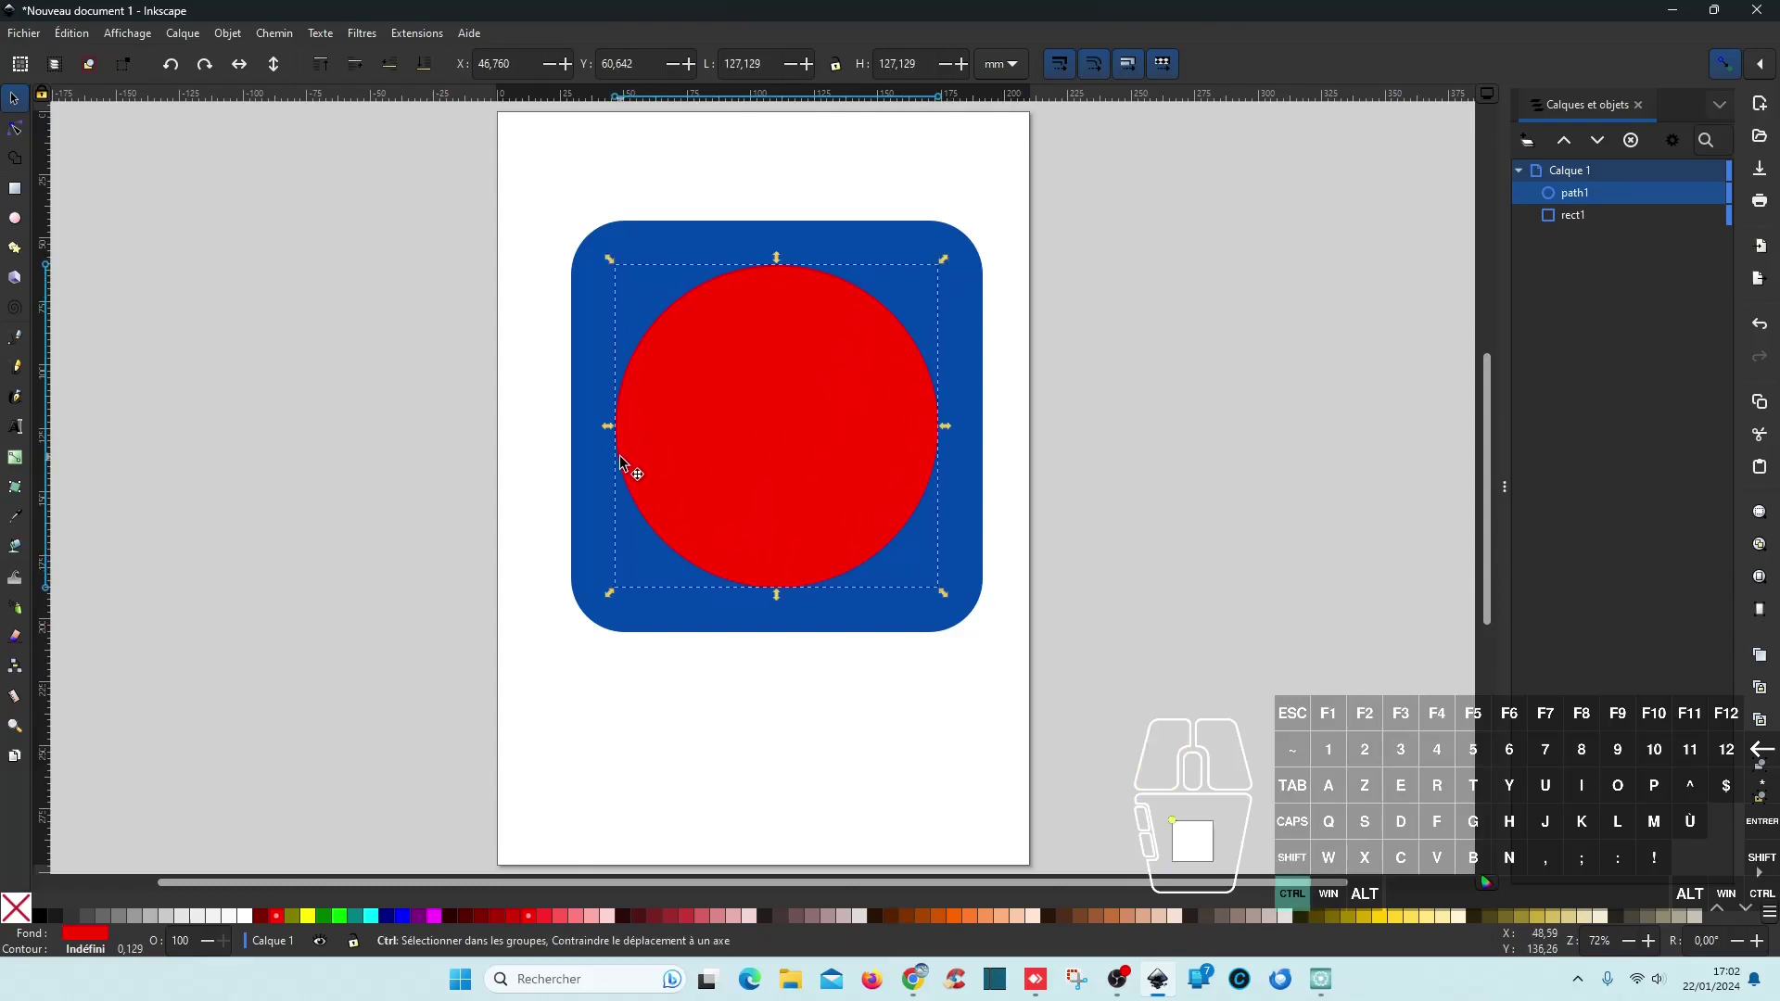
Step: Duplicate the red circle as a concentric circle about 86 mm in diameter and fill the copy green
key("ctrl+d")
left_click_drag(946, 267, 892, 311)
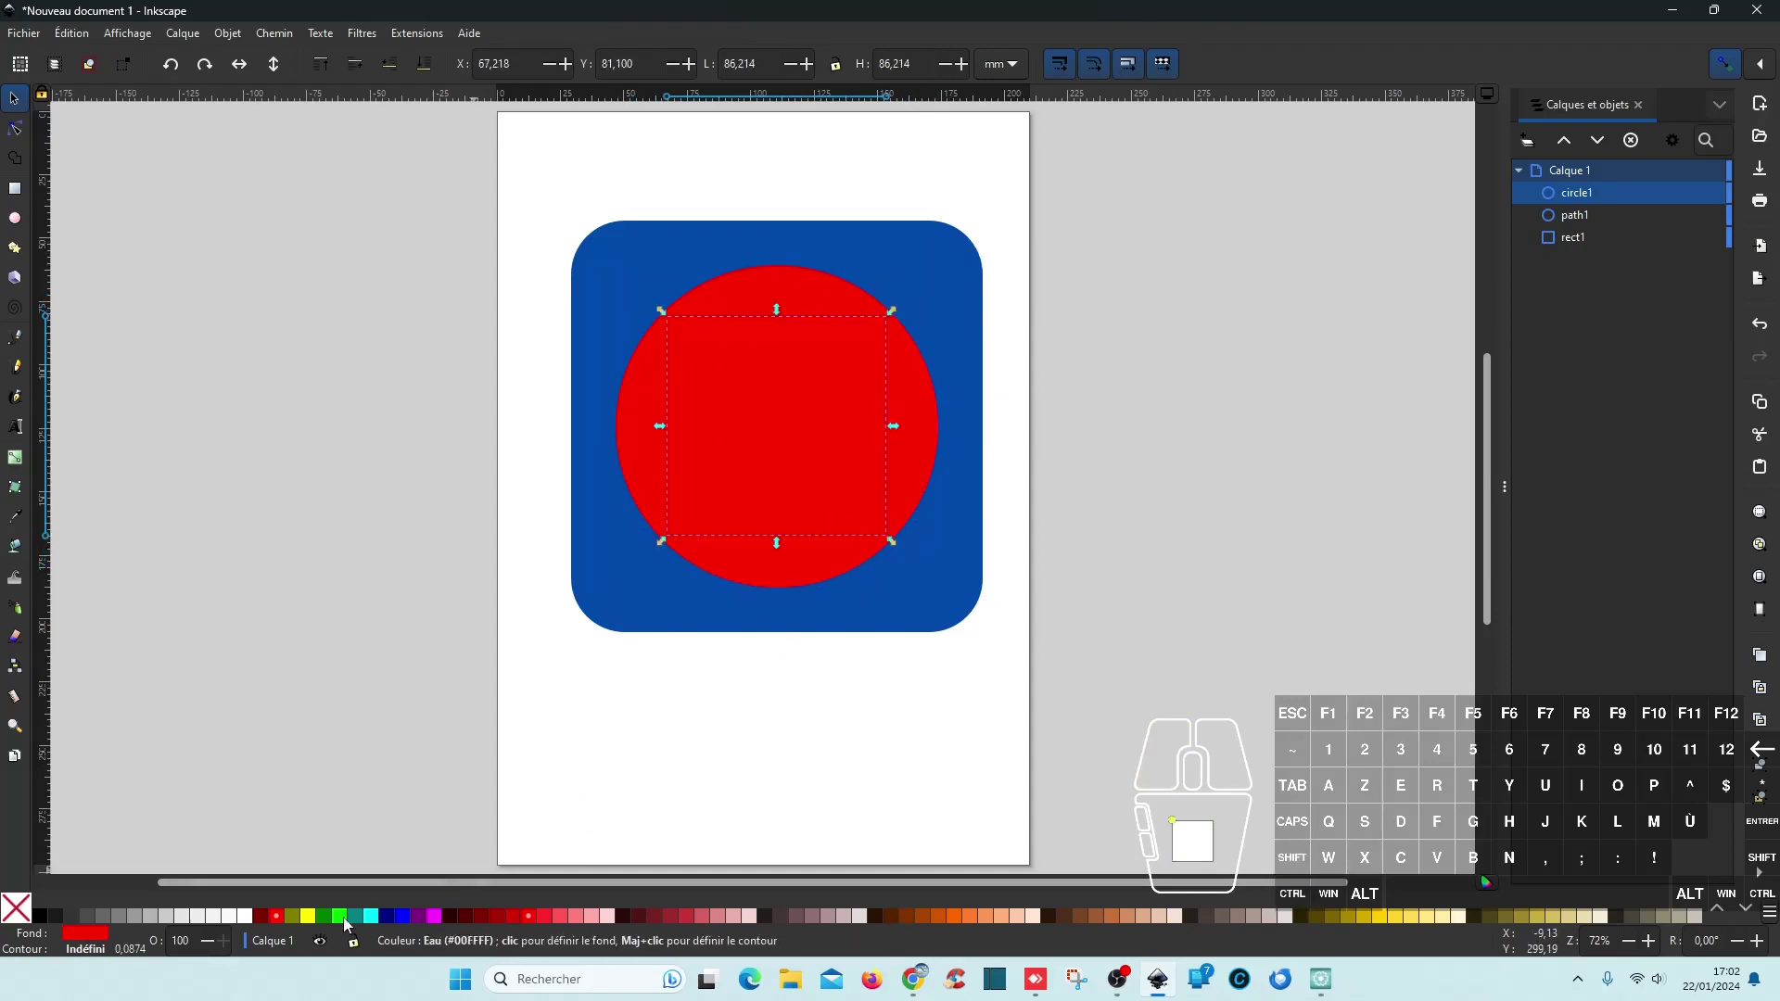
left_click(324, 916)
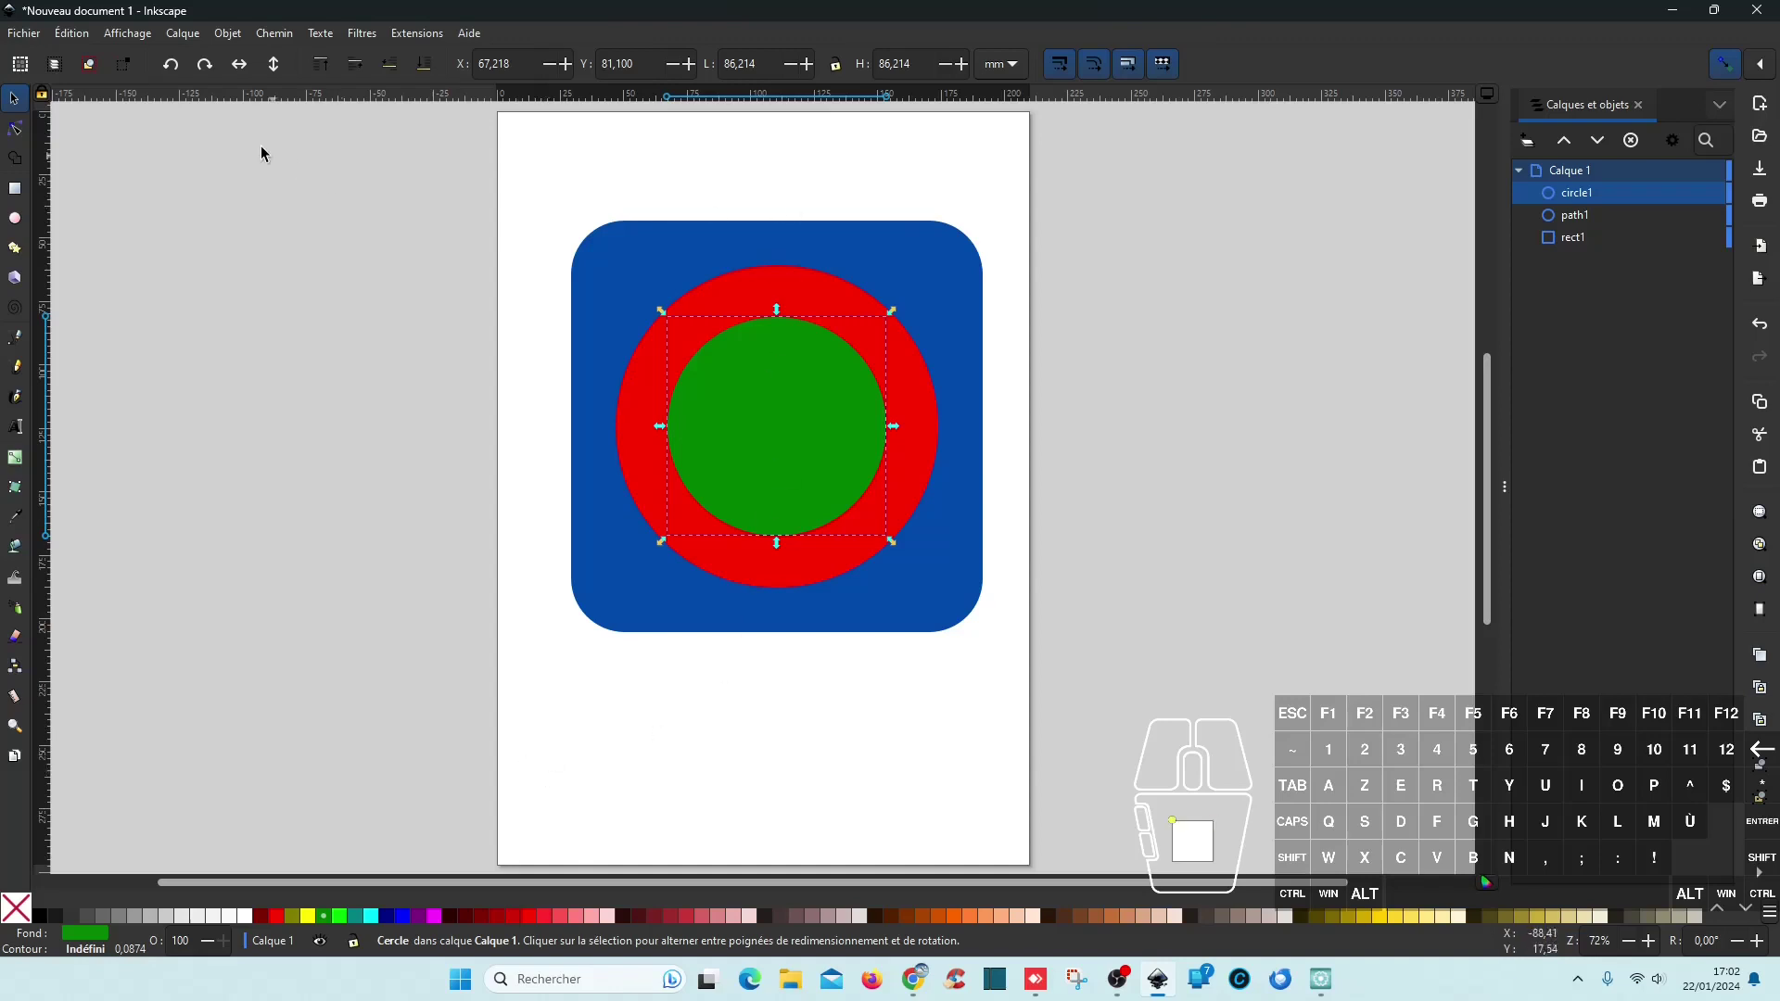
left_click_drag(751, 192, 755, 193)
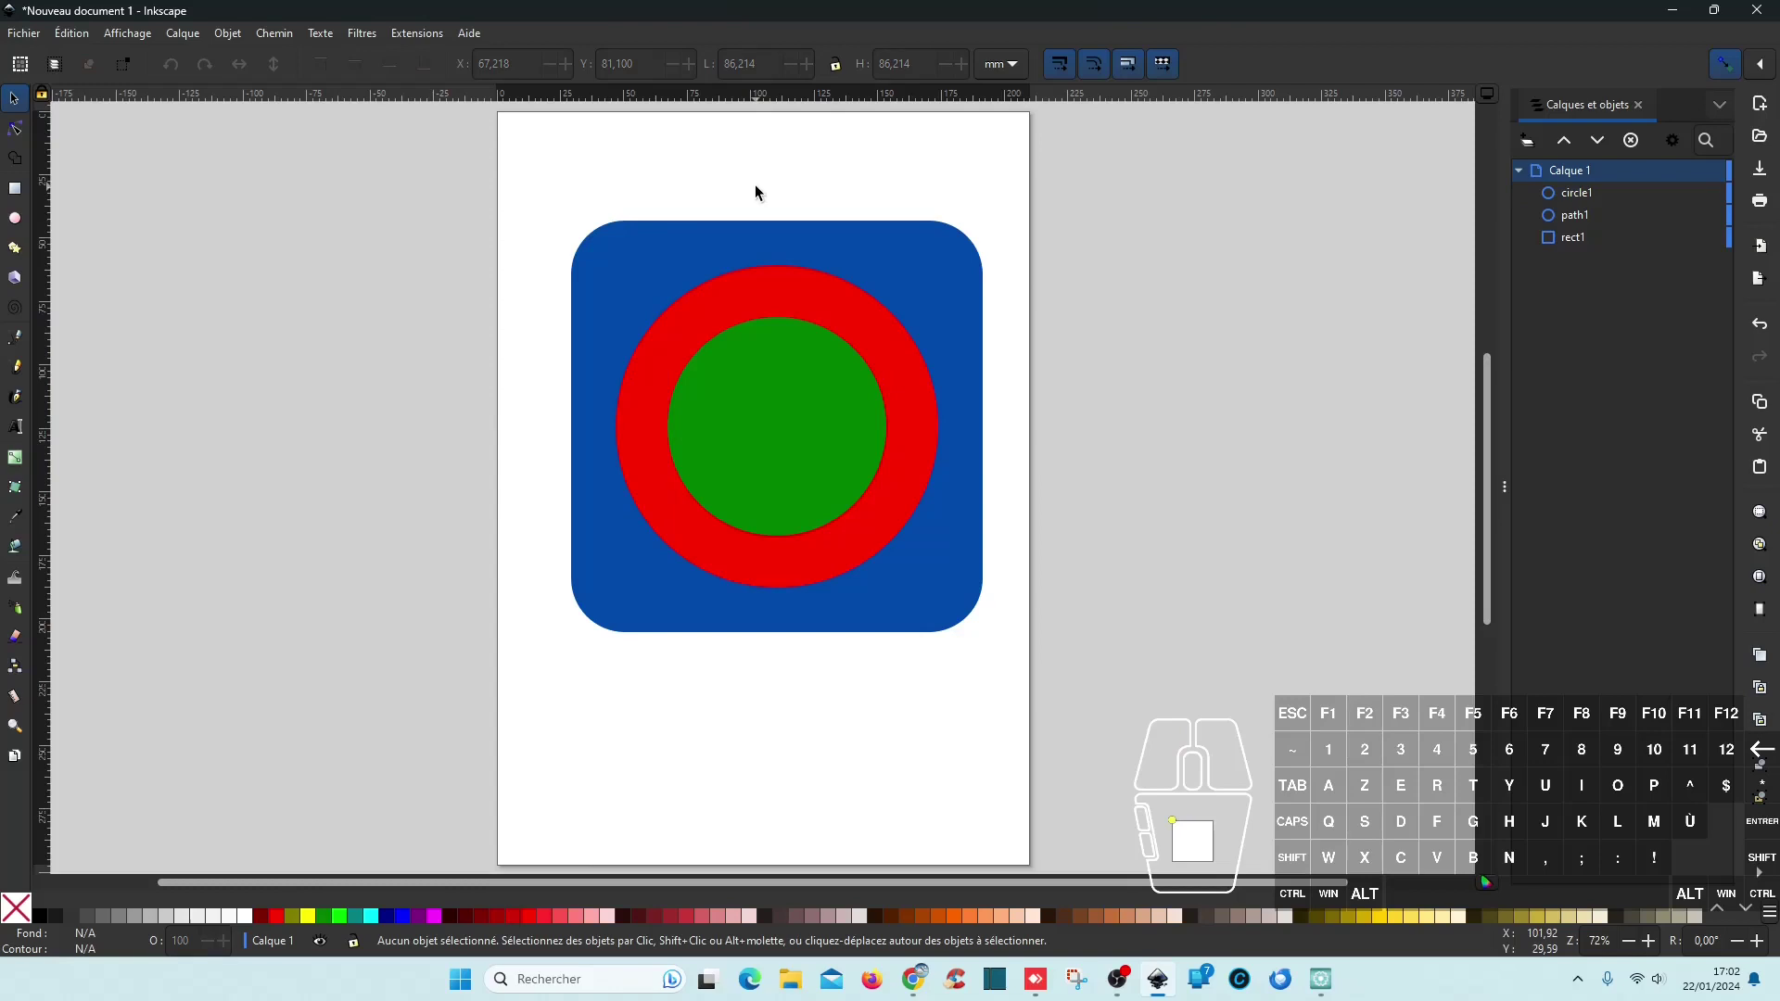
mouse_move(1326, 981)
left_click(1553, 195)
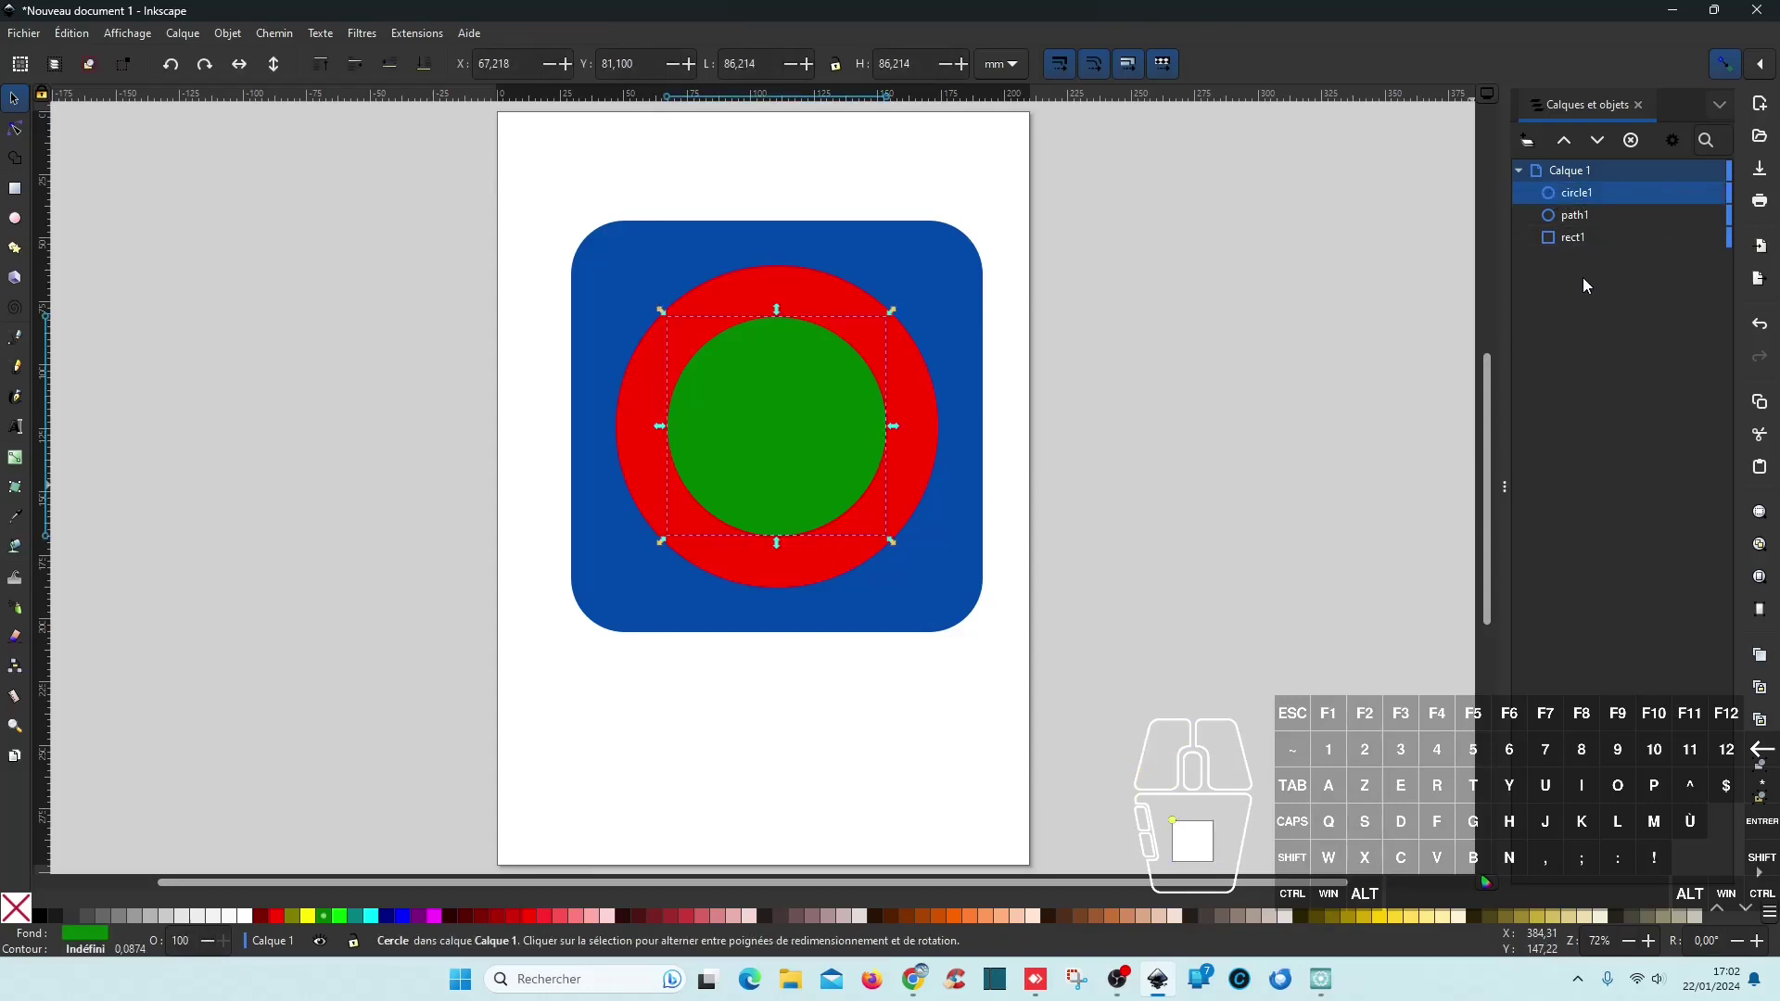
key("Escape")
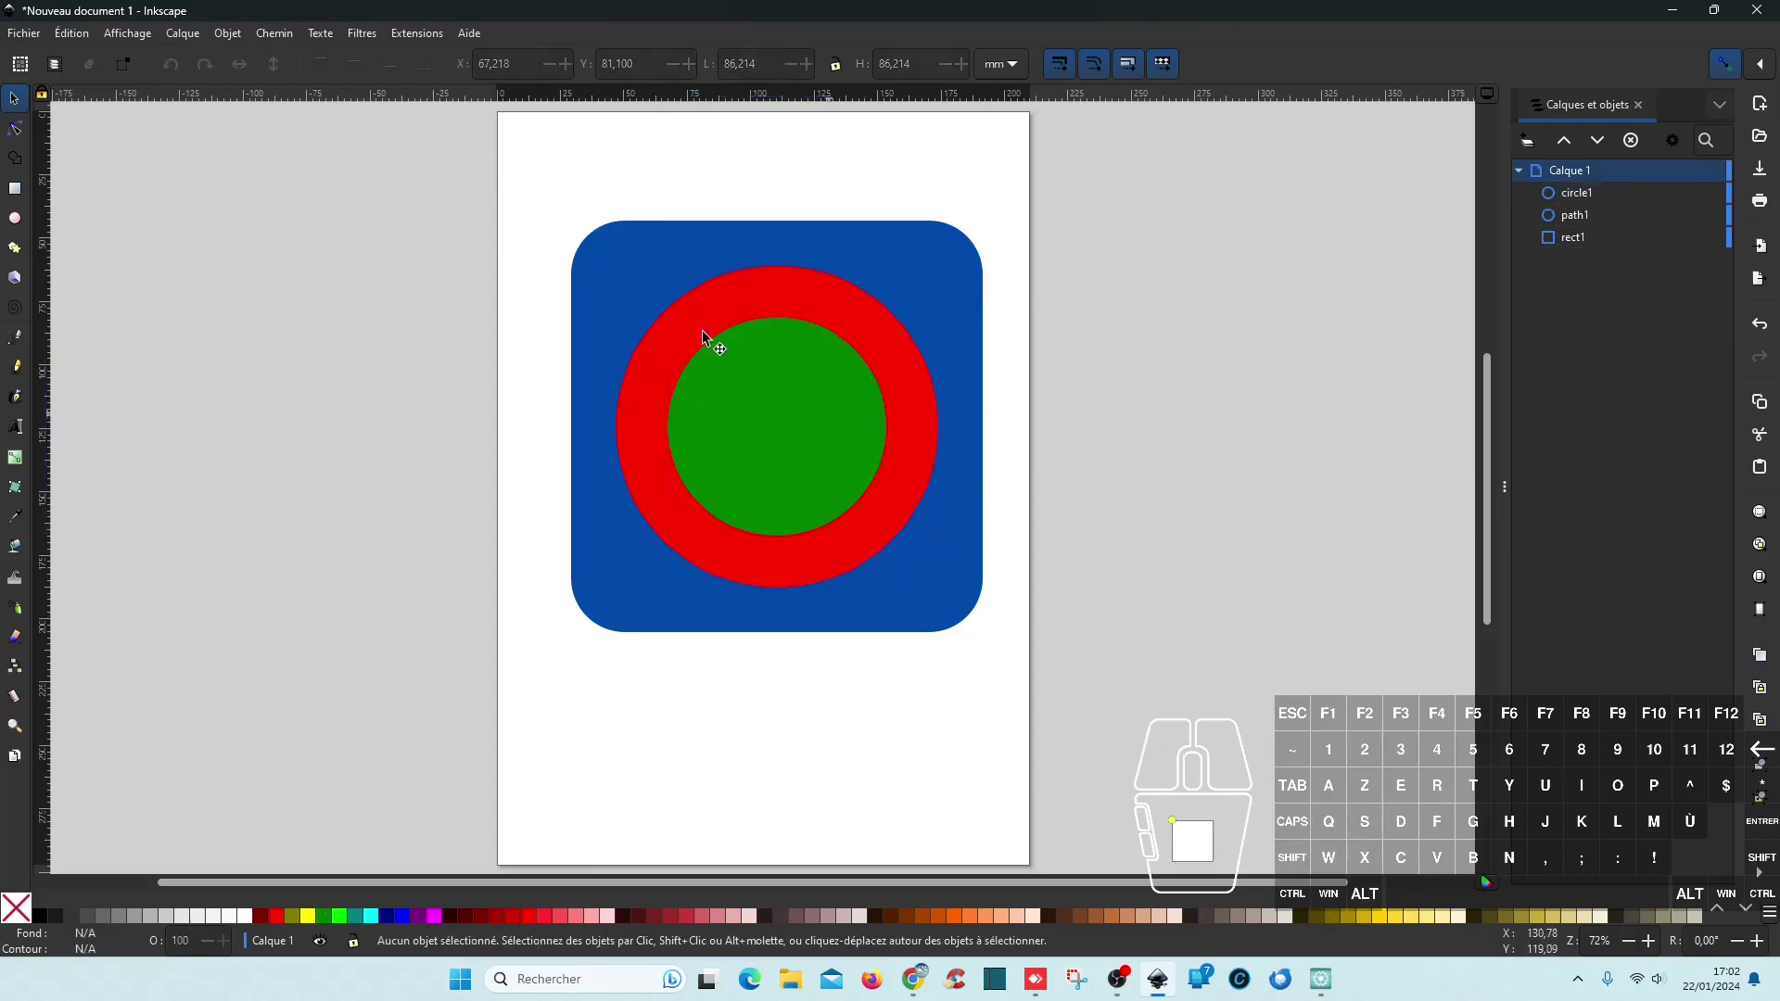
left_click_drag(535, 180, 1076, 671)
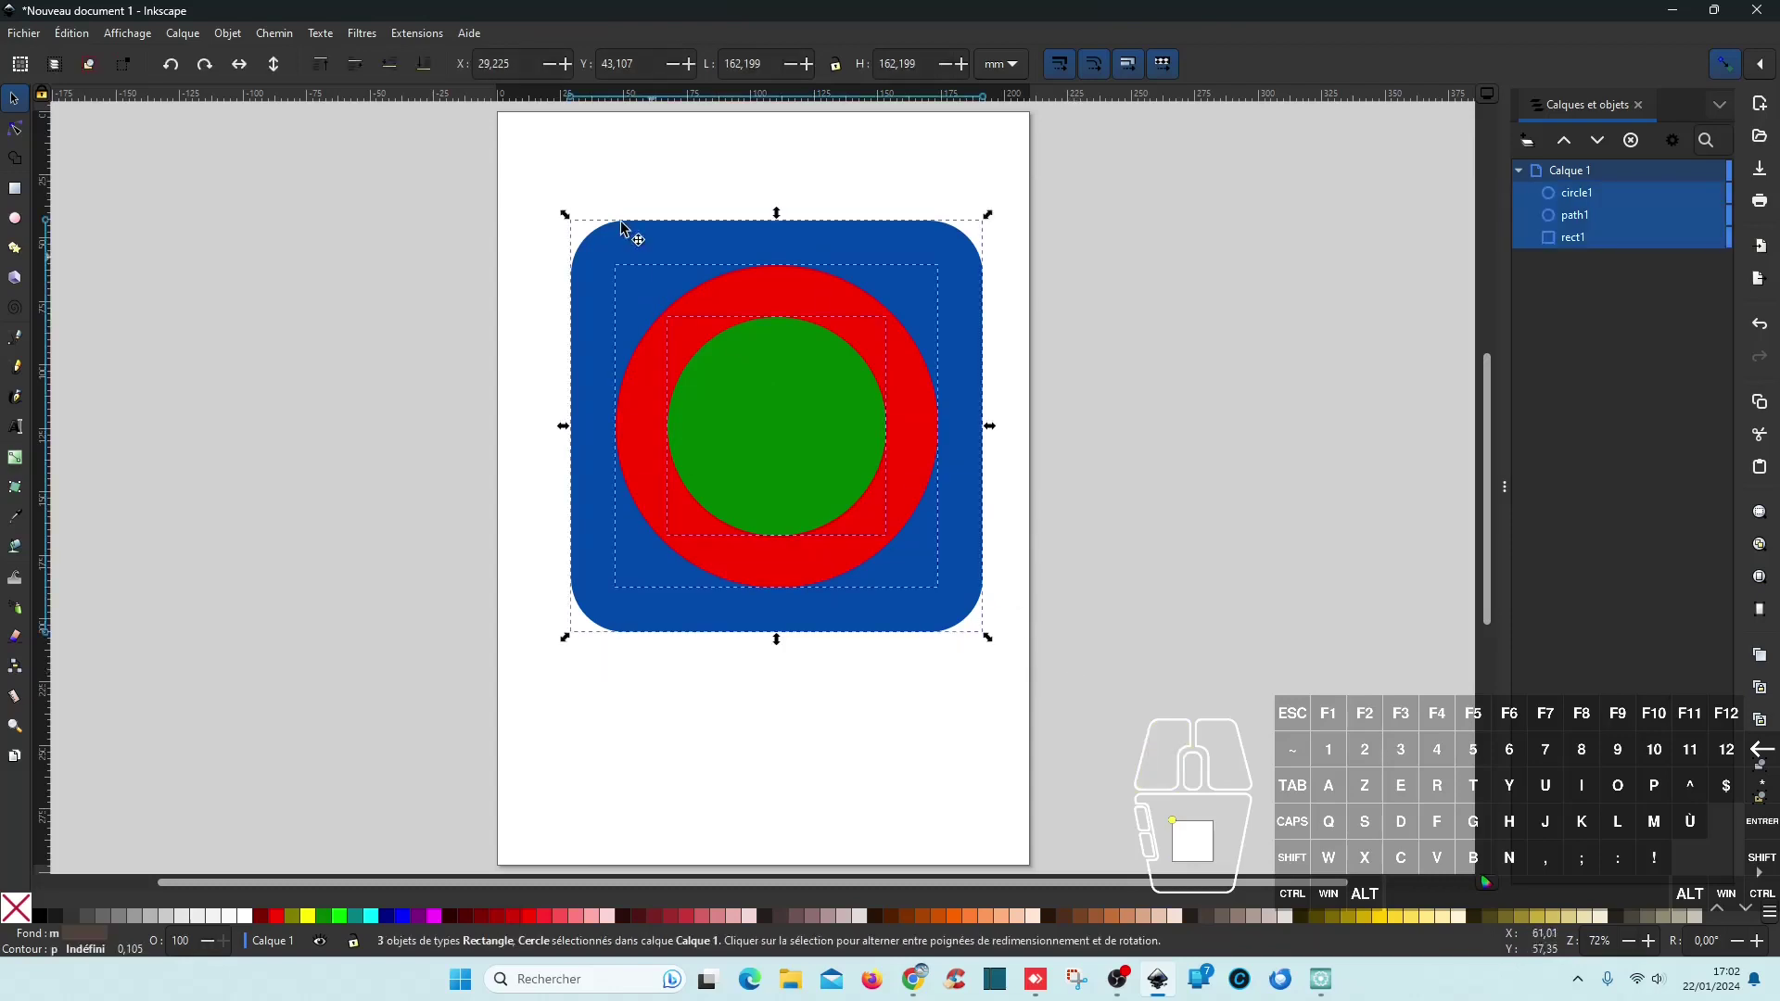
left_click(273, 35)
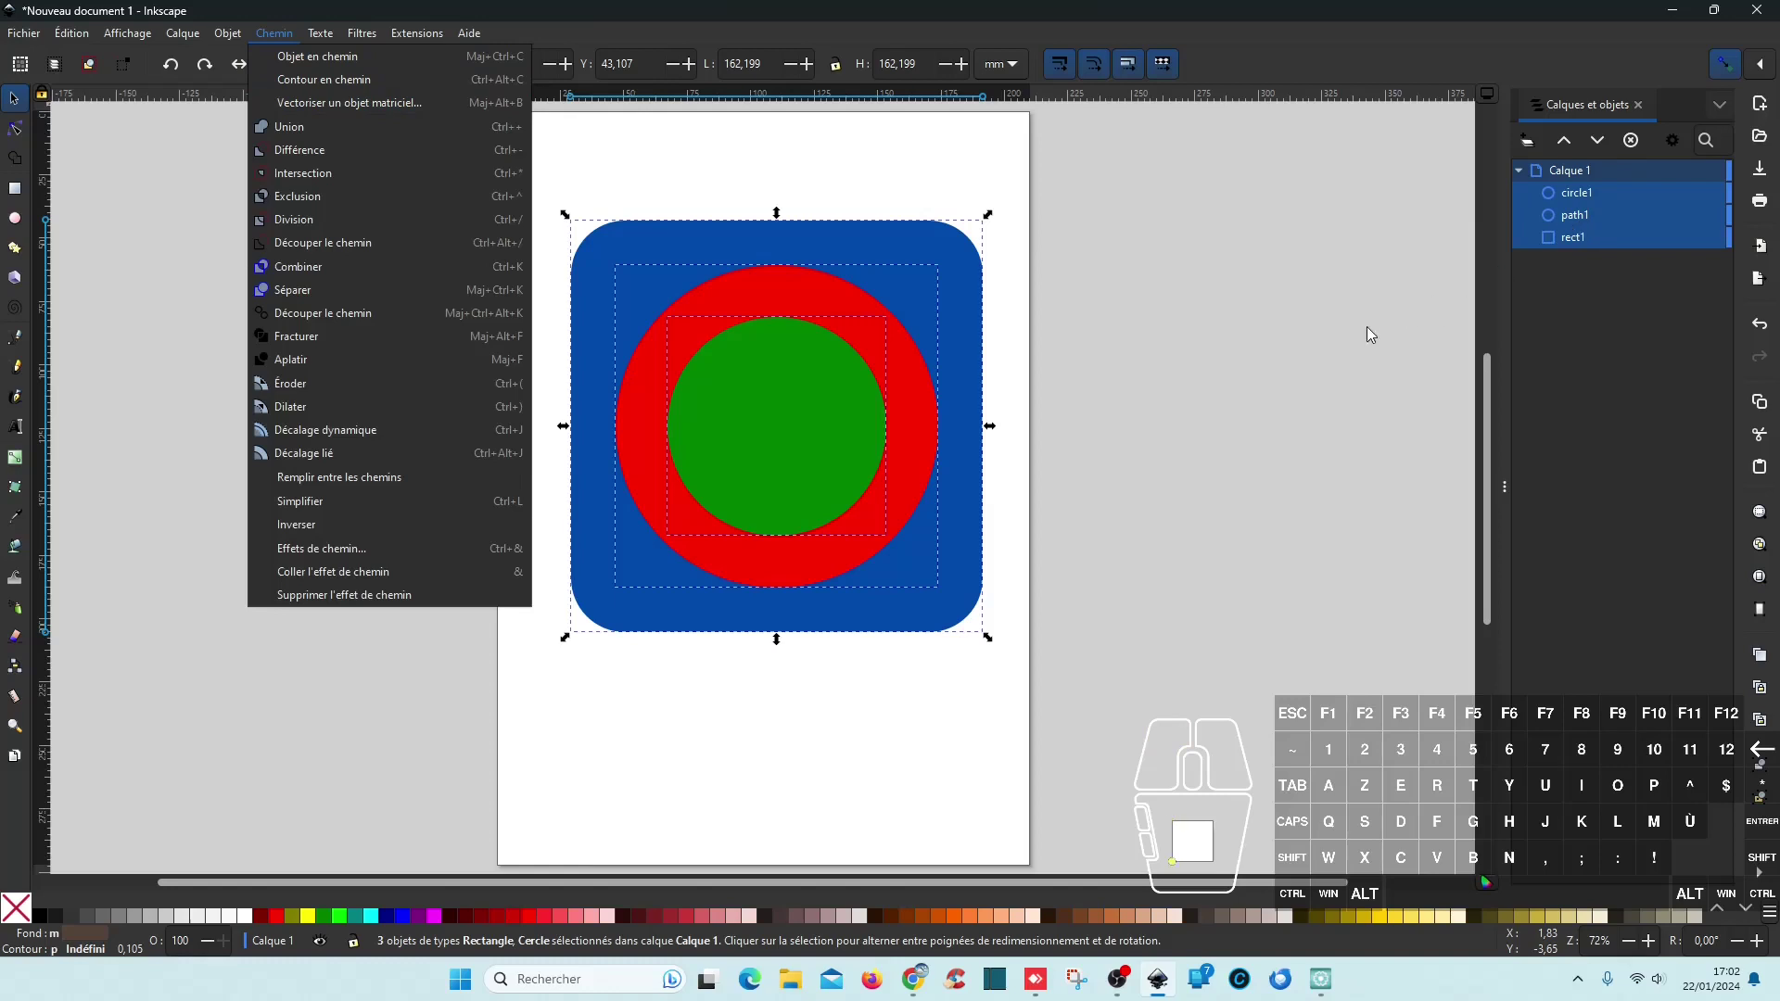
left_click(1331, 381)
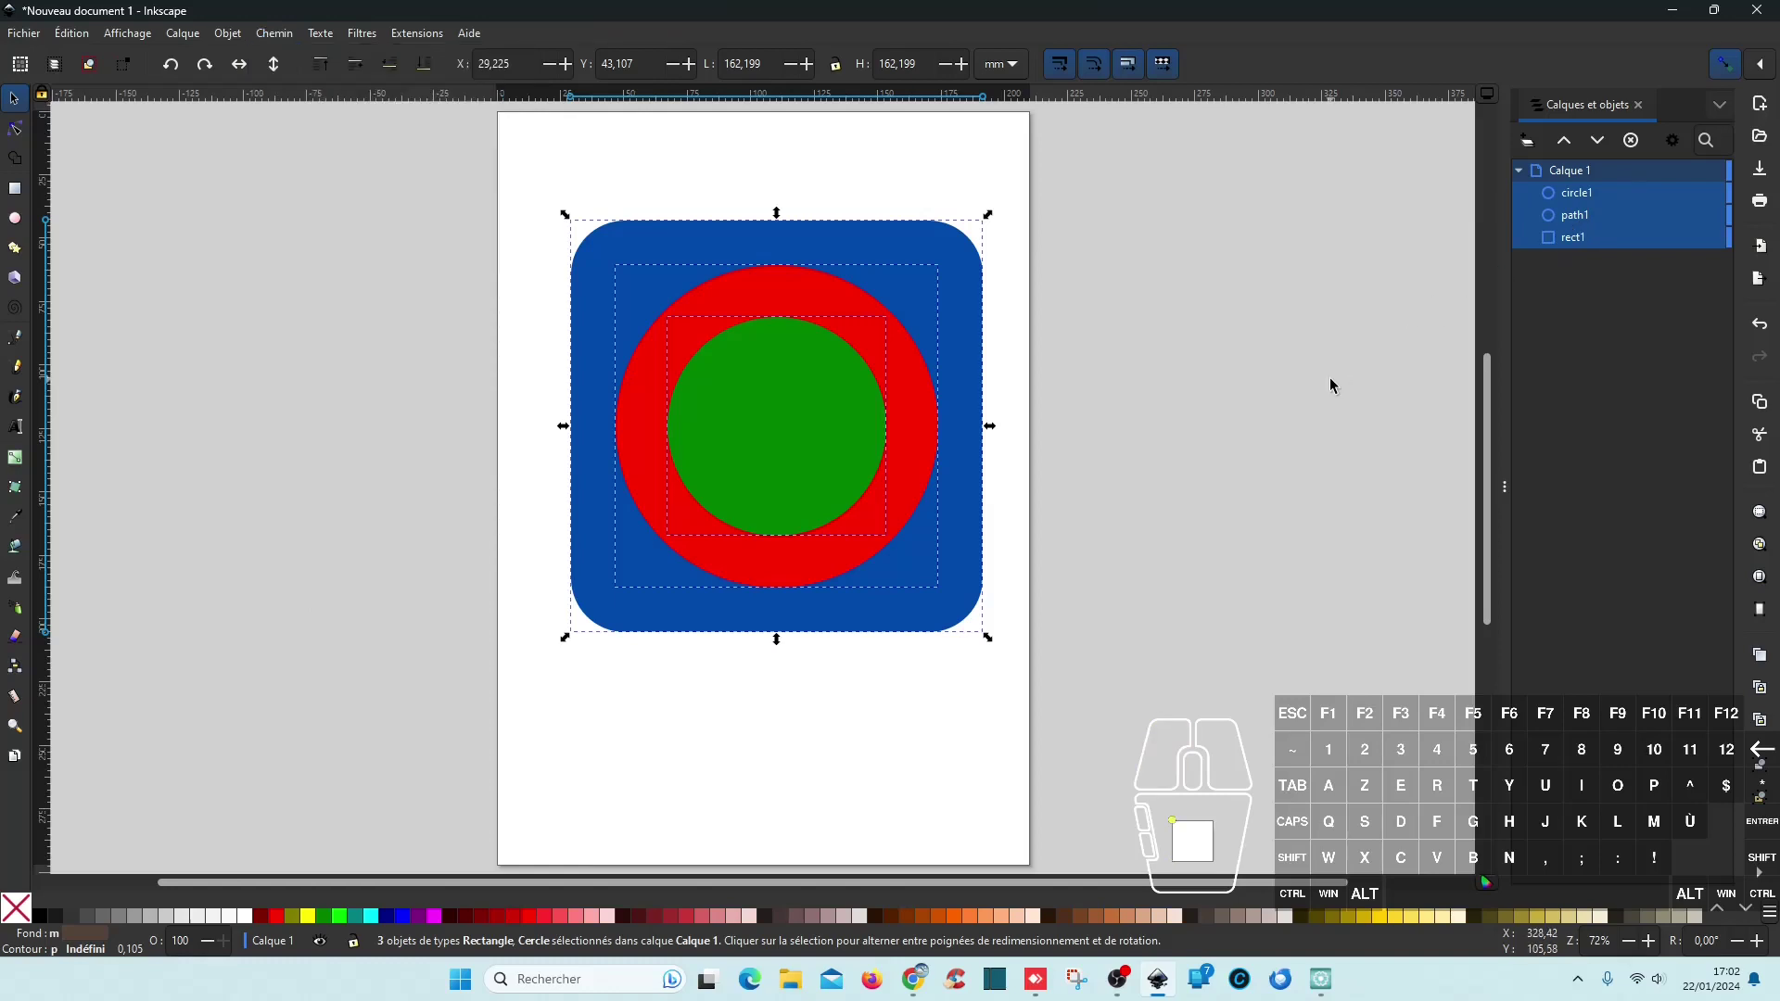
left_click(1191, 417)
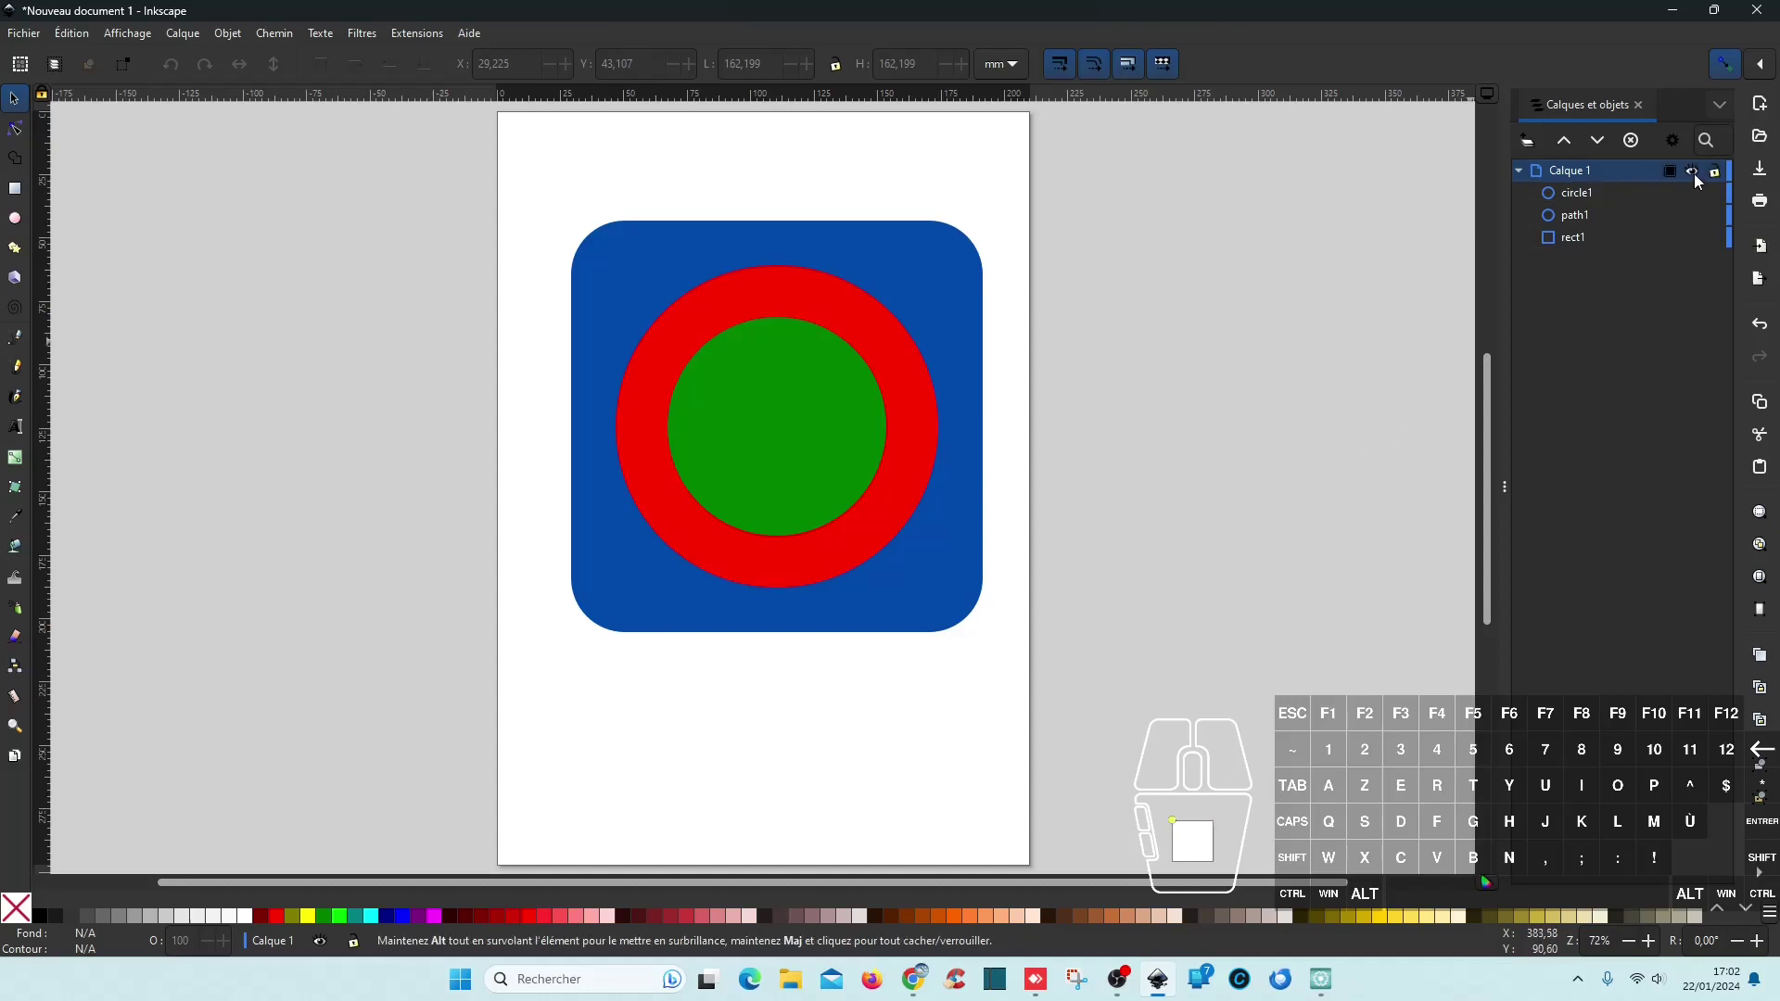
Step: Hide and show the layer and the two circles in turn to examine how the shapes overlap
left_click(1692, 173)
left_click(1692, 173)
left_click(1693, 194)
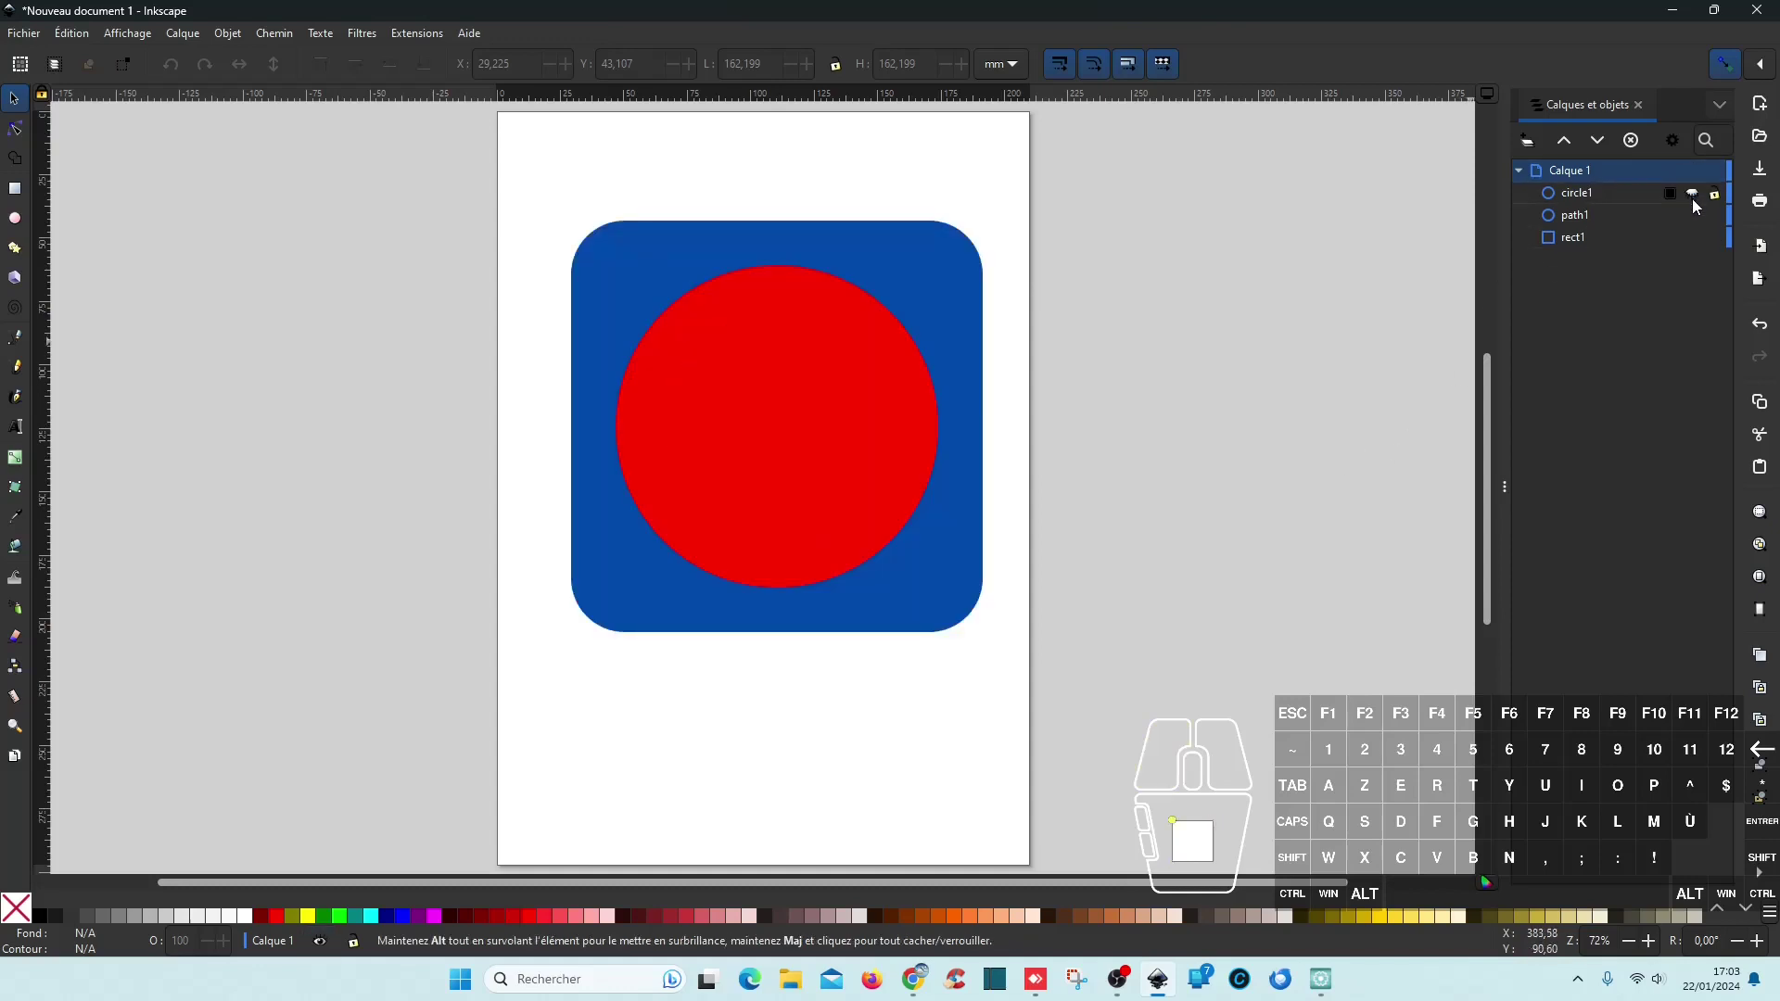
left_click(1693, 216)
left_click(1694, 216)
left_click(1693, 193)
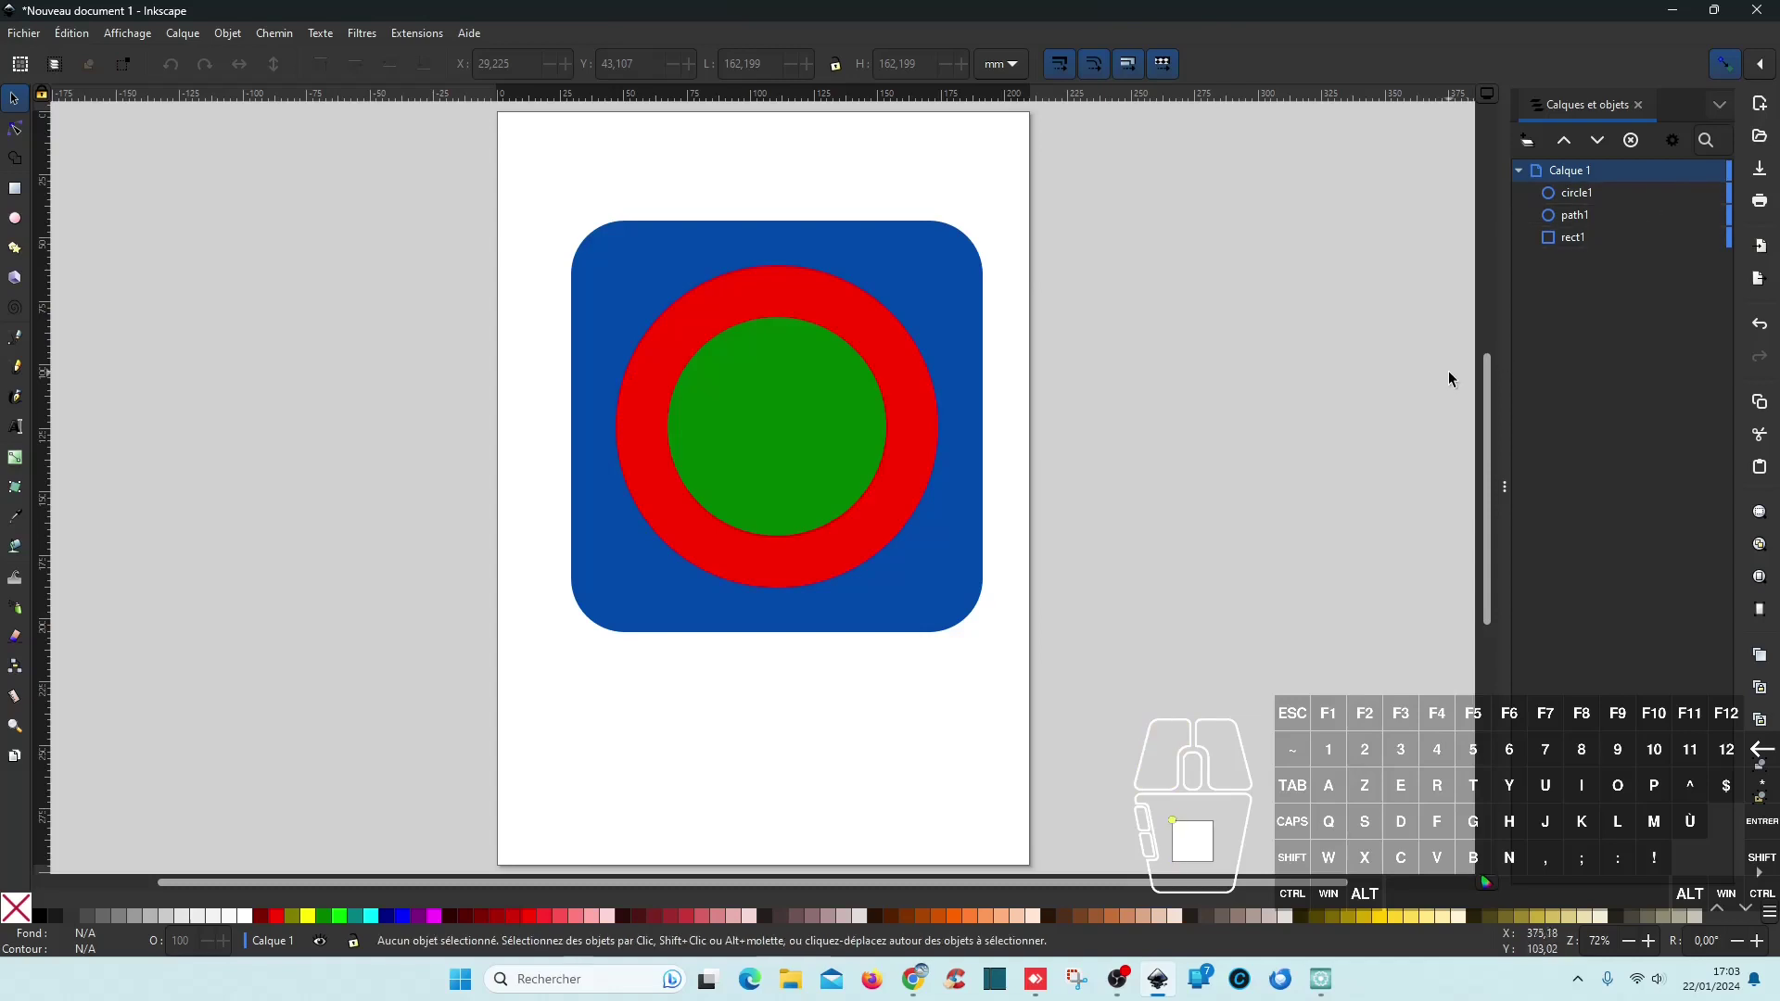
Step: Save the drawing as essai superposition.svg in the créations folder, replacing the existing file
left_click(24, 33)
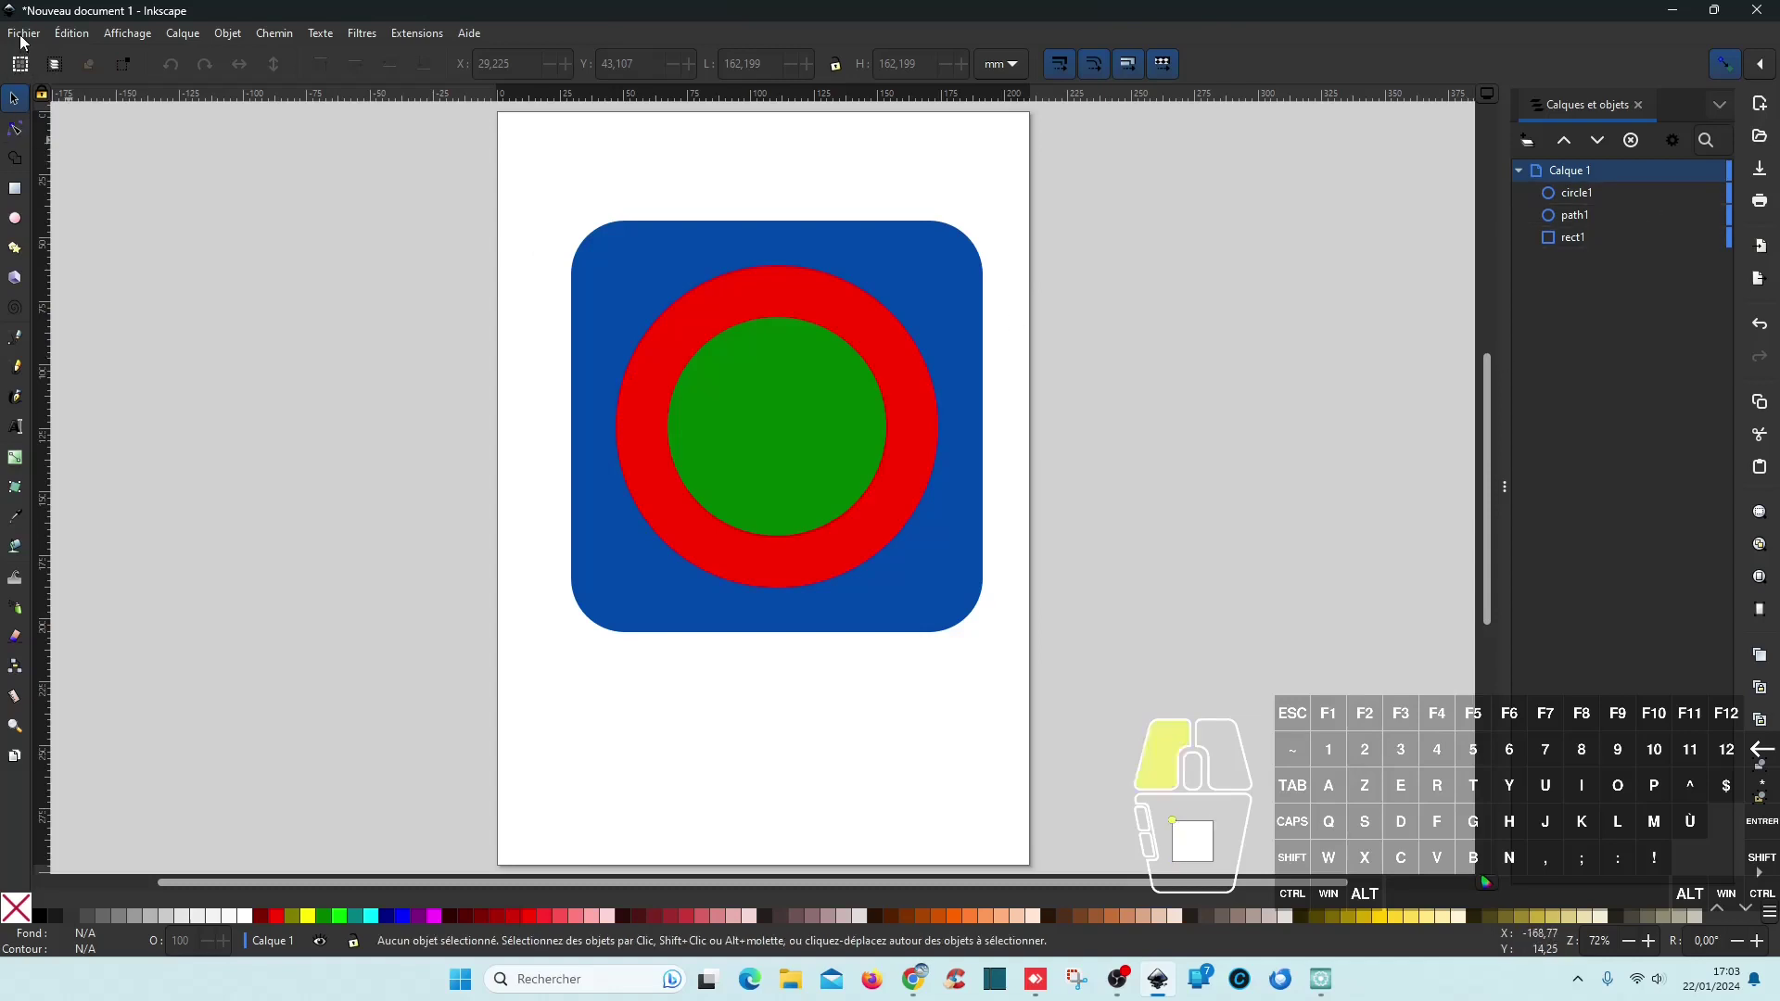
left_click(80, 171)
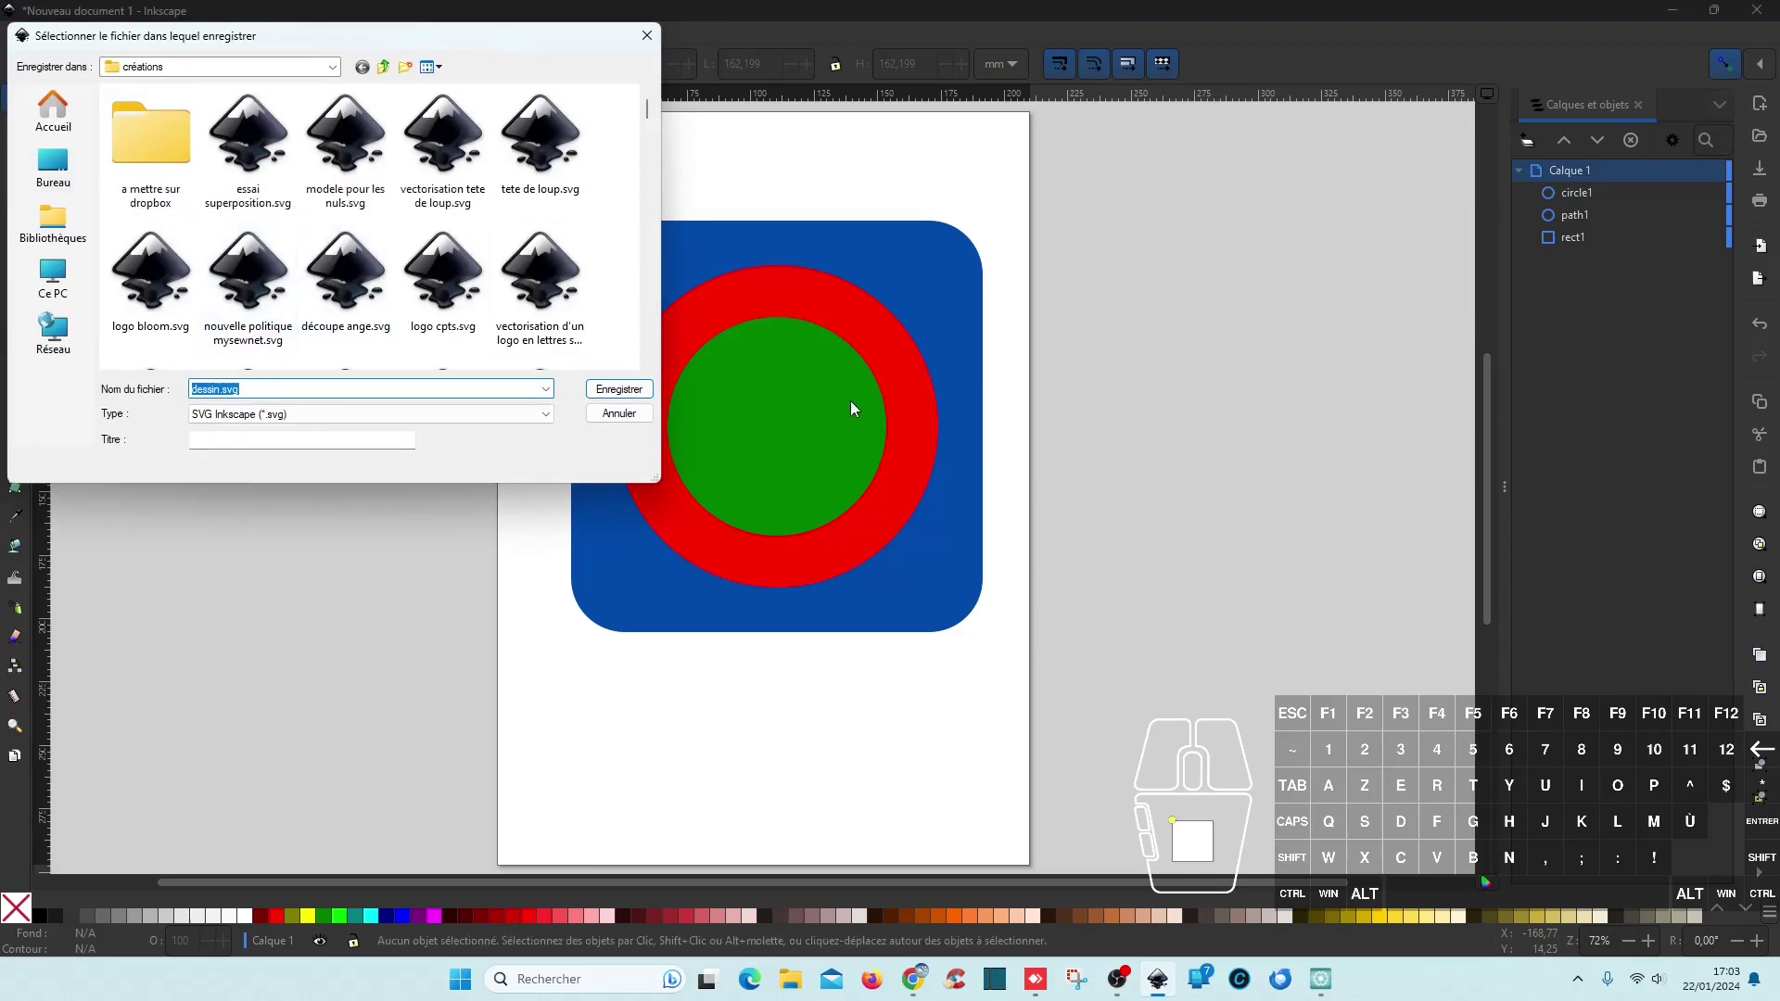
left_click(247, 139)
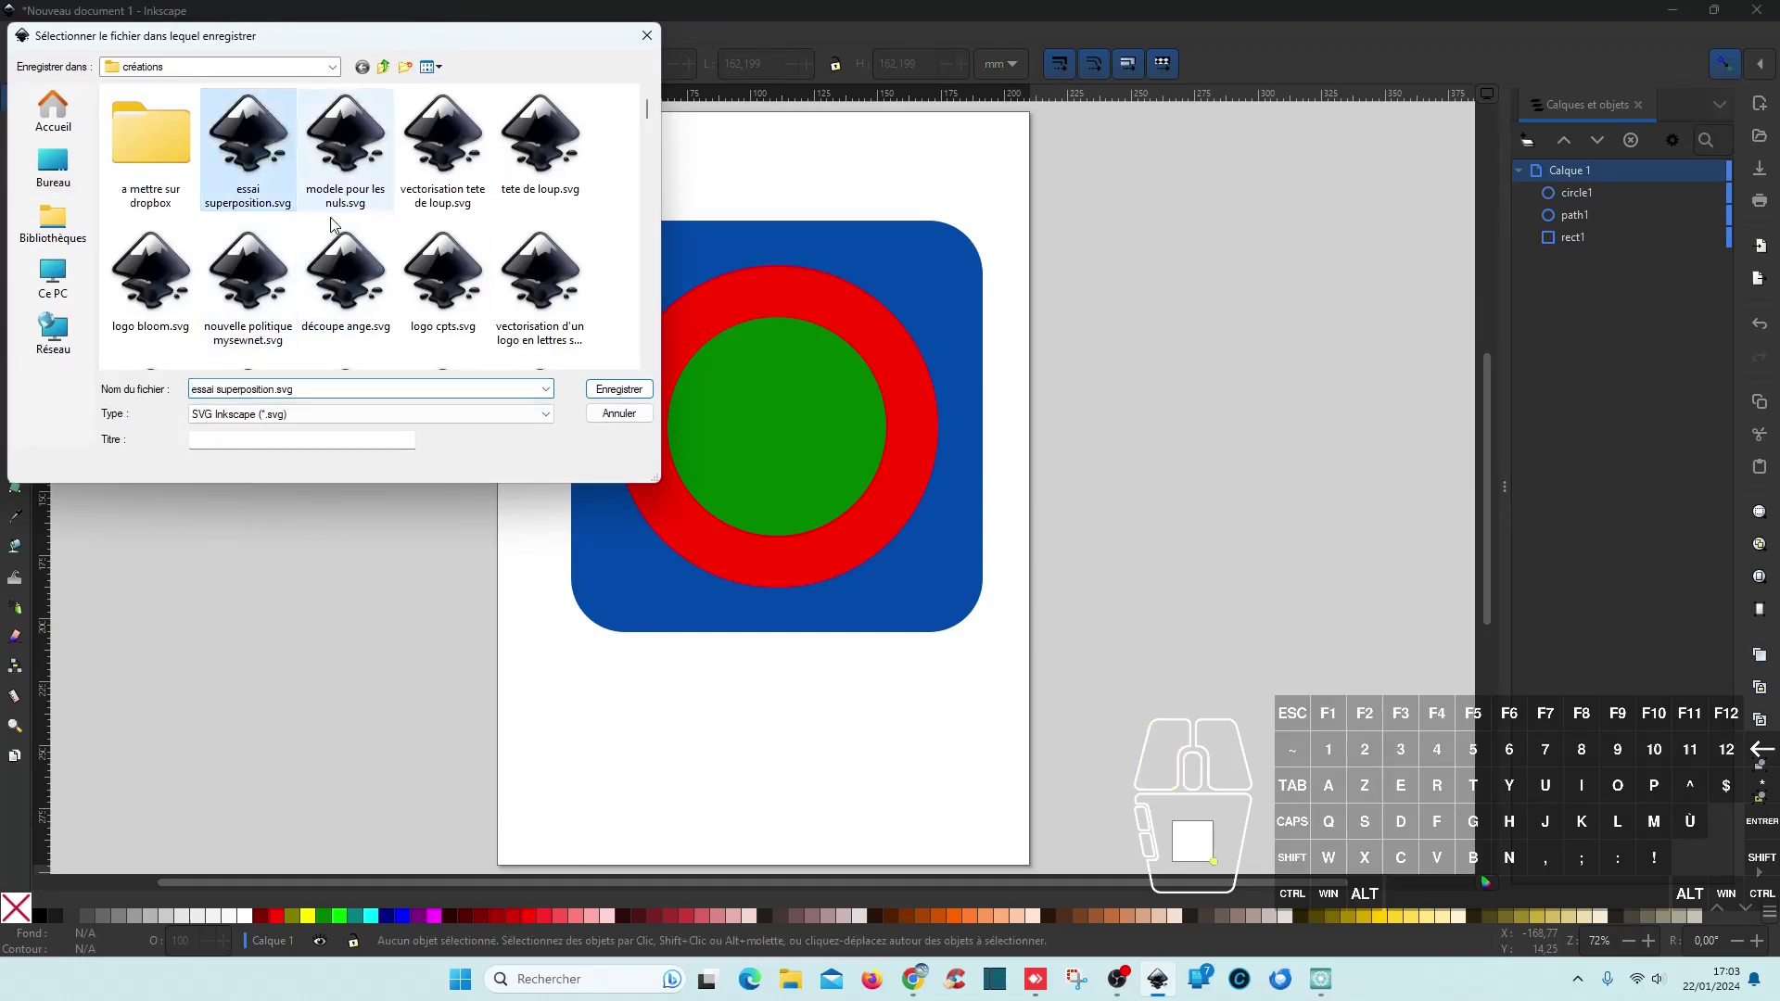
left_click(629, 391)
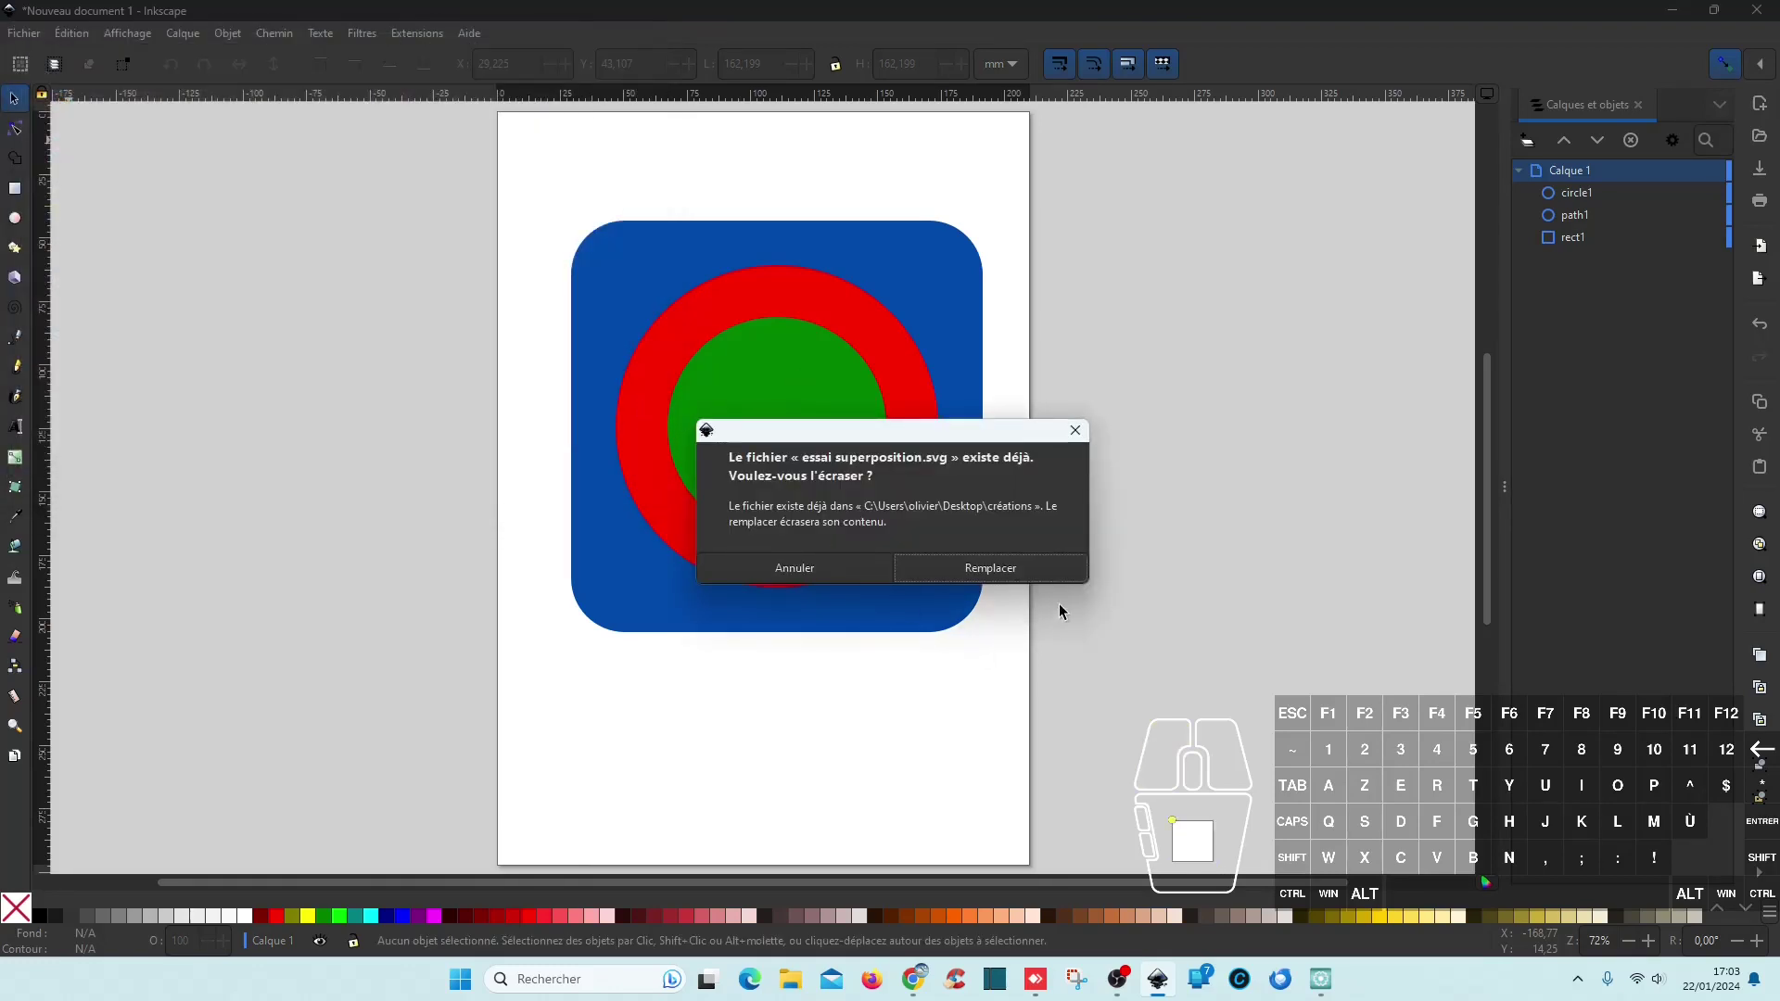
left_click(1055, 565)
Step: Select all three shapes, then switch to Artistic Digitizer and open the recent file créations/essai superposition.svg
mouse_move(1159, 728)
left_mouse_down()
mouse_move(731, 473)
mouse_move(424, 182)
left_mouse_up()
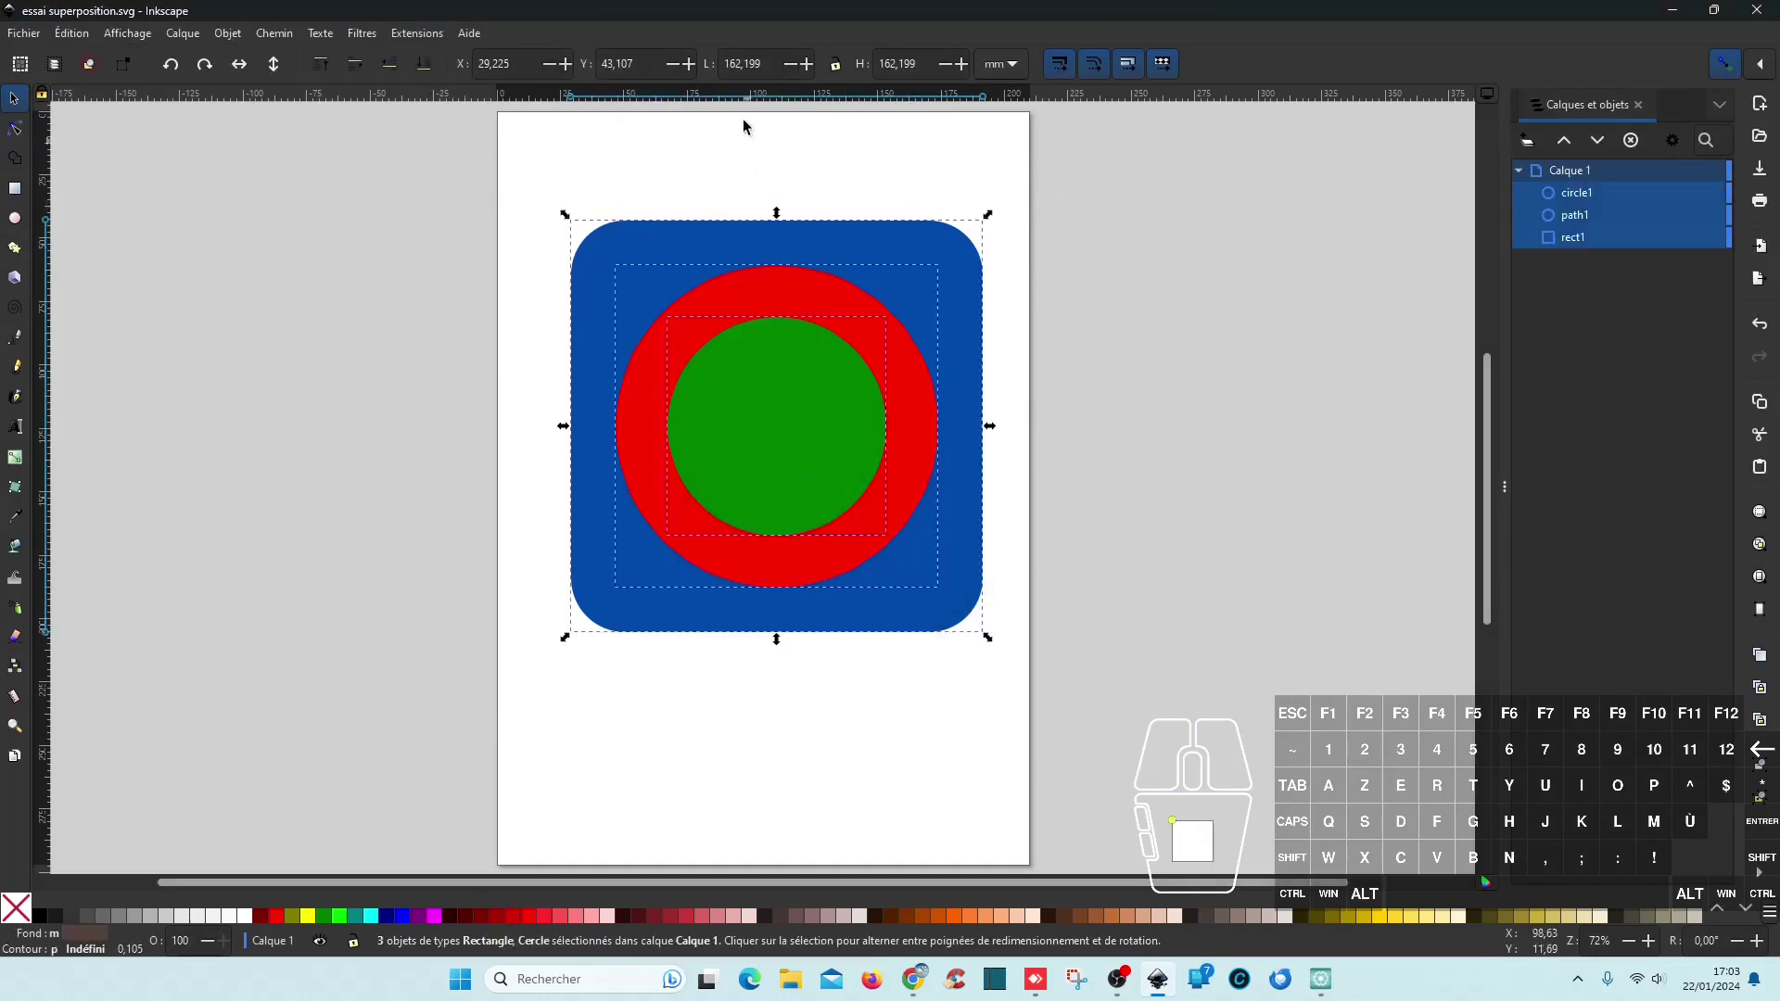
left_click(1672, 11)
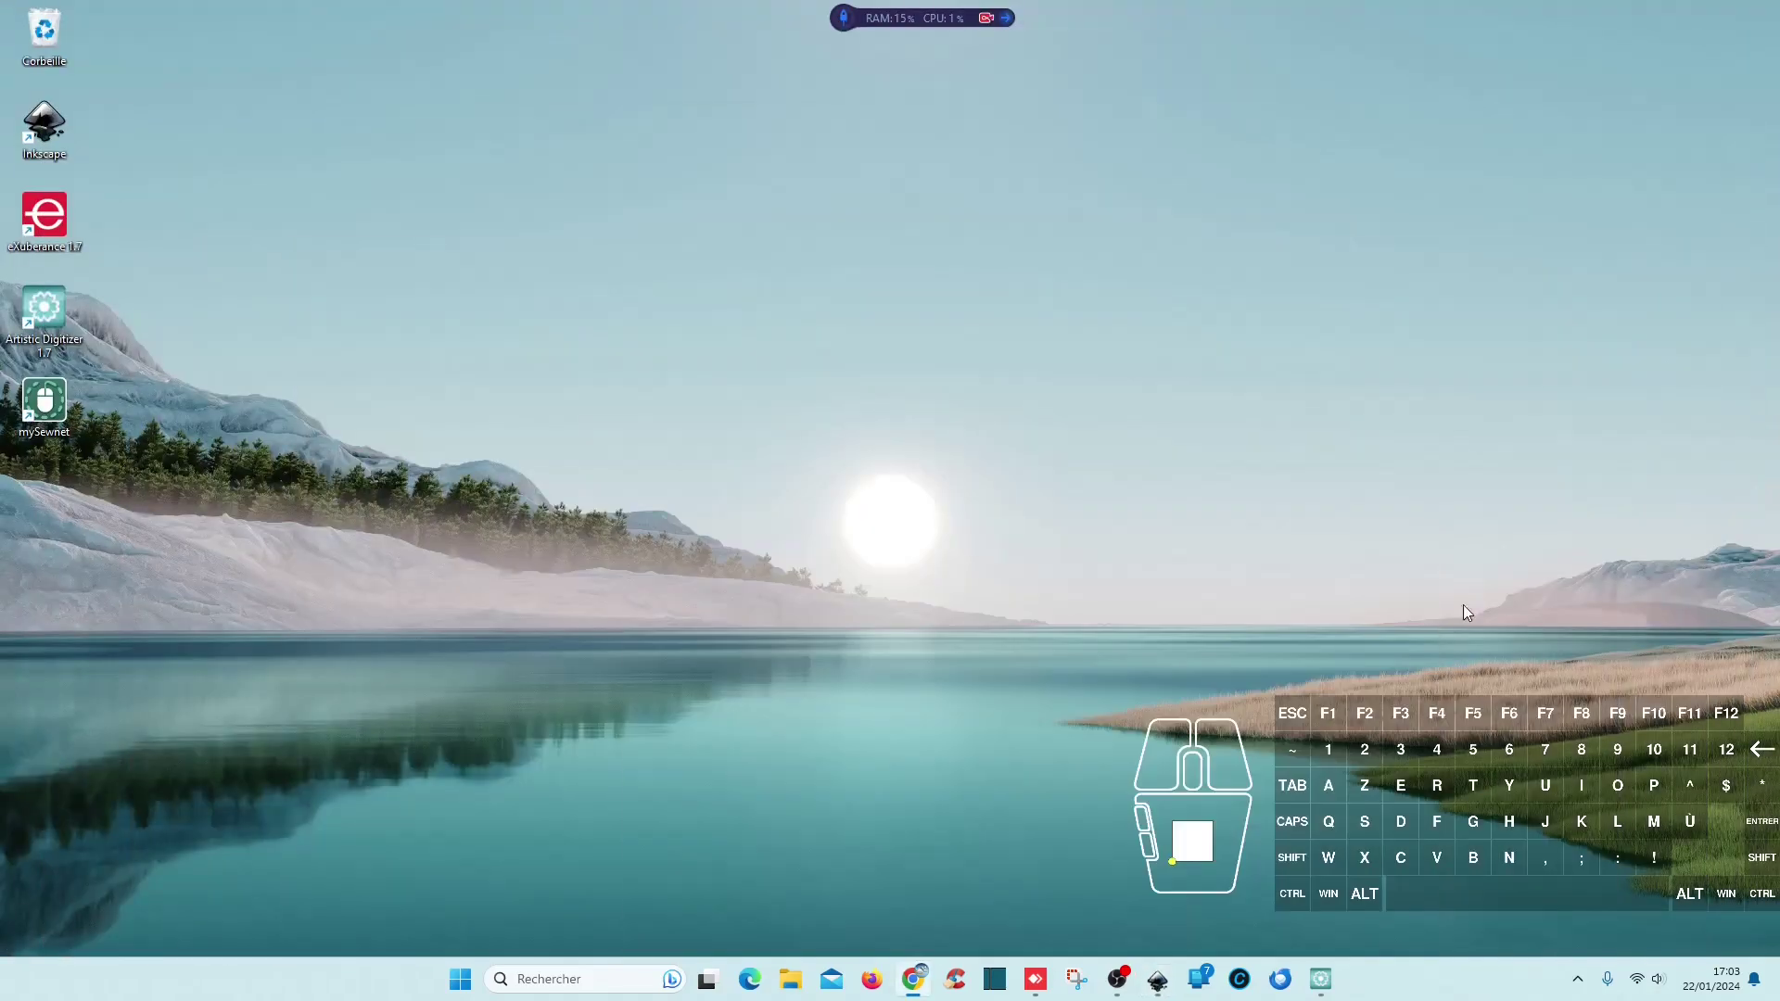
left_click(1321, 979)
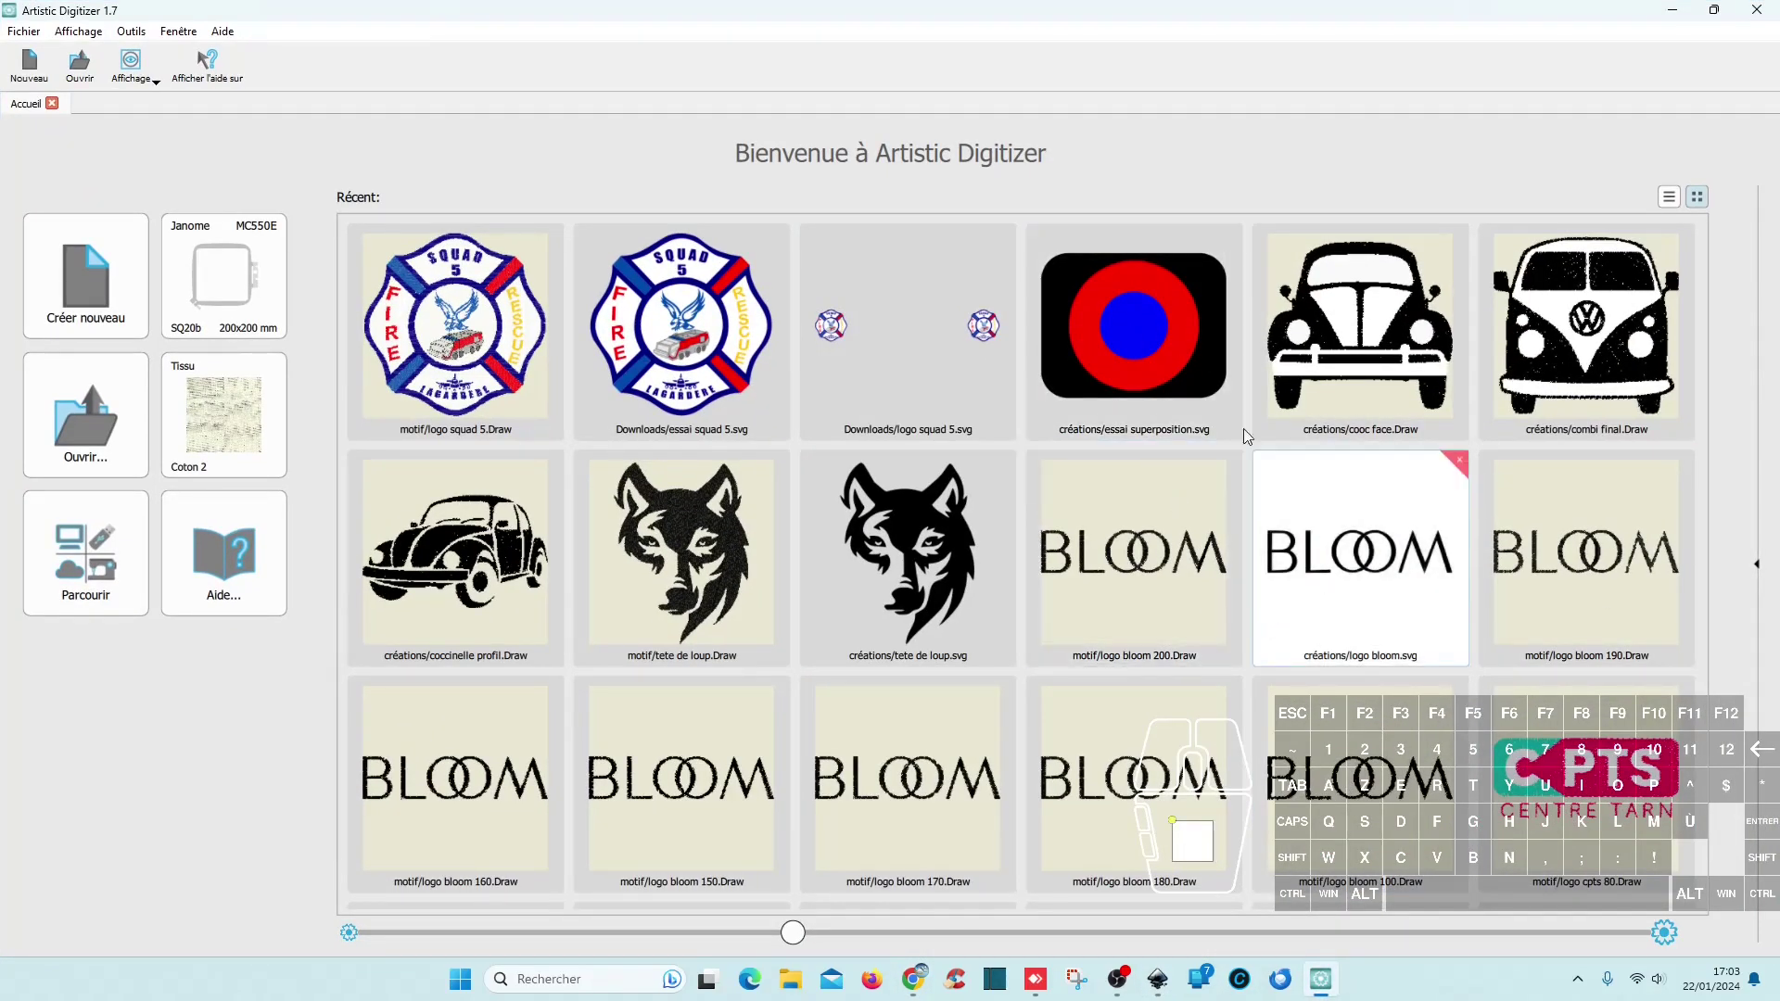
left_click(1097, 343)
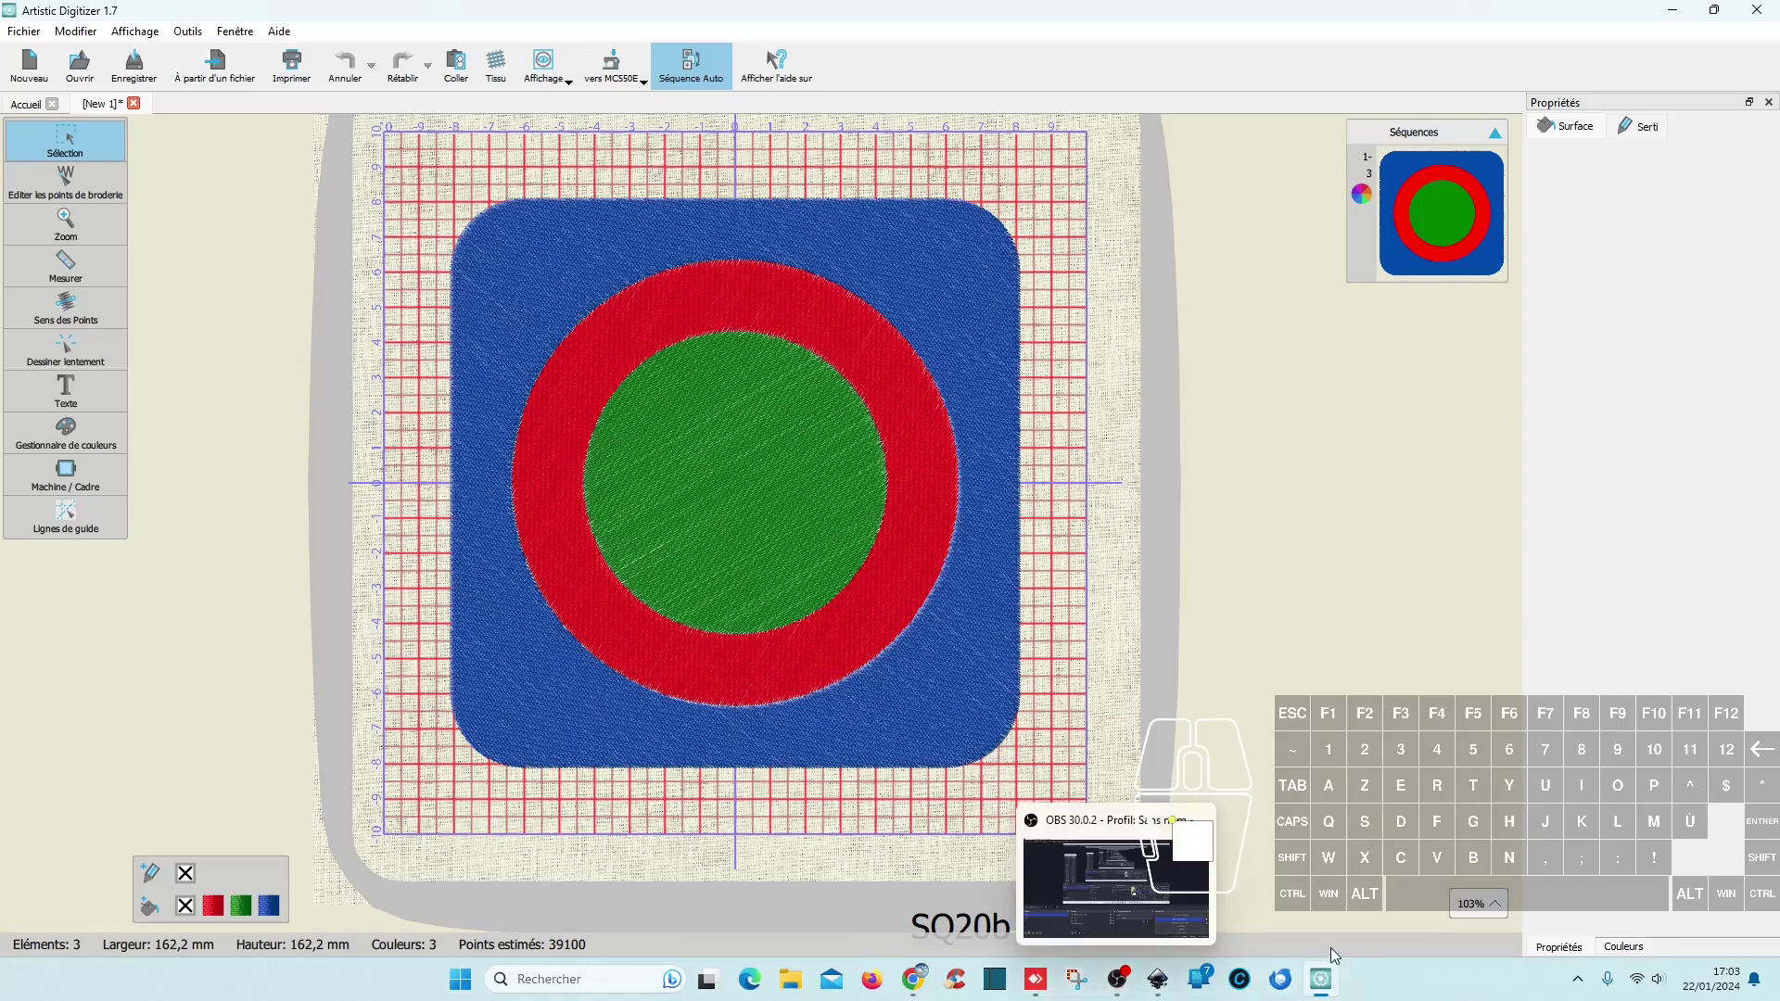
Step: Turn off Séquence Auto for the embroidery design and inspect the properties of the blue shape and of all three shapes together
left_click(1158, 979)
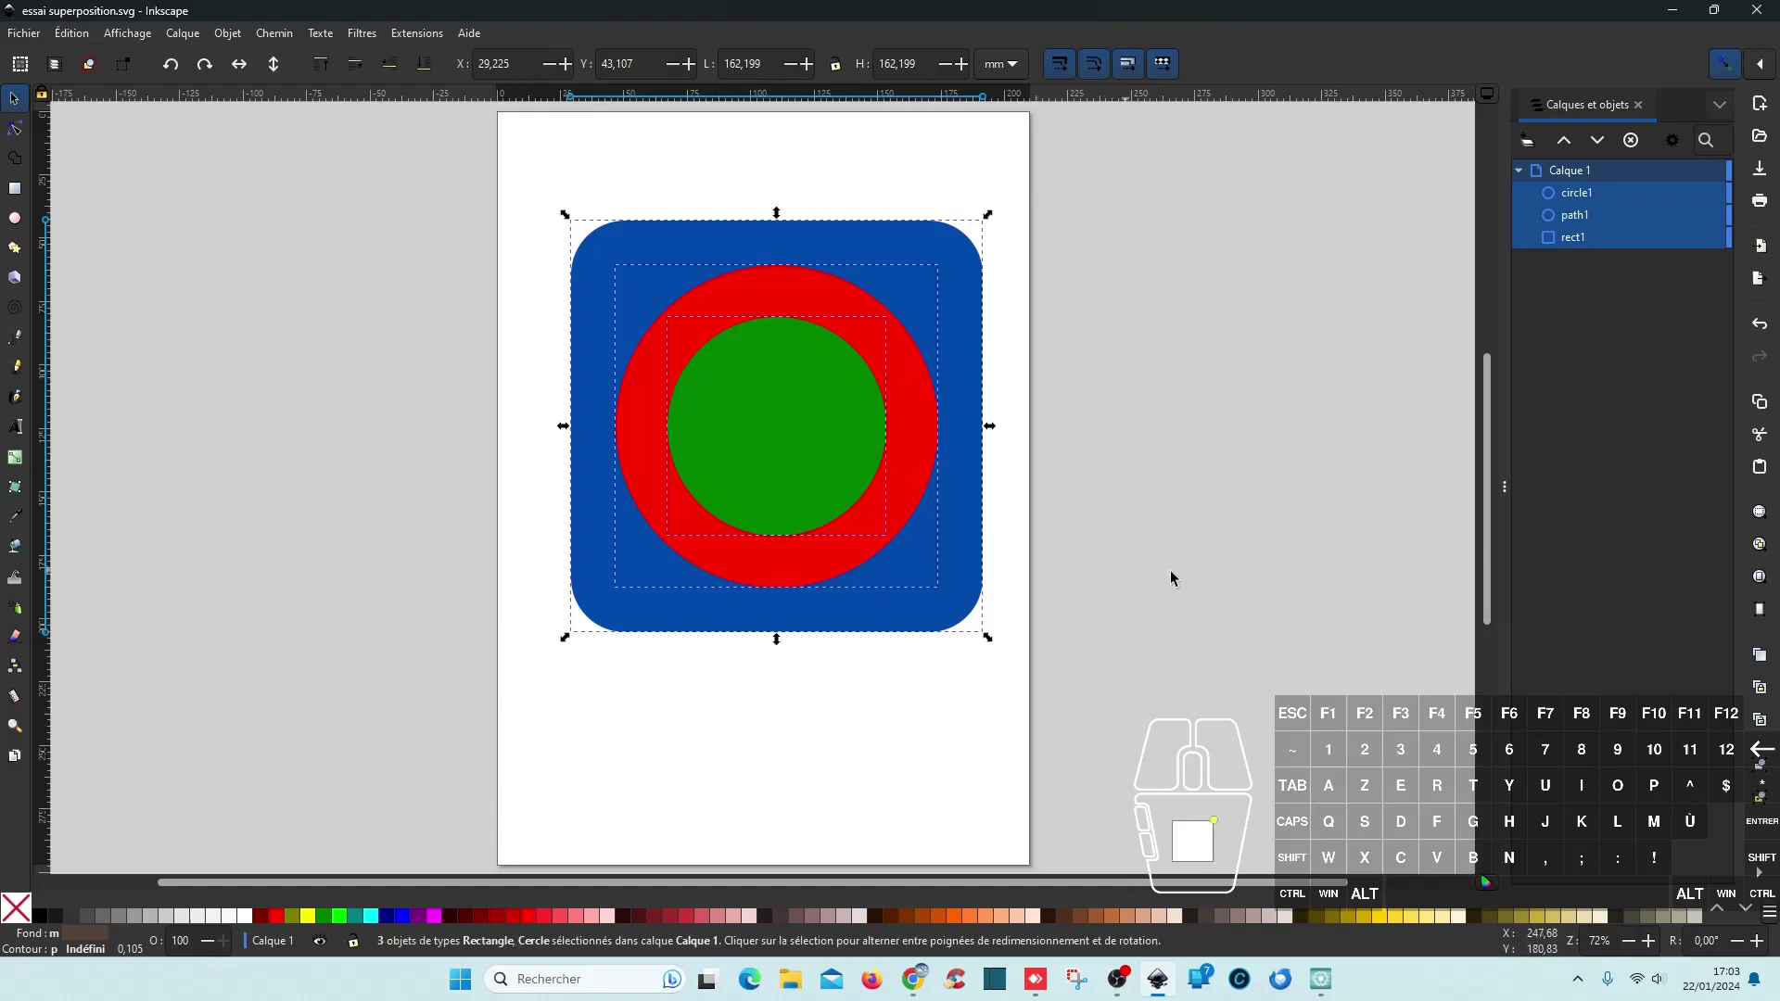
left_click(1673, 10)
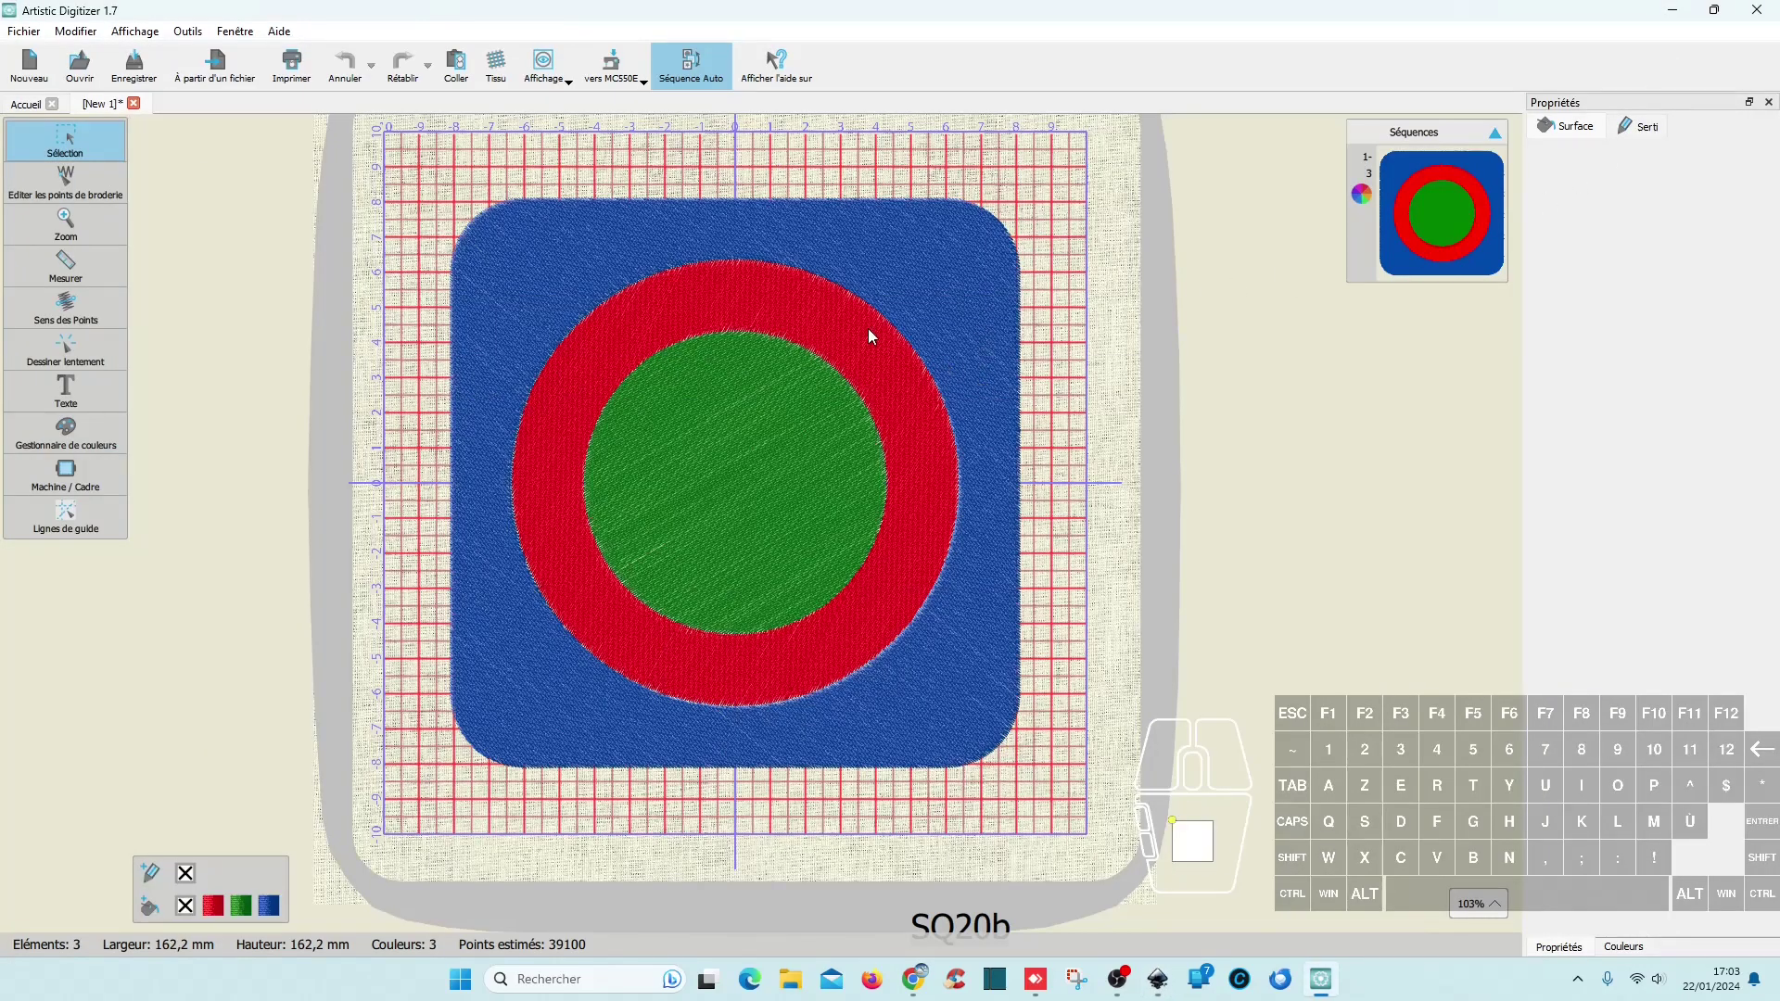
left_click(683, 74)
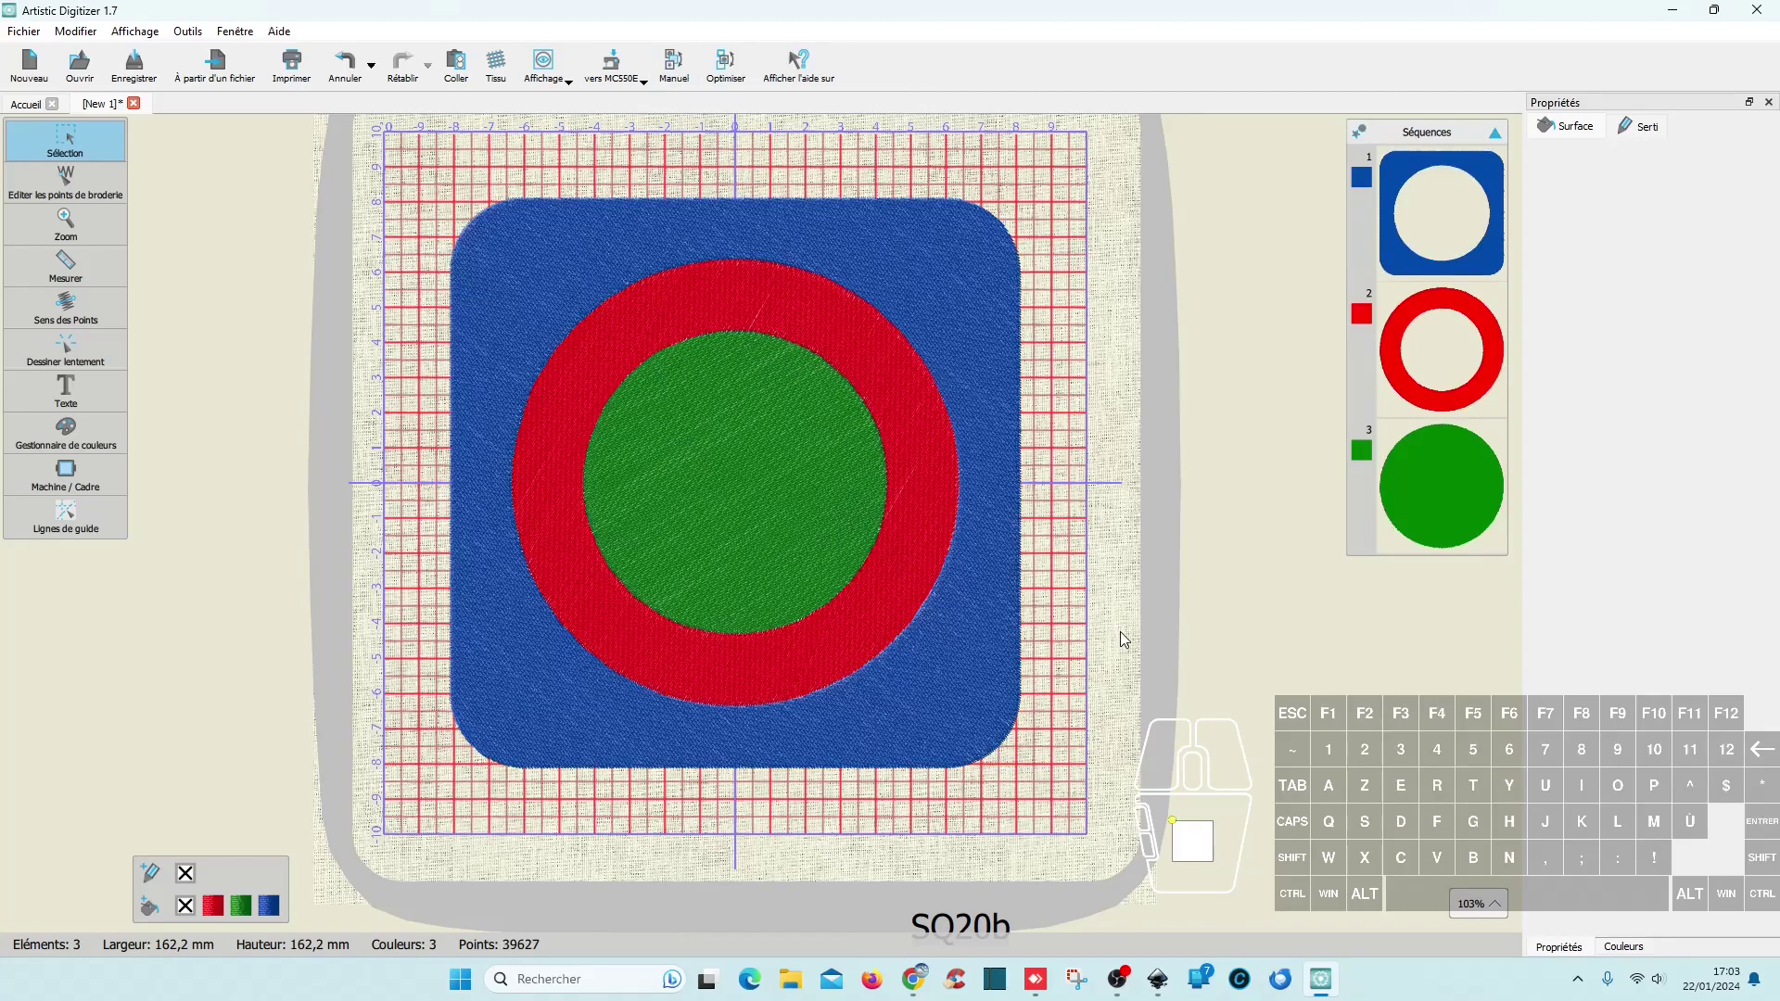
left_click(992, 309)
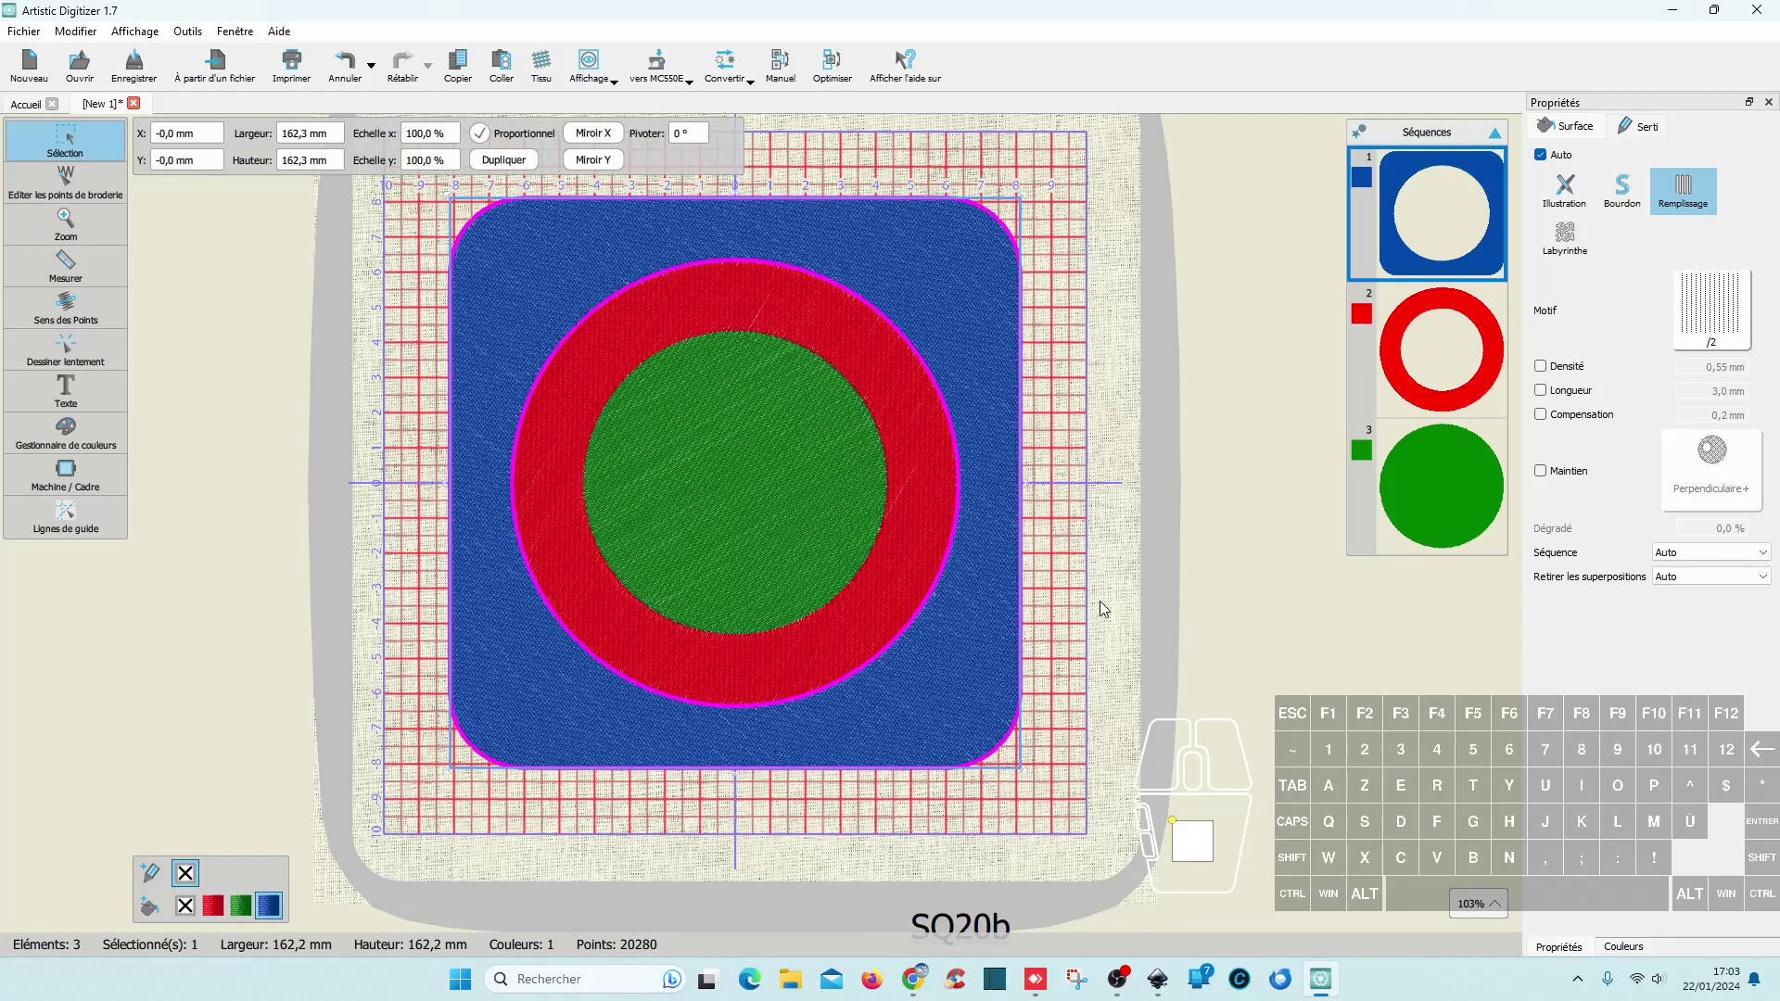
left_click(1132, 501)
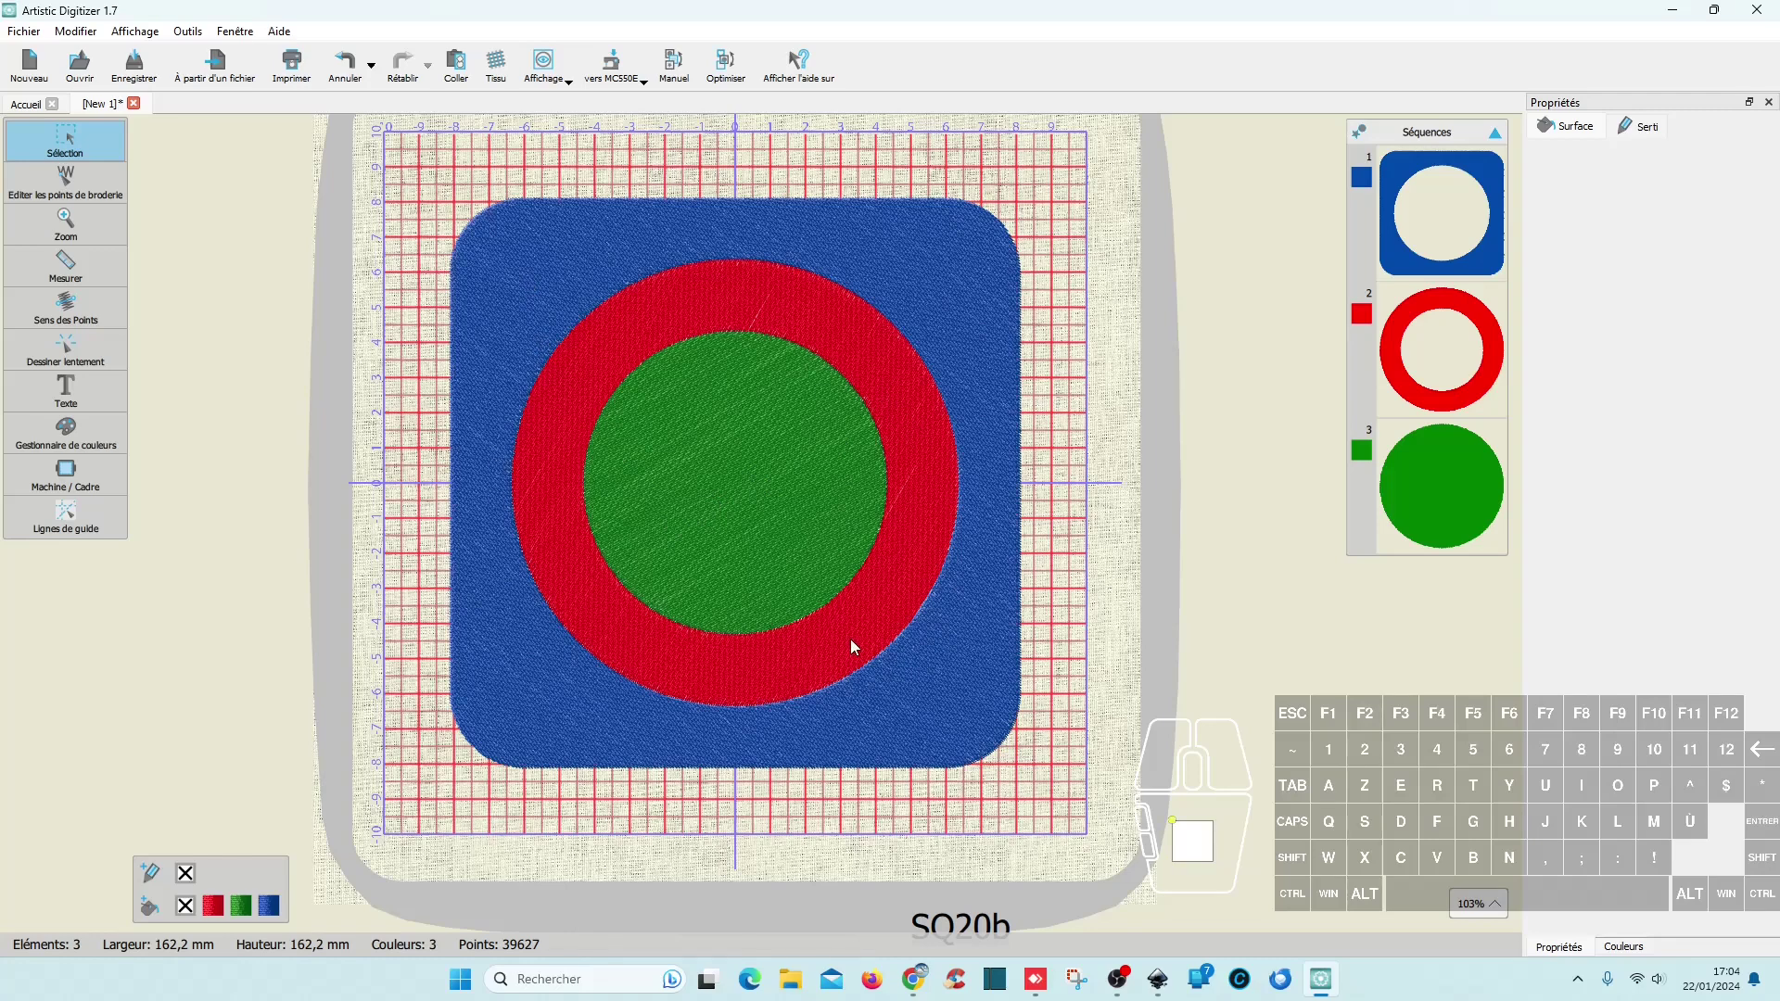
left_click_drag(415, 154, 1101, 830)
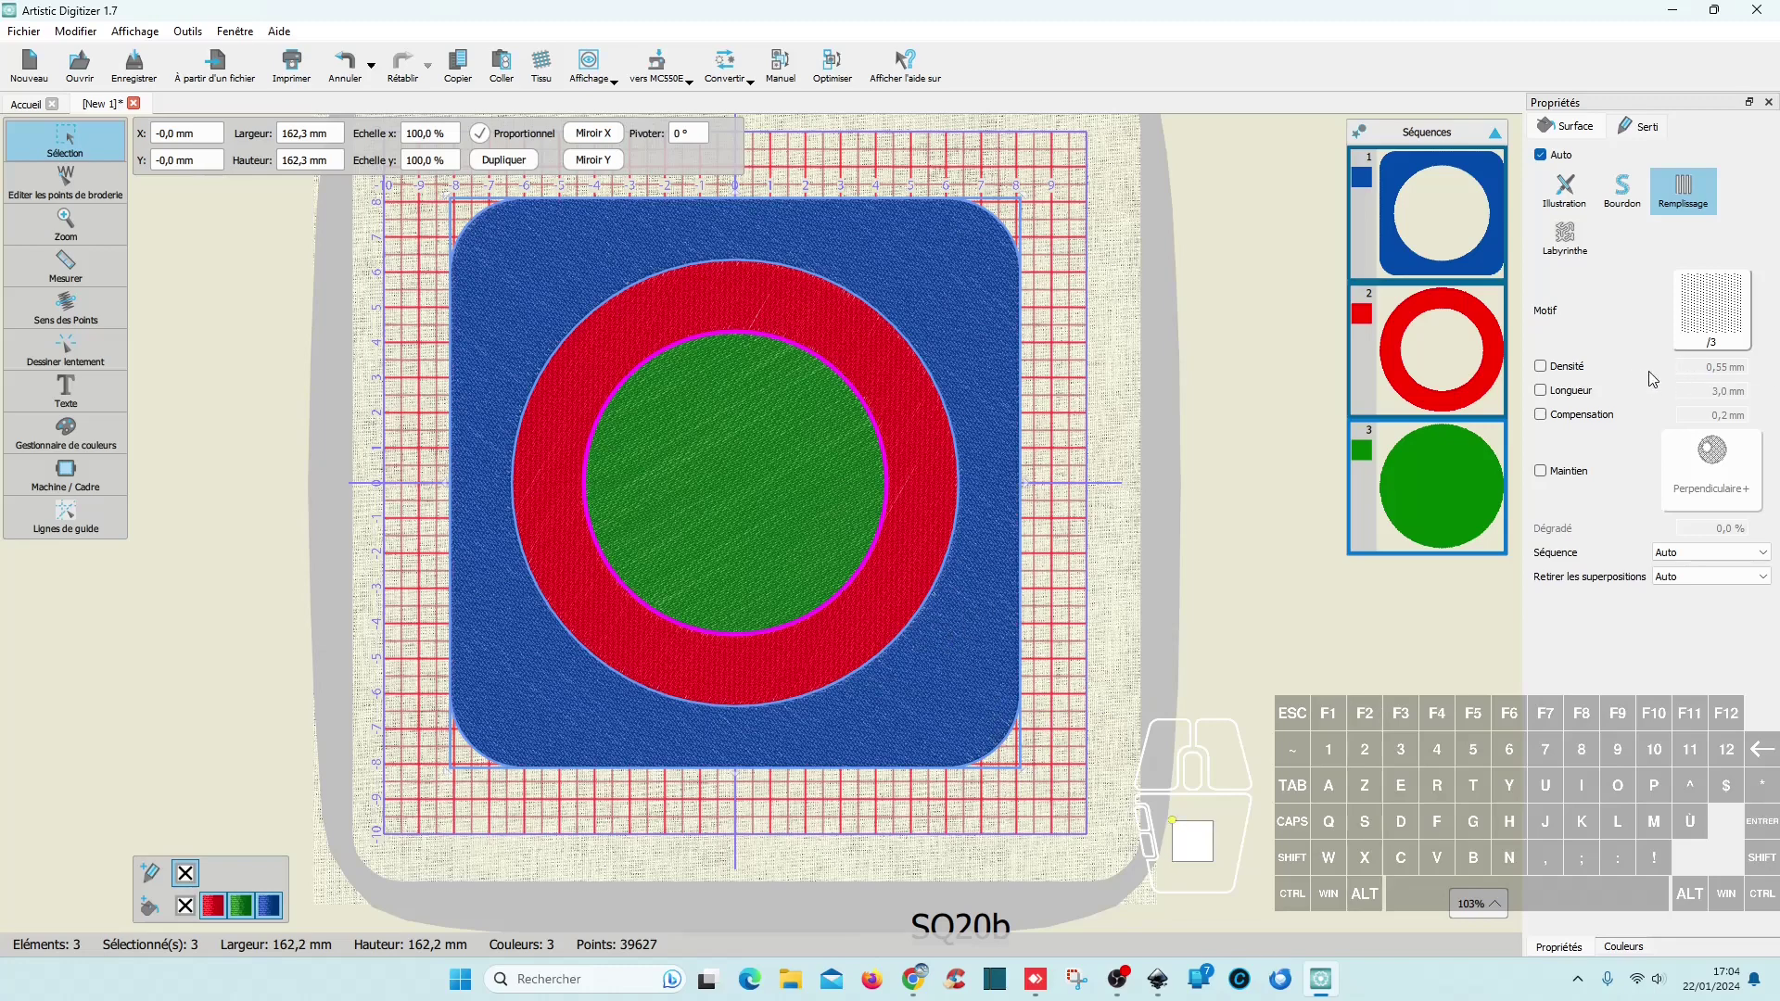
left_click(1096, 528)
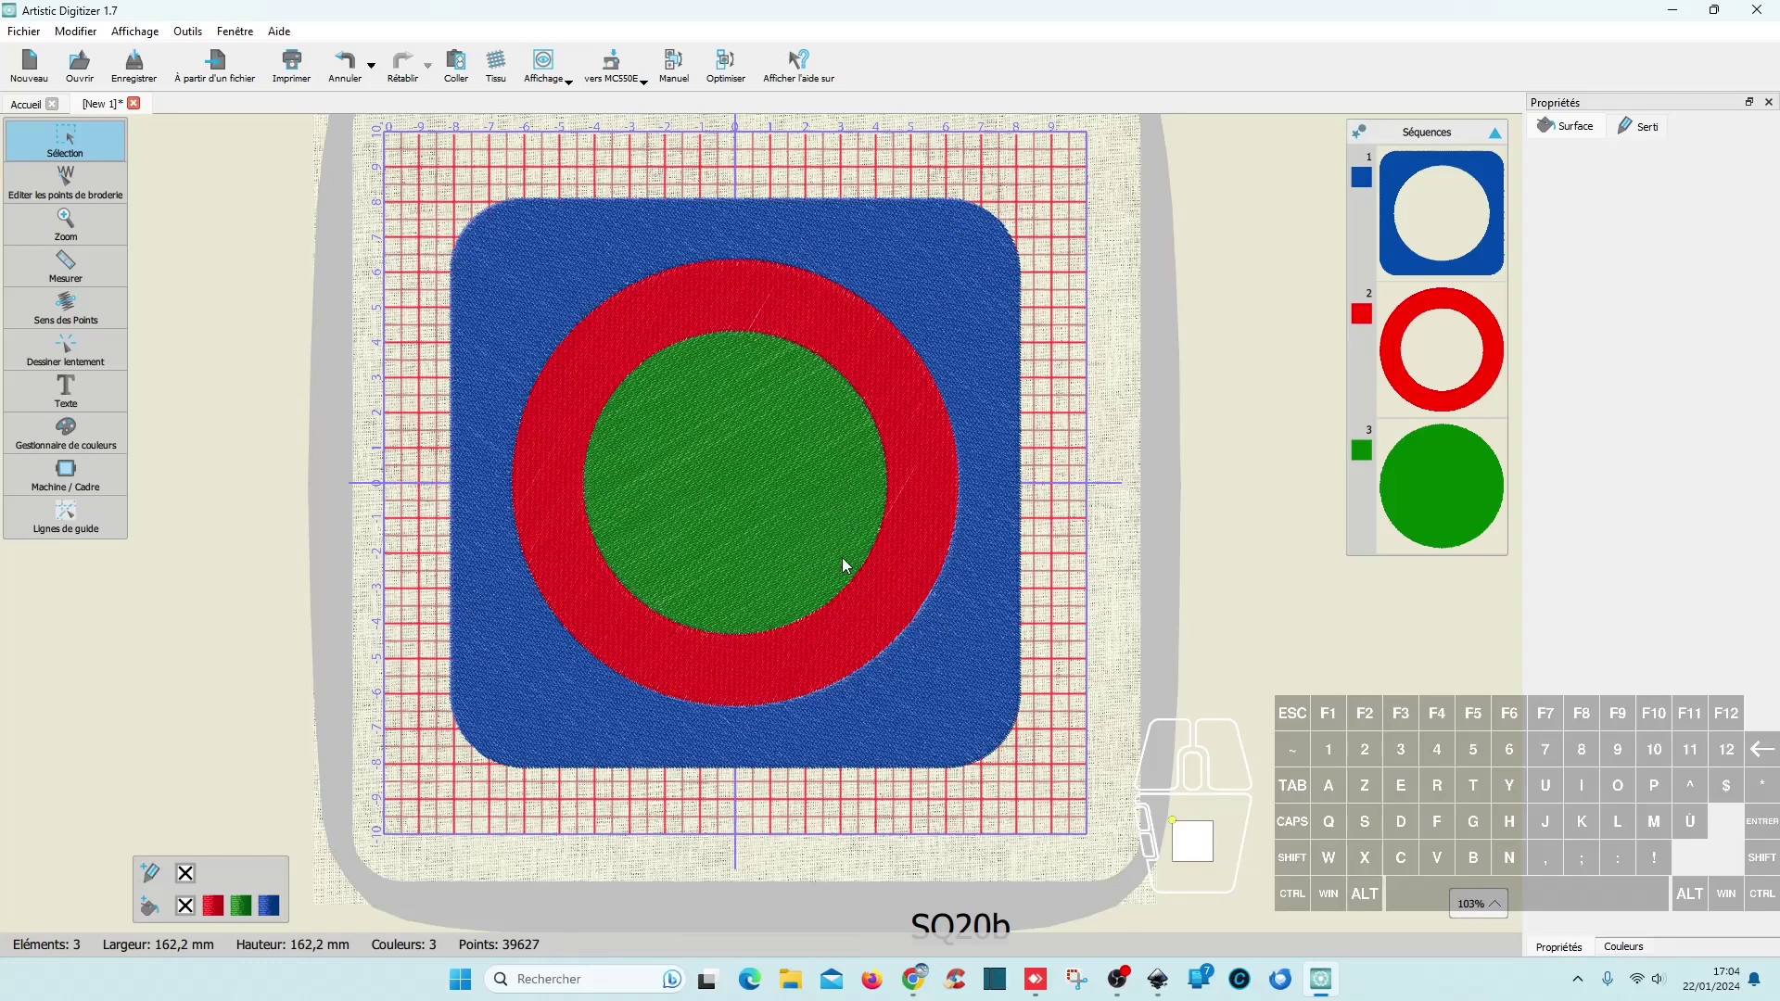
Step: Switch back to Inkscape and convert the selected square and two circles to paths
left_click(1158, 982)
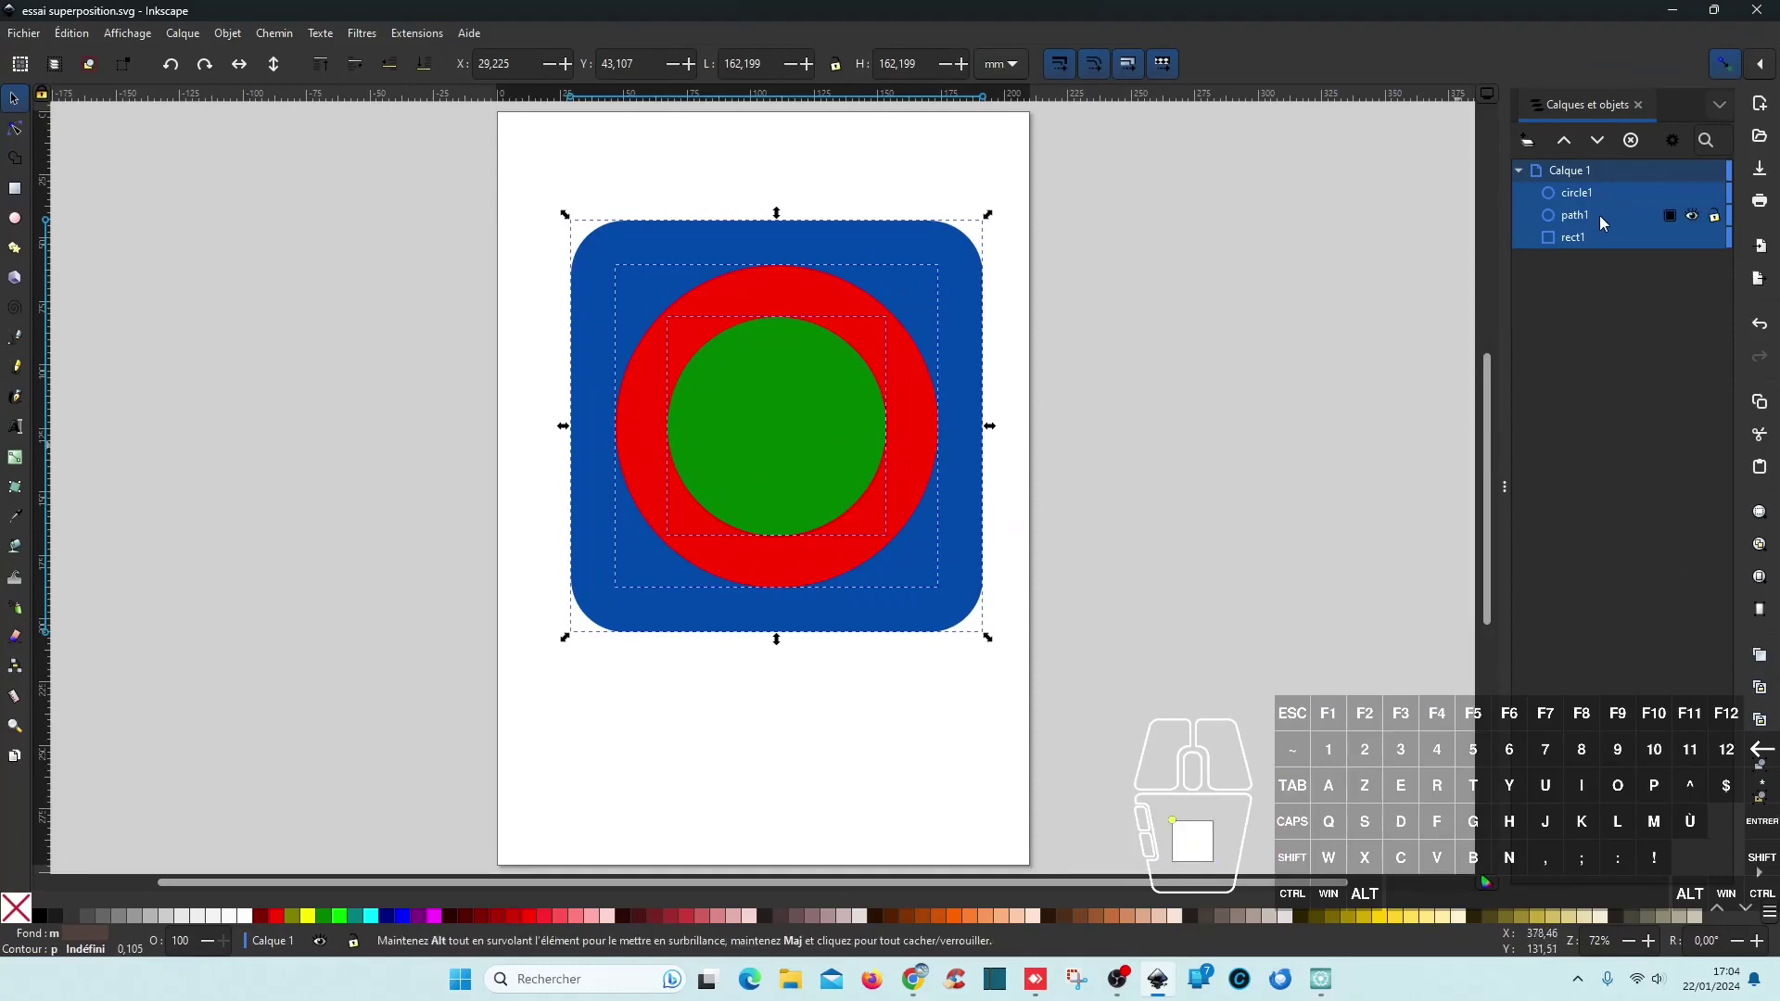
left_click(274, 33)
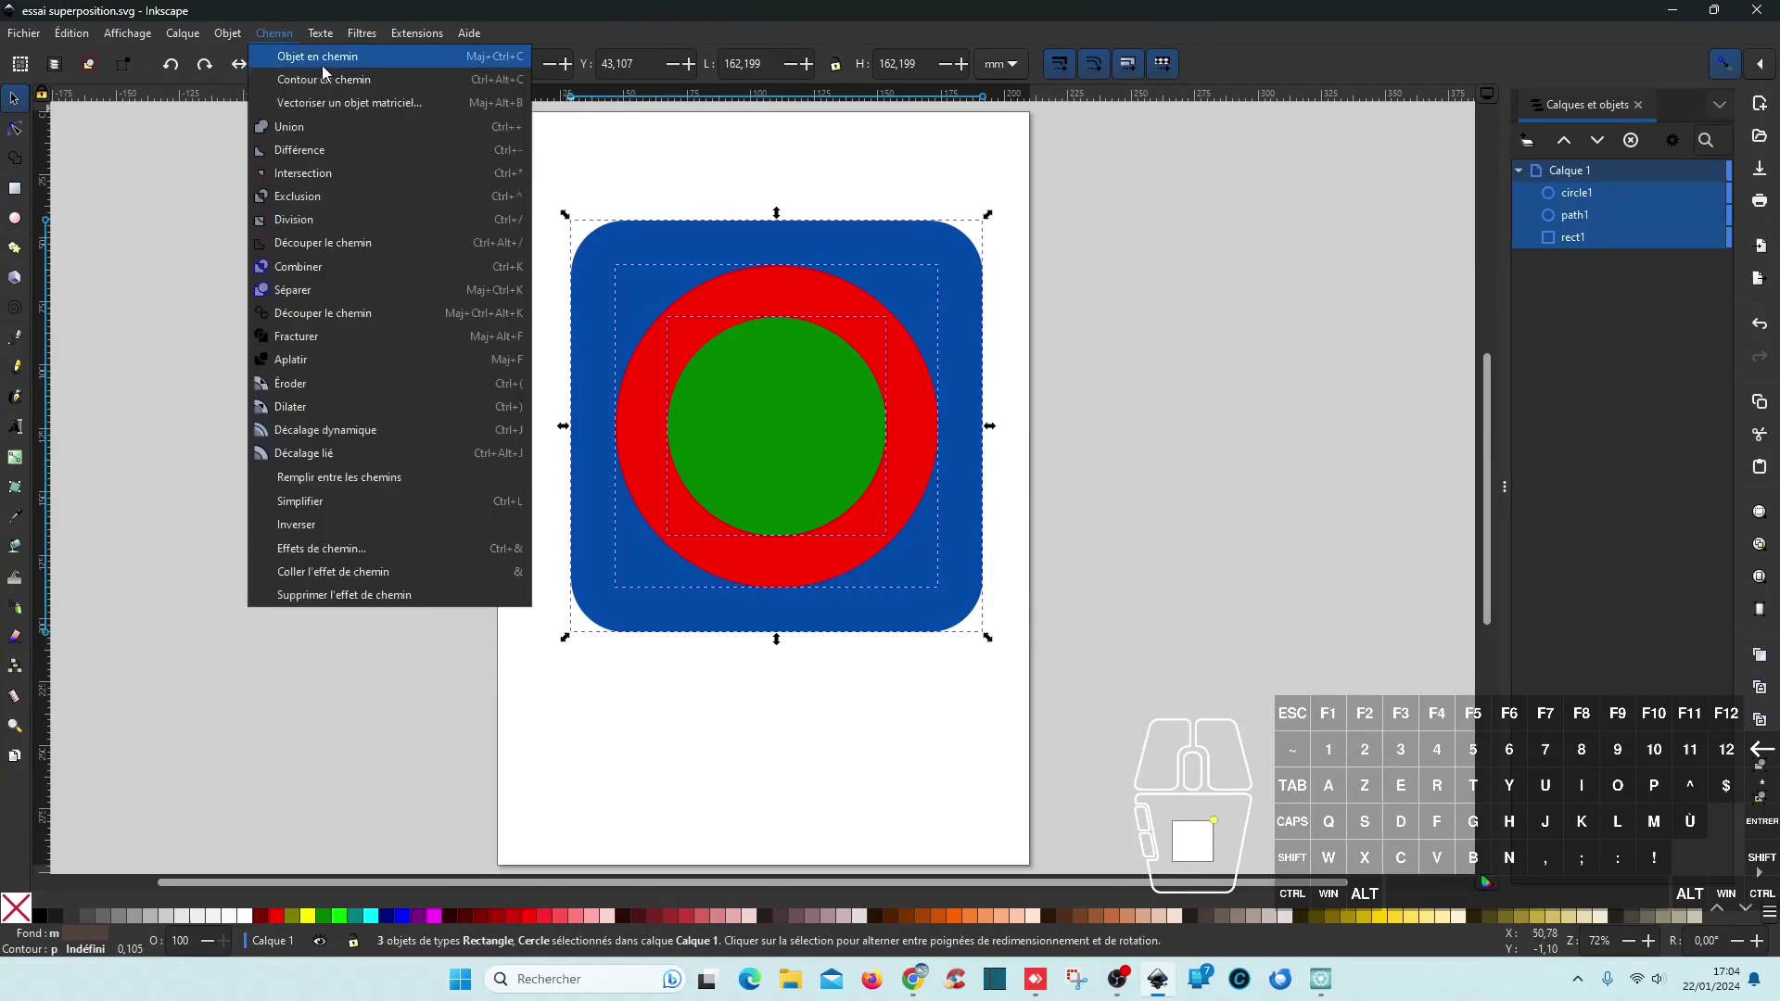
left_click(327, 58)
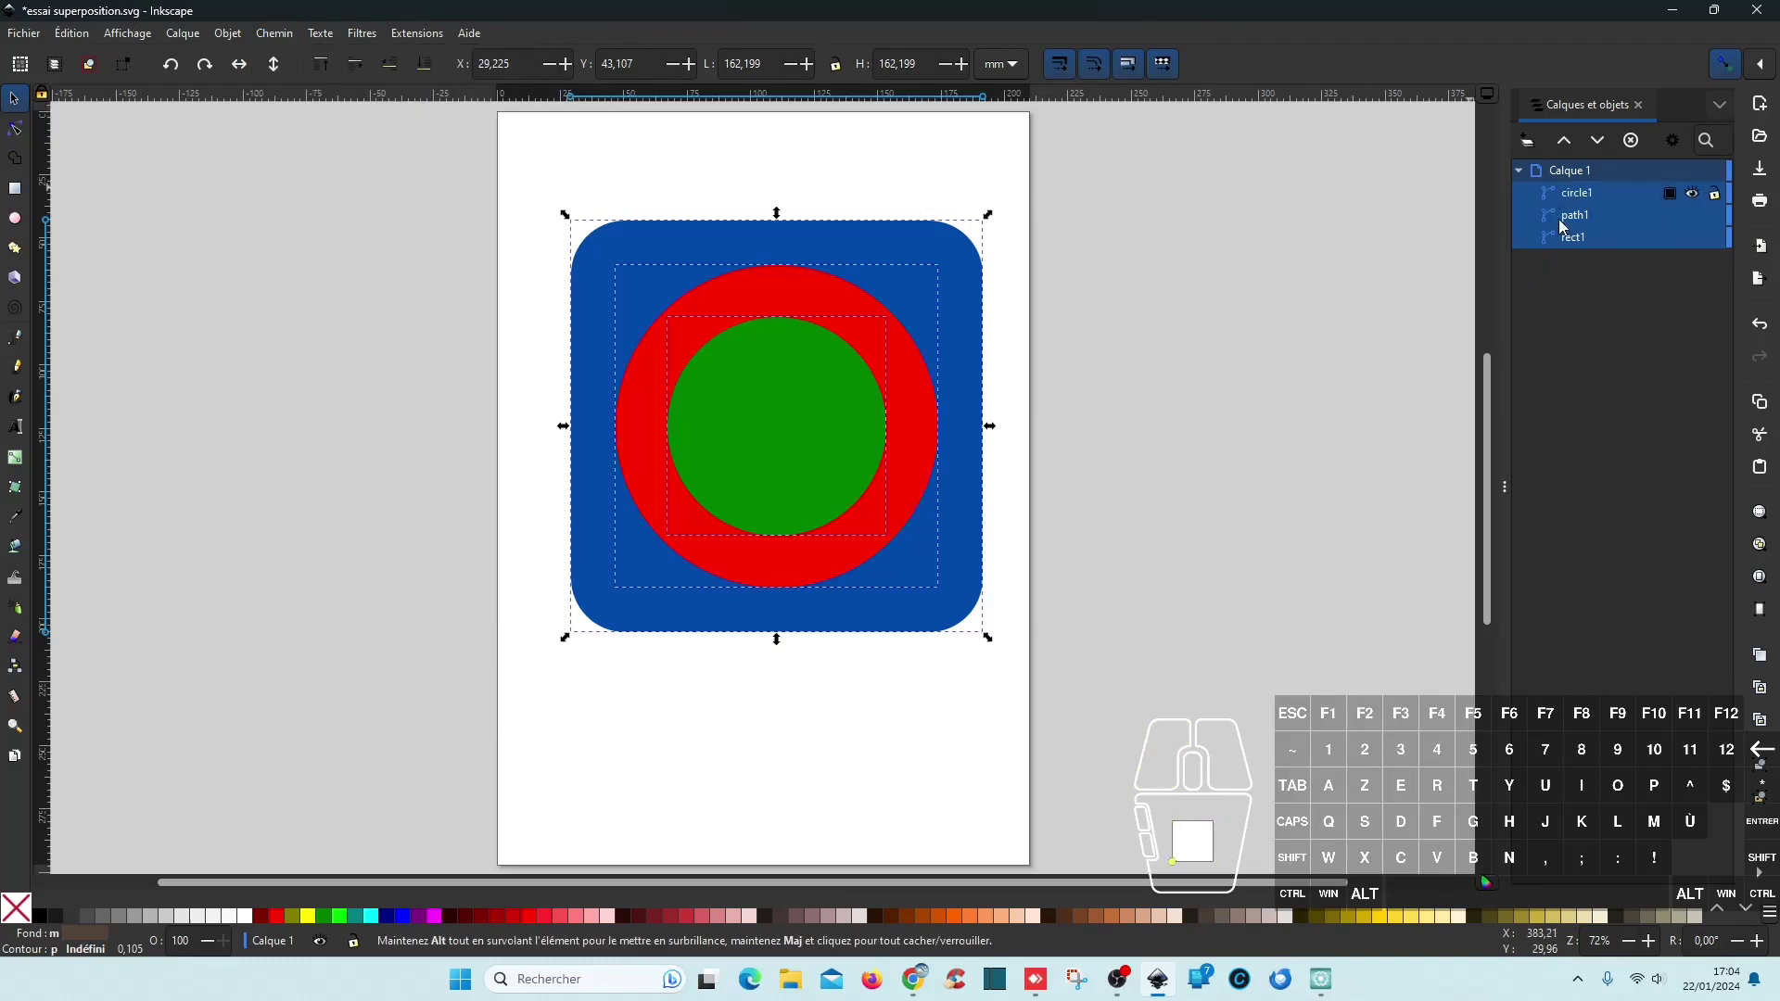
left_click(1261, 443)
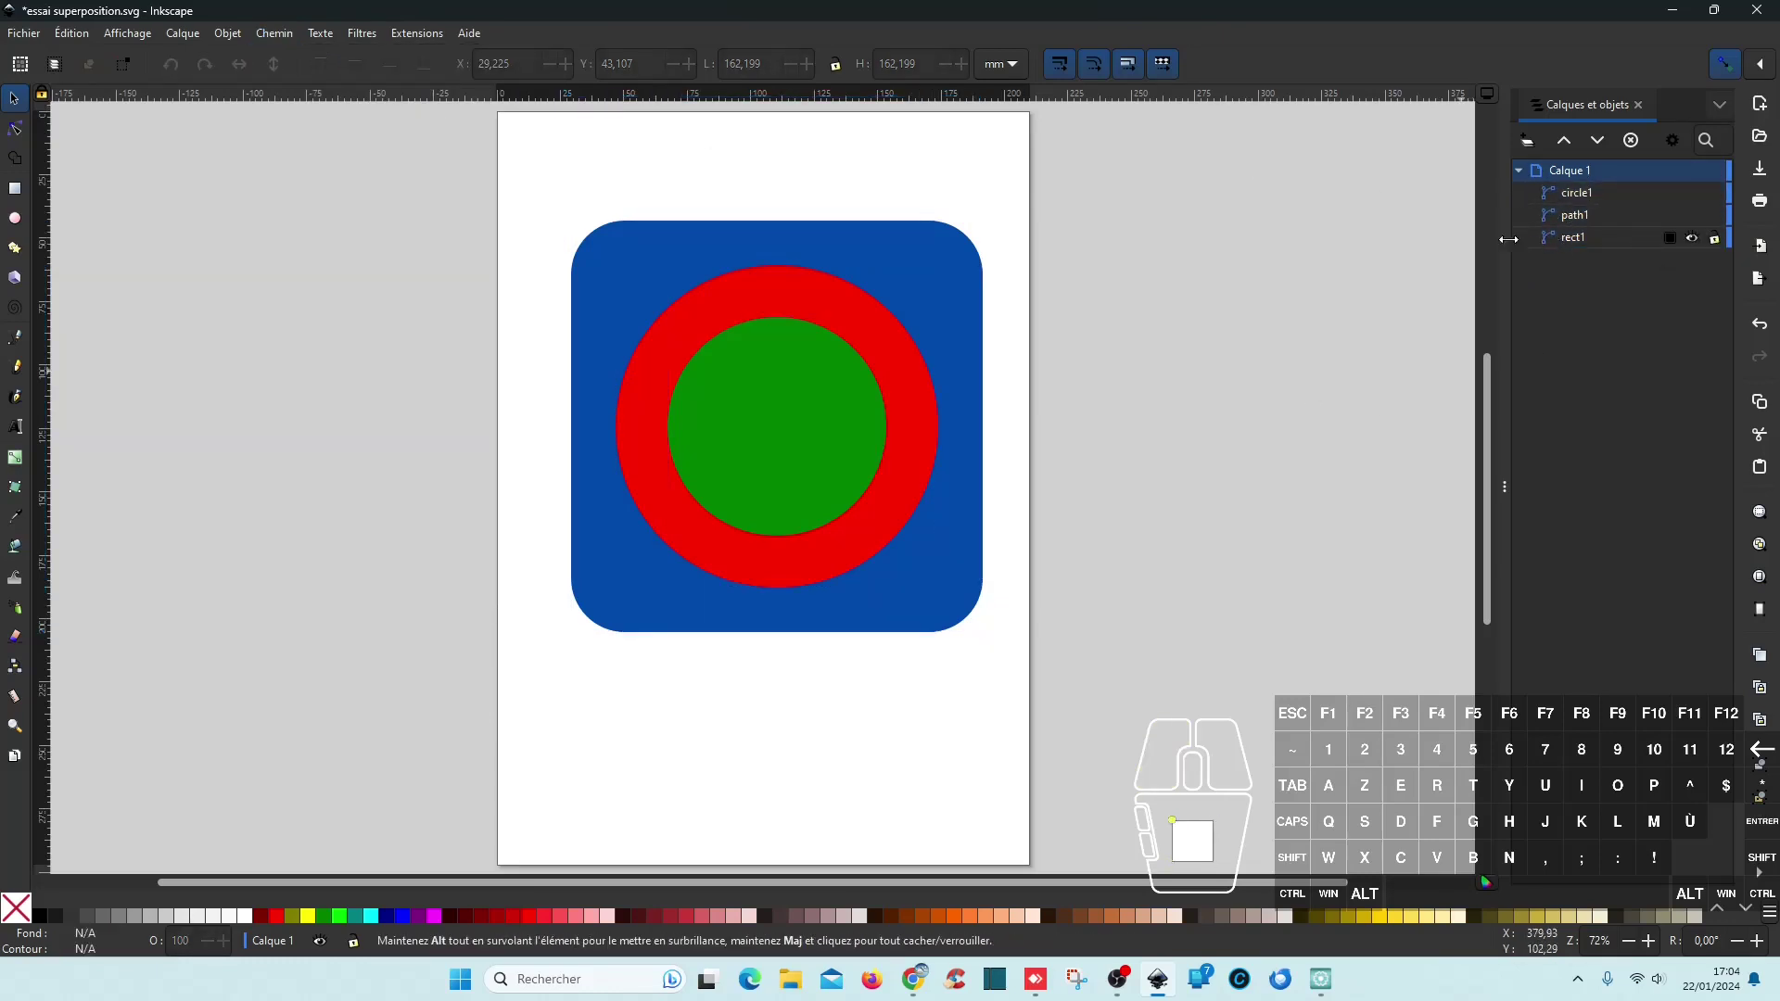
Step: Rename the square's path as bleu, the large circle's as rouge and the small circle's as vert
key("ctrl")
left_click(1576, 240)
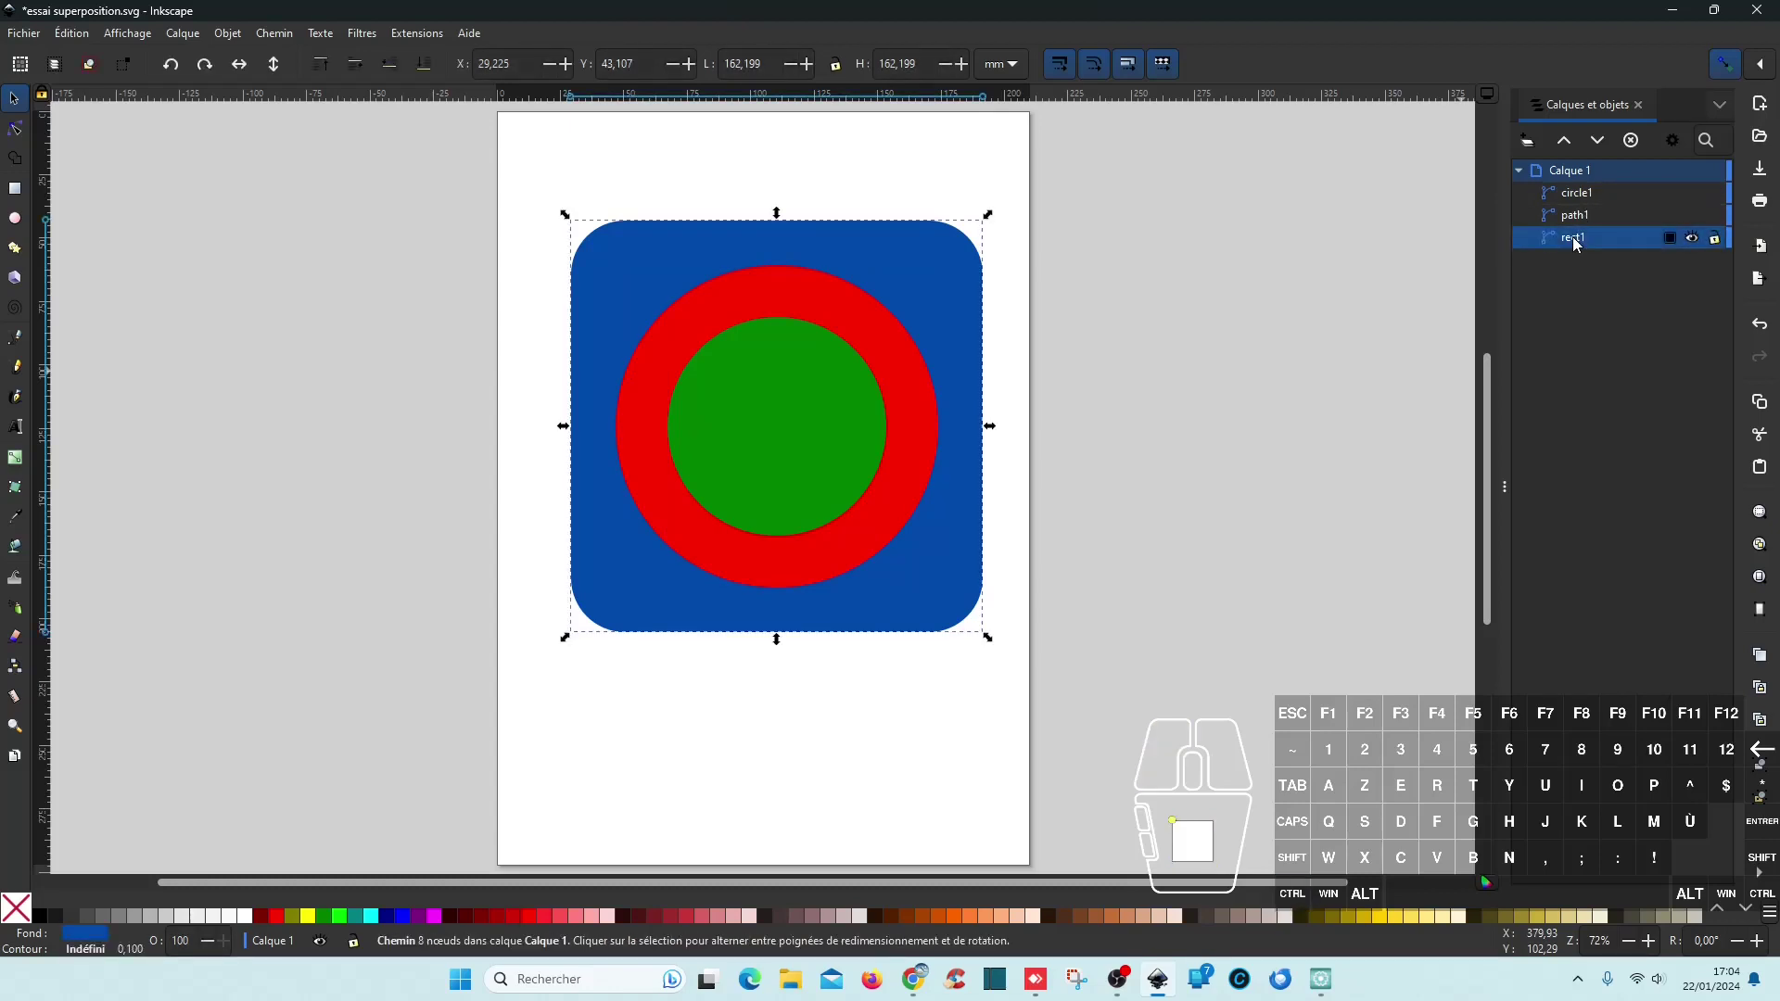
left_click(1576, 239)
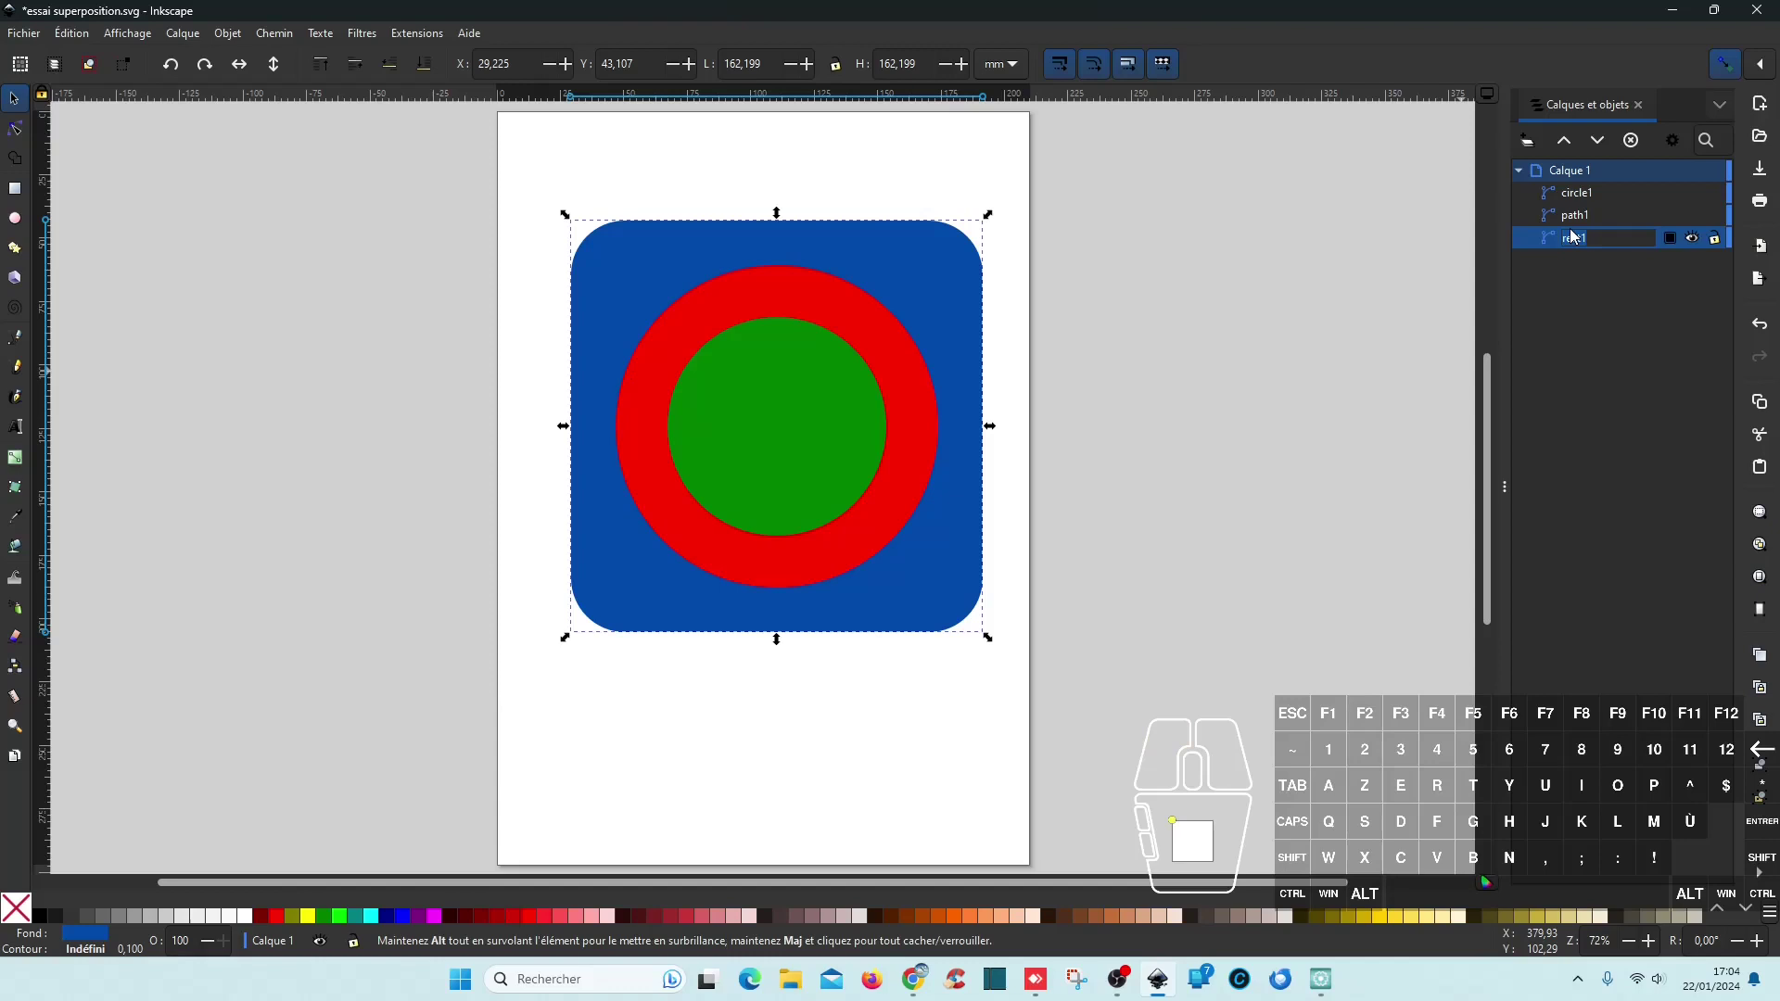
type("be")
key("Return")
left_click(1582, 220)
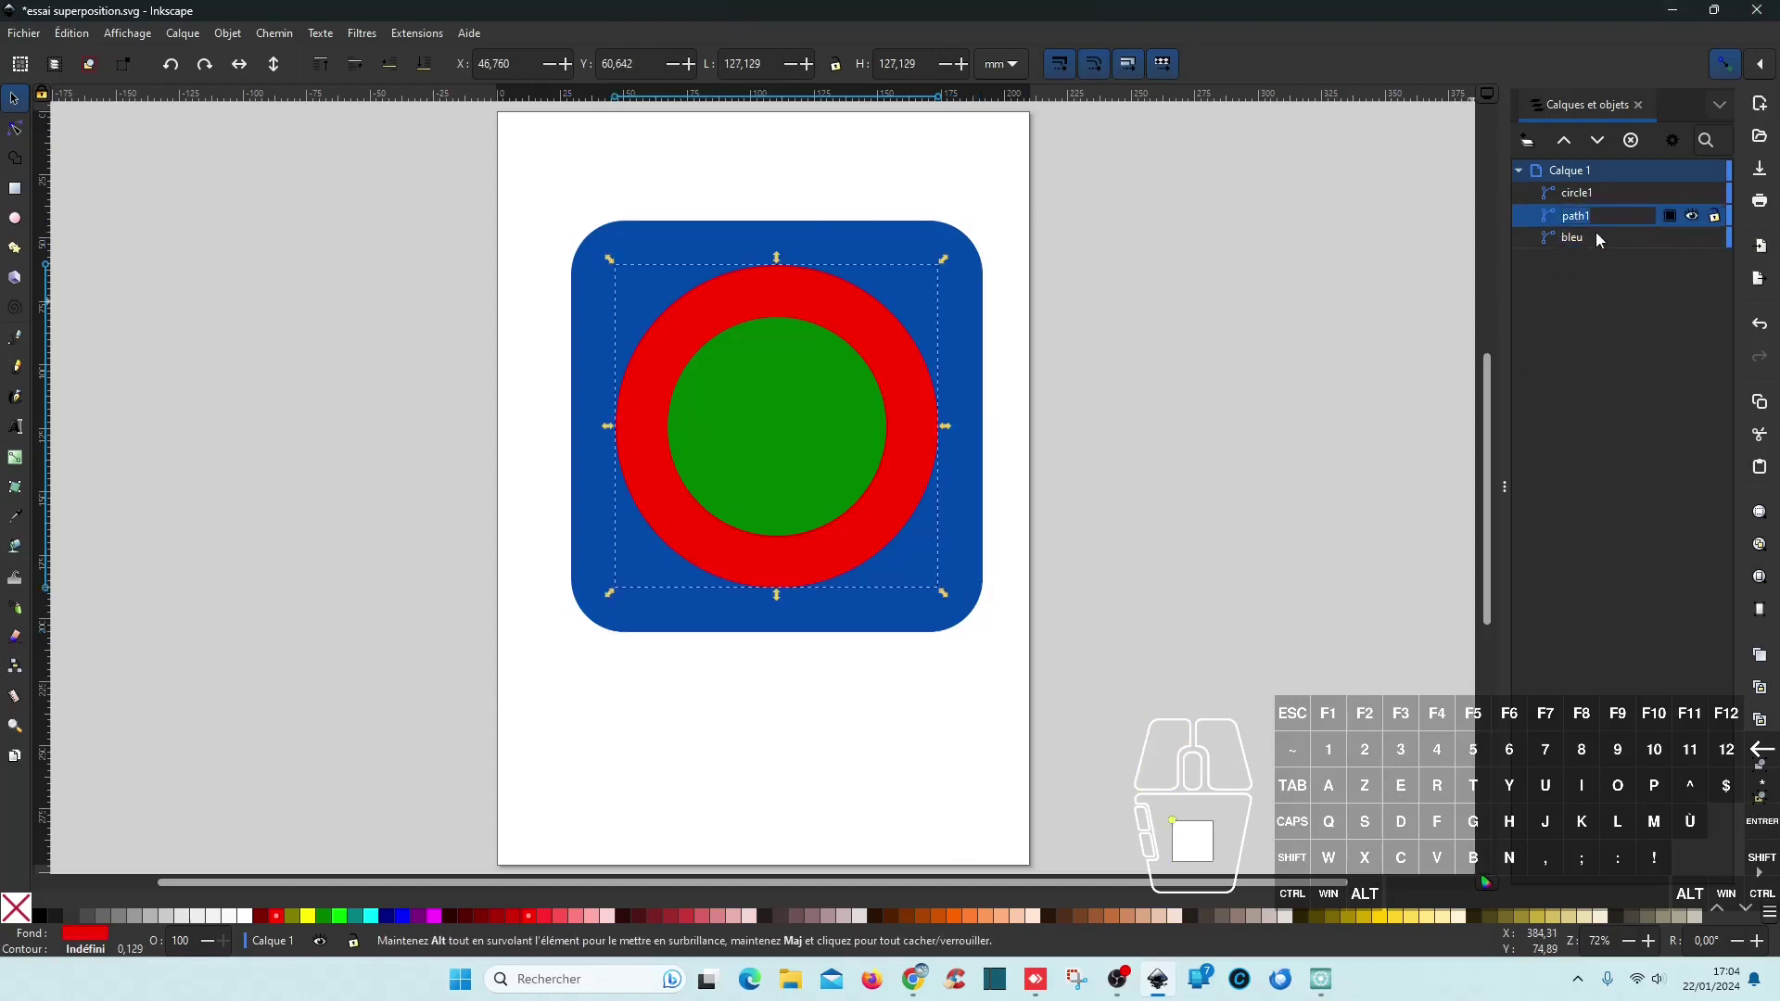
type("rouge")
key("Return")
left_click(1576, 193)
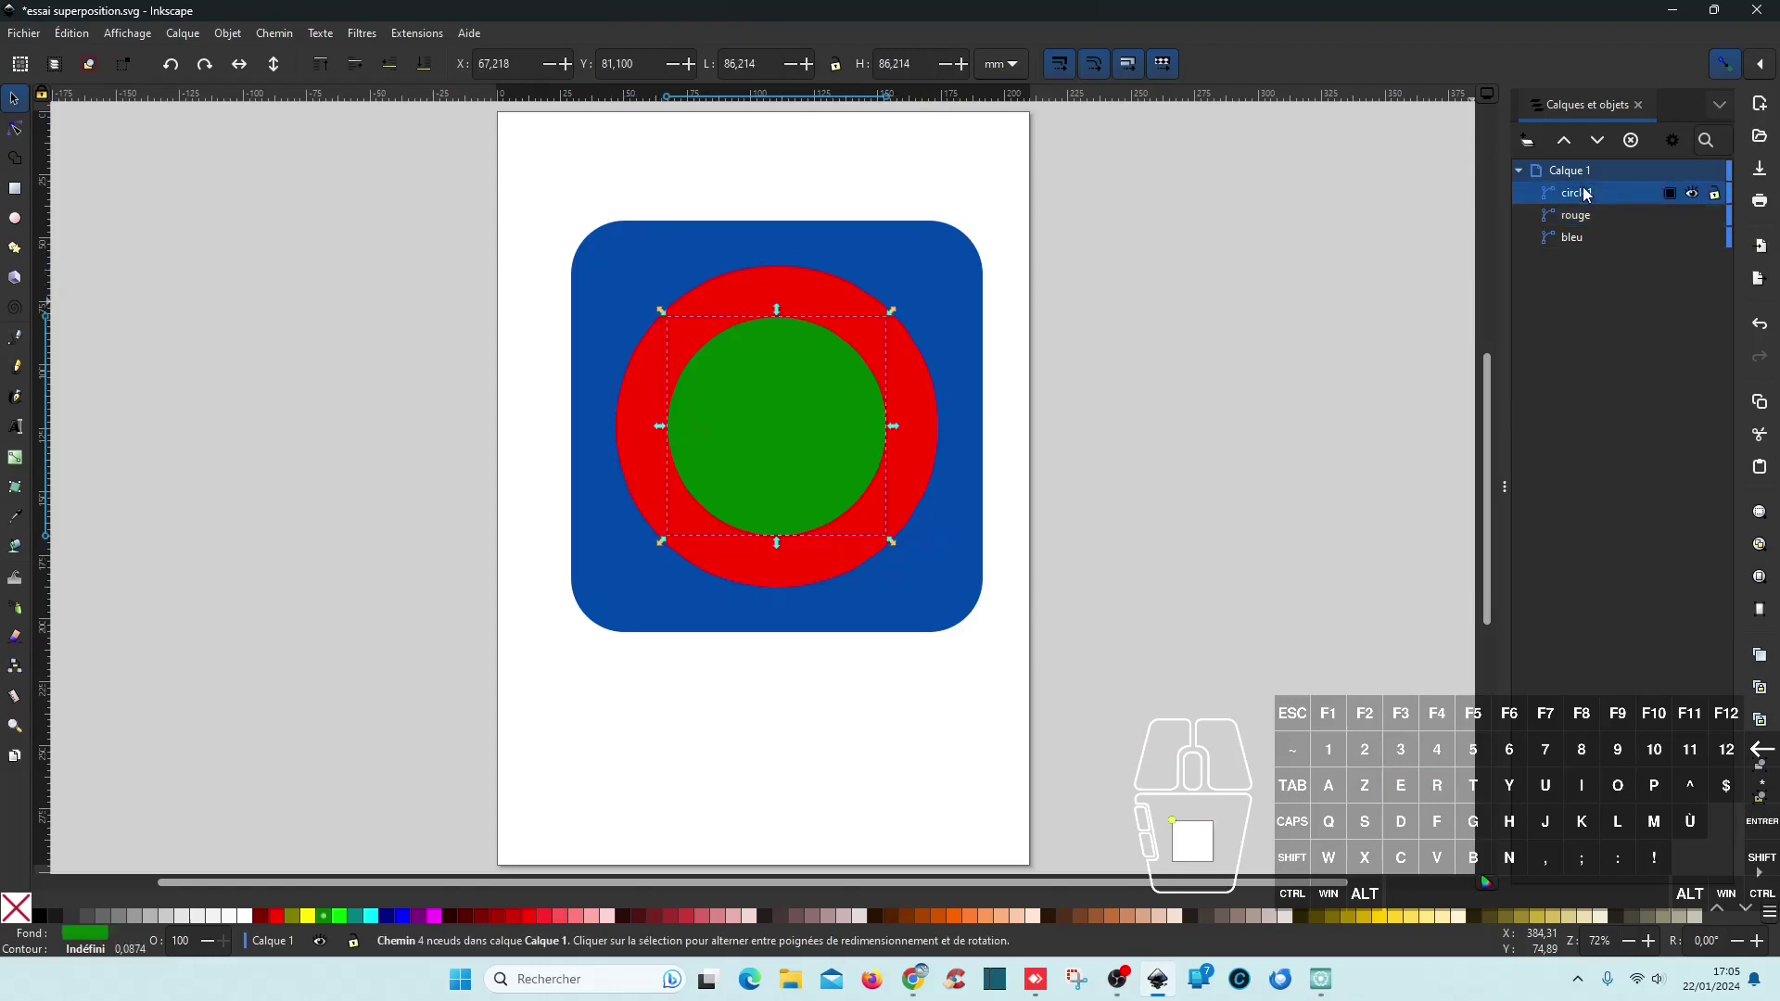
type("vert")
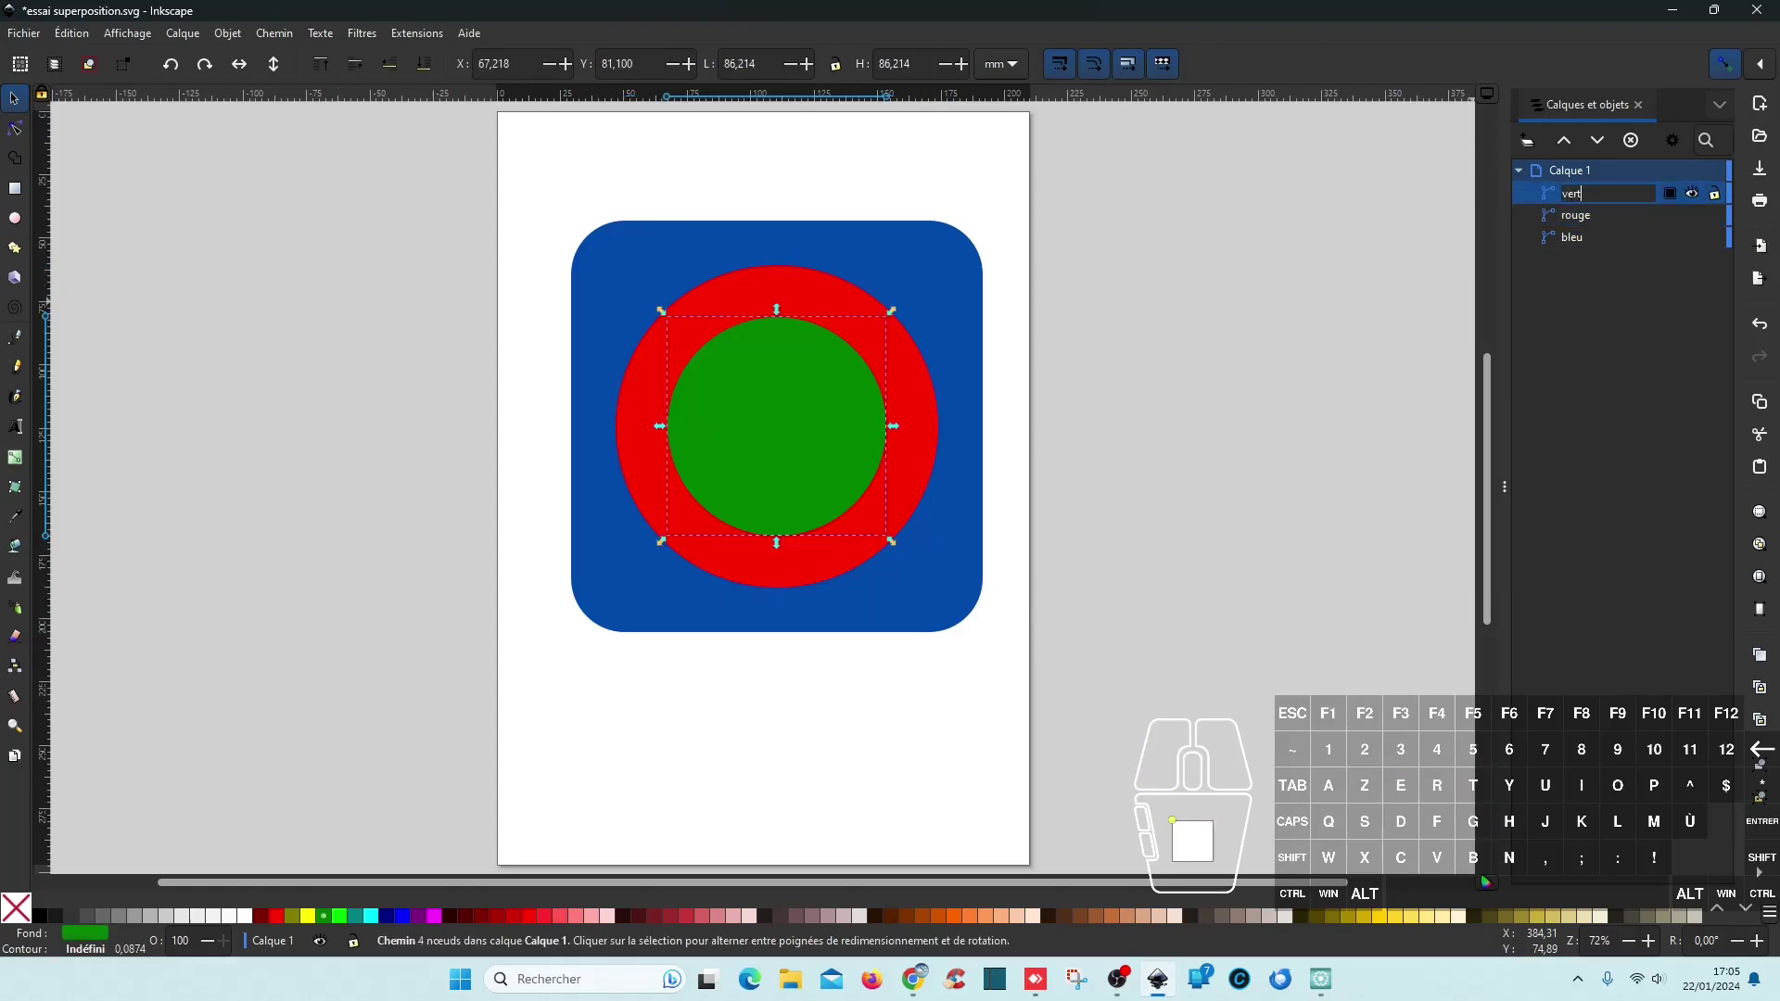
key("Return")
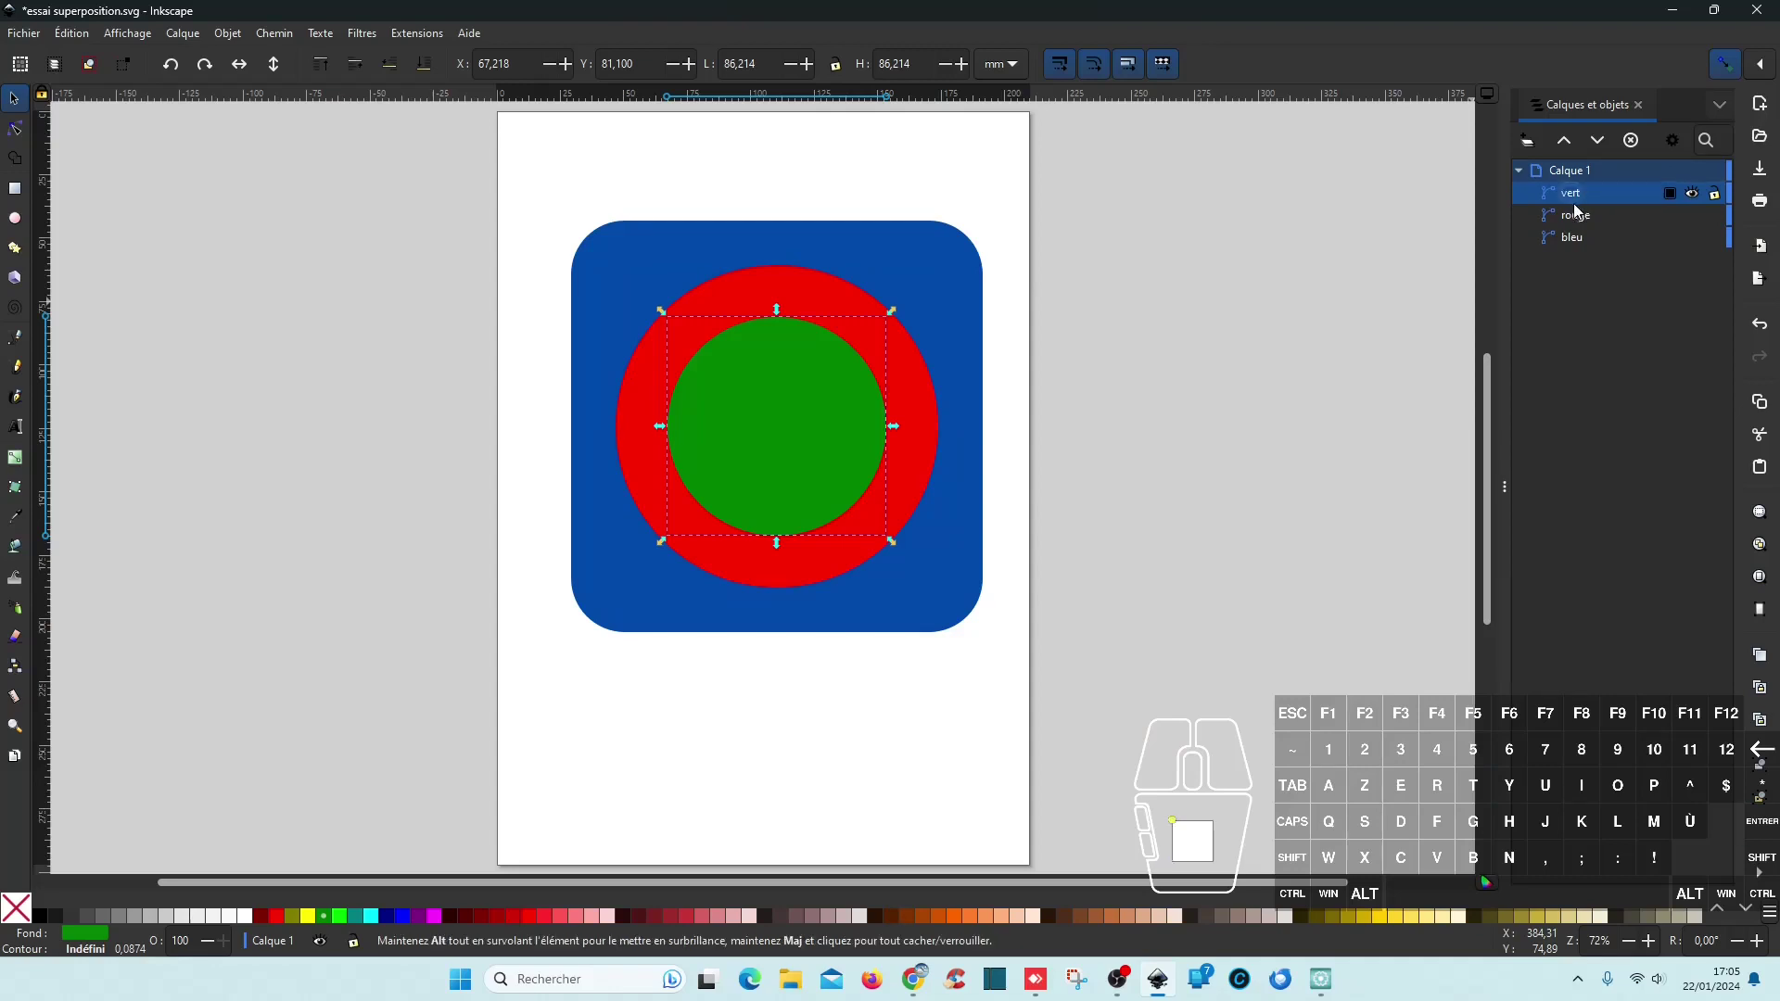
Step: Duplicate the rouge circle and subtract the copy from the bleu square with the Difference operation
left_click(1586, 221)
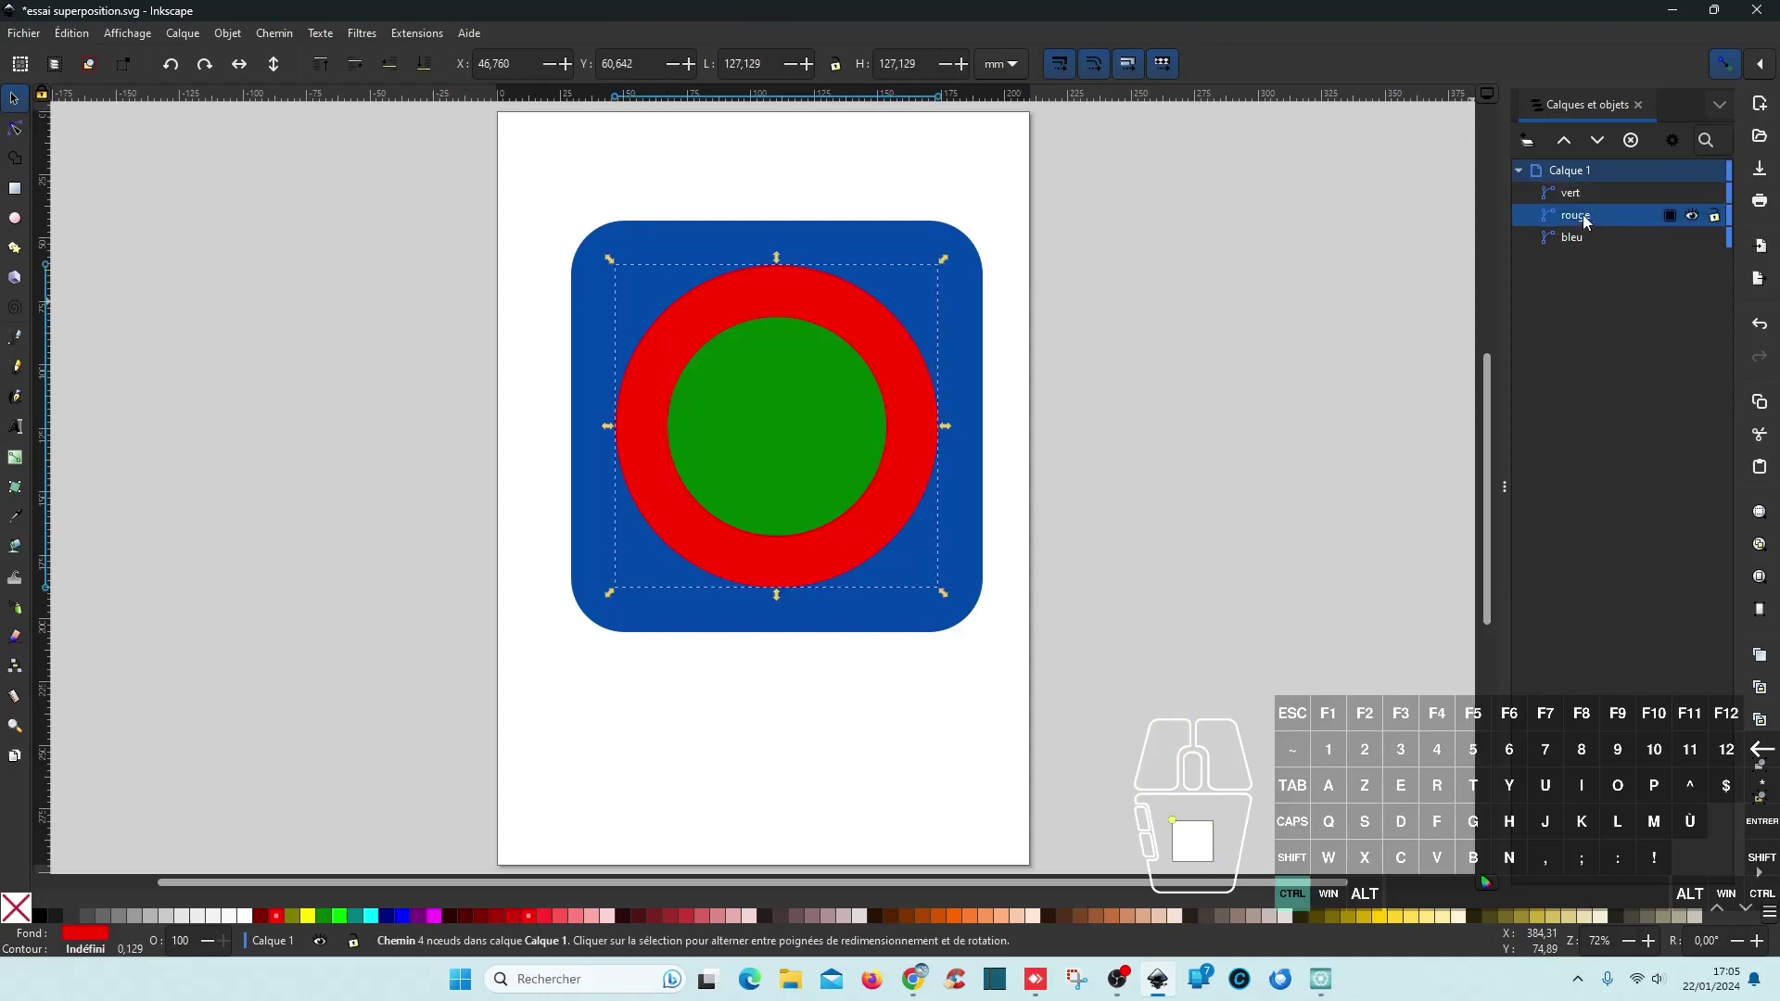
key("ctrl+d")
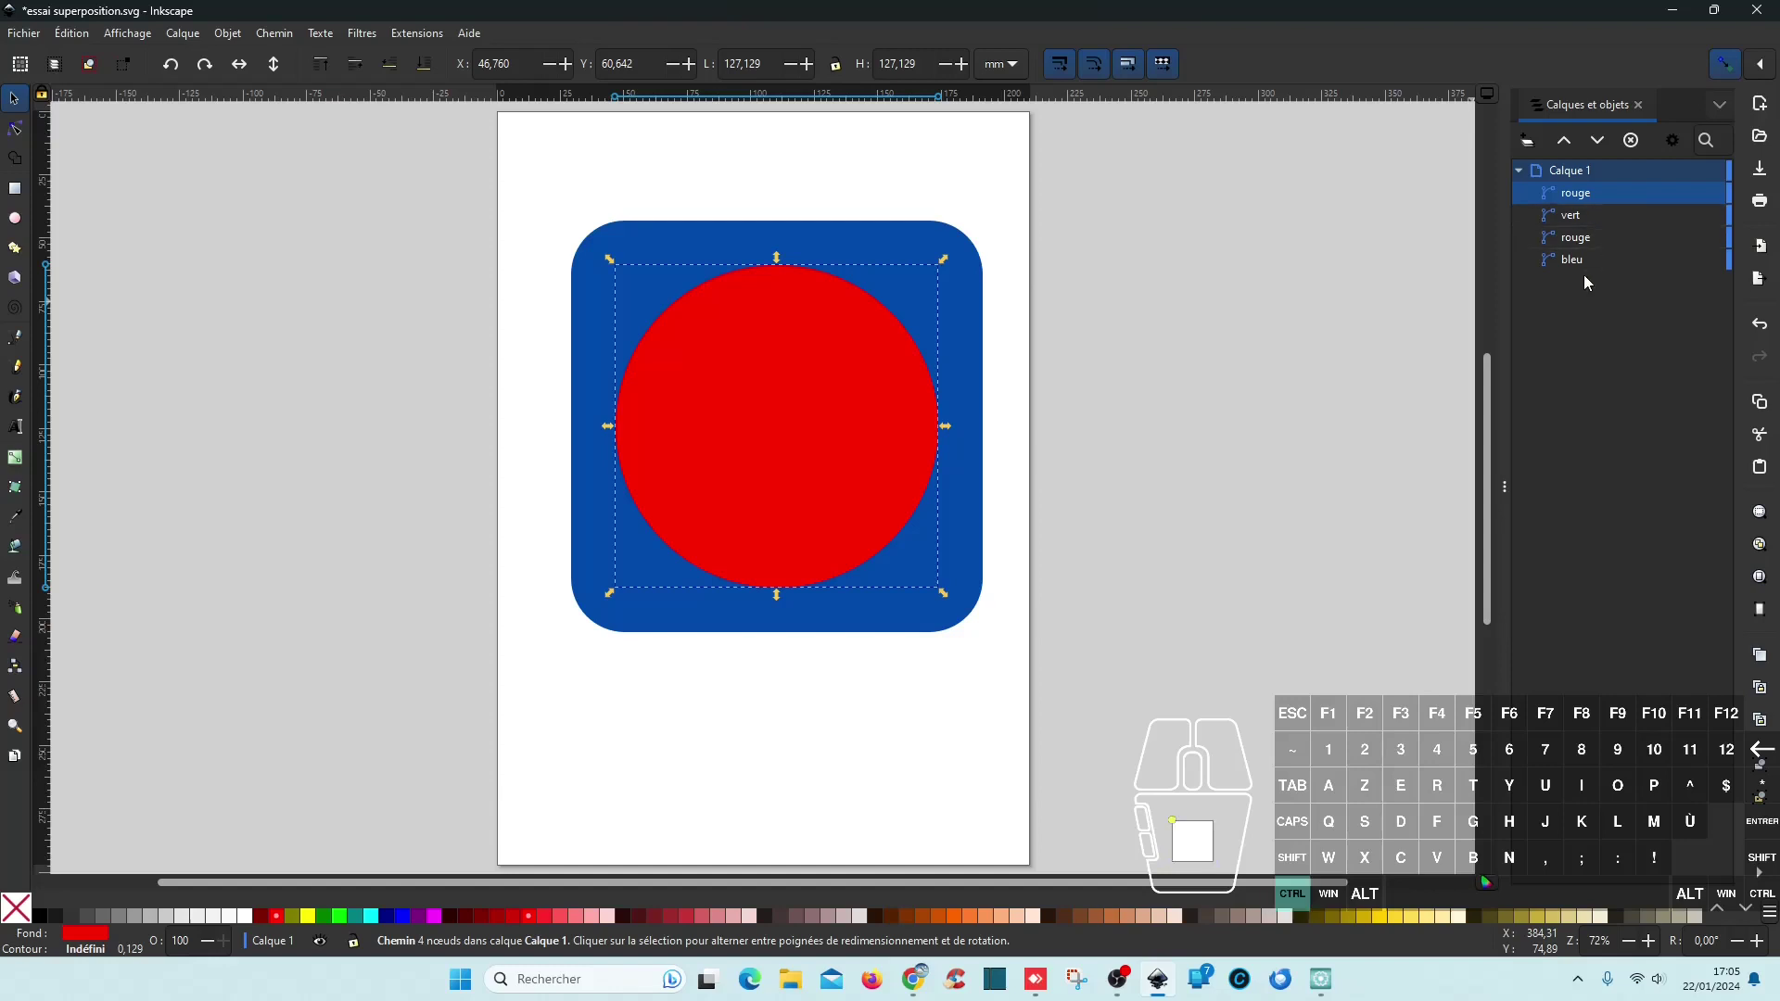
left_click(1583, 262, "ctrl")
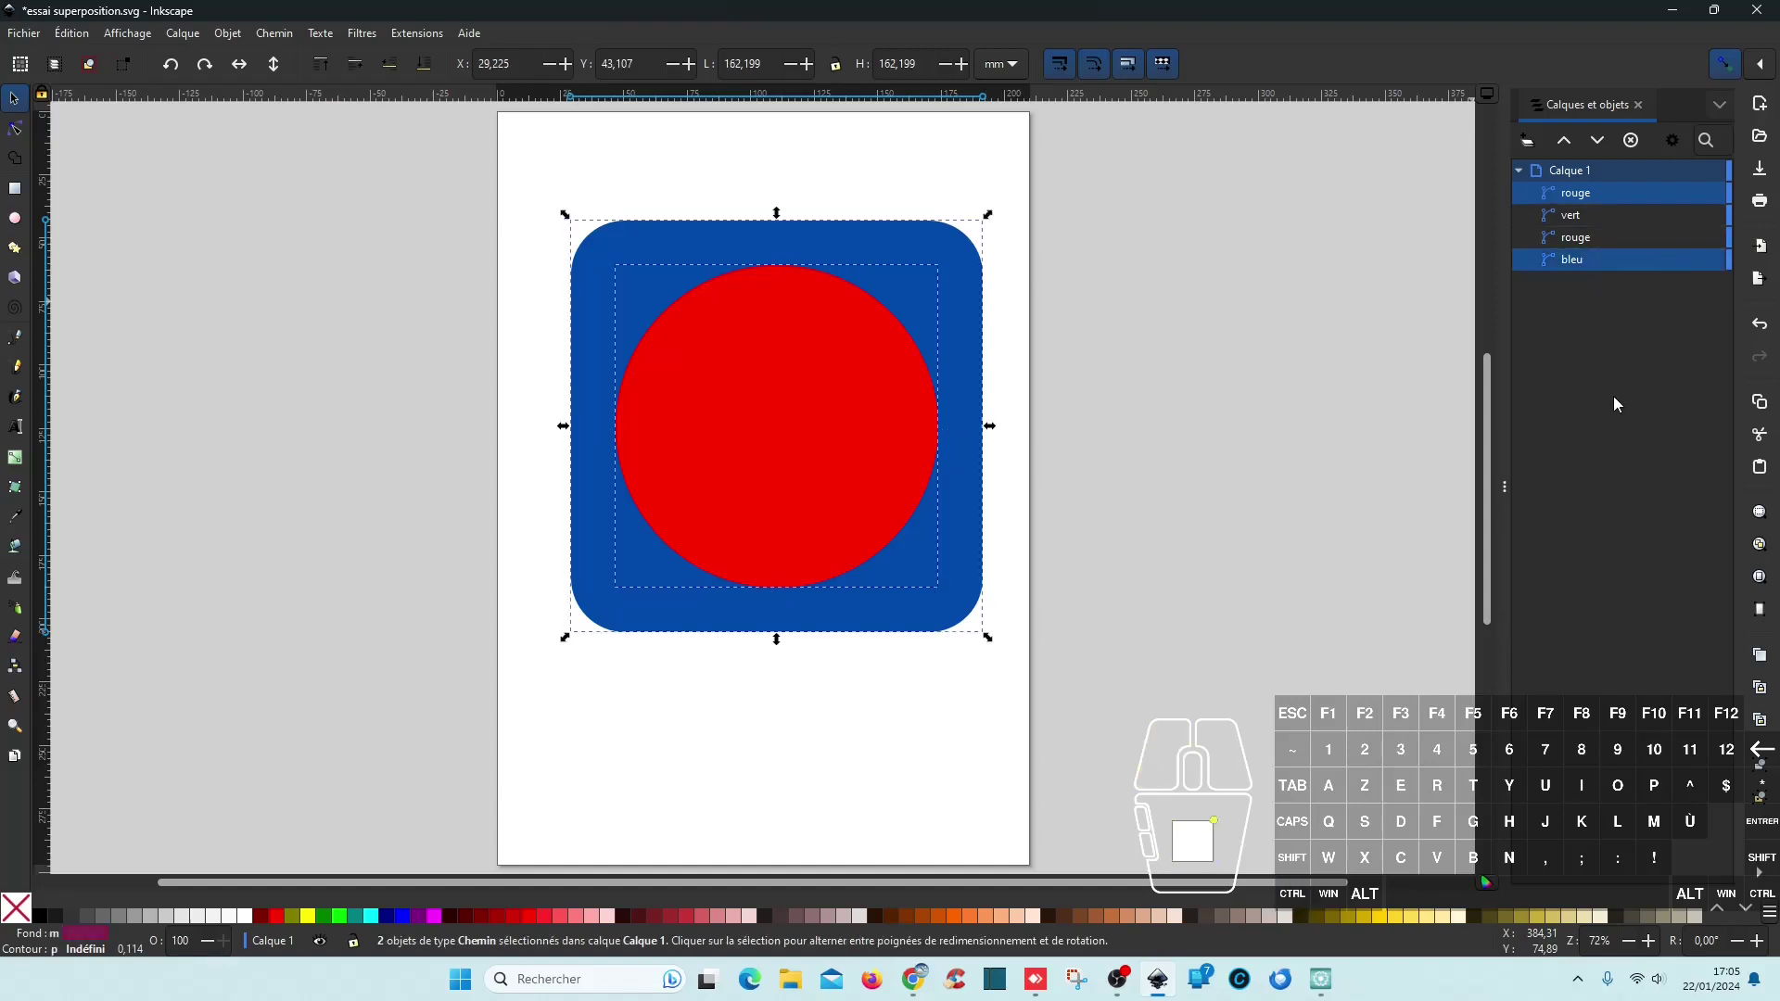
left_click(276, 34)
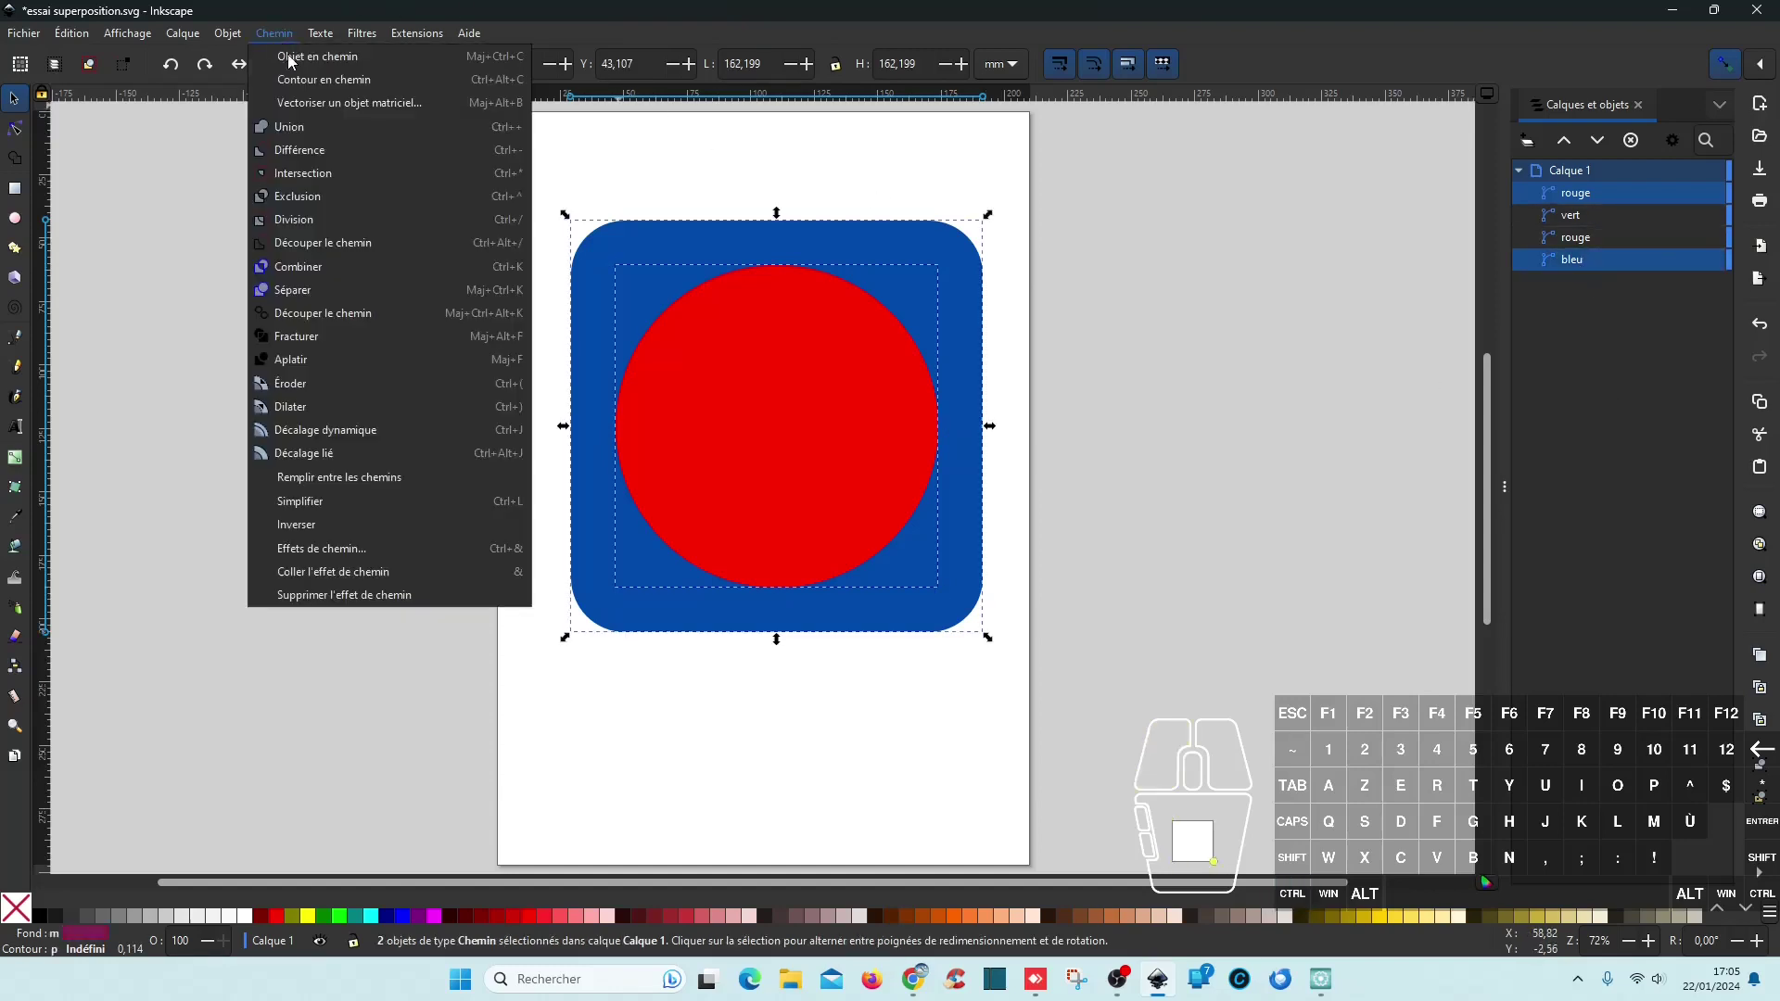
left_click(323, 153)
Step: Duplicate the vert circle and subtract the copy from the rouge circle with the Difference operation
left_click(1591, 198)
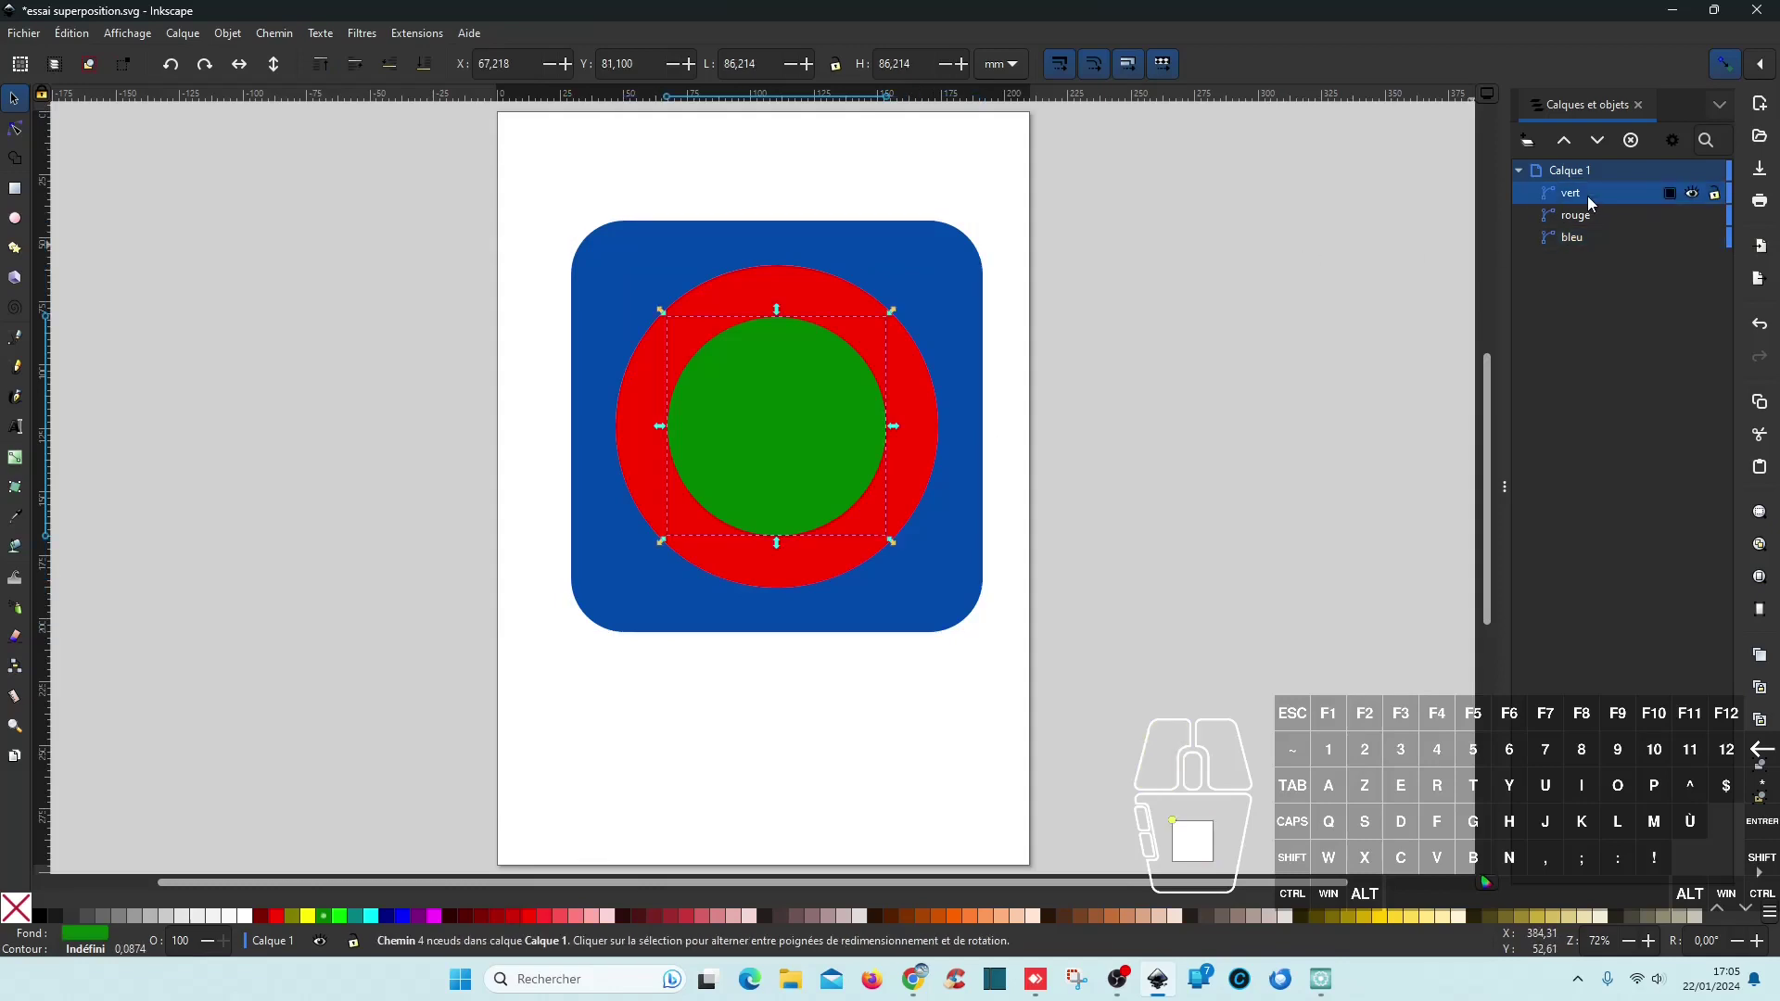
key("ctrl")
key("ctrl+d")
left_click(1572, 239, "ctrl")
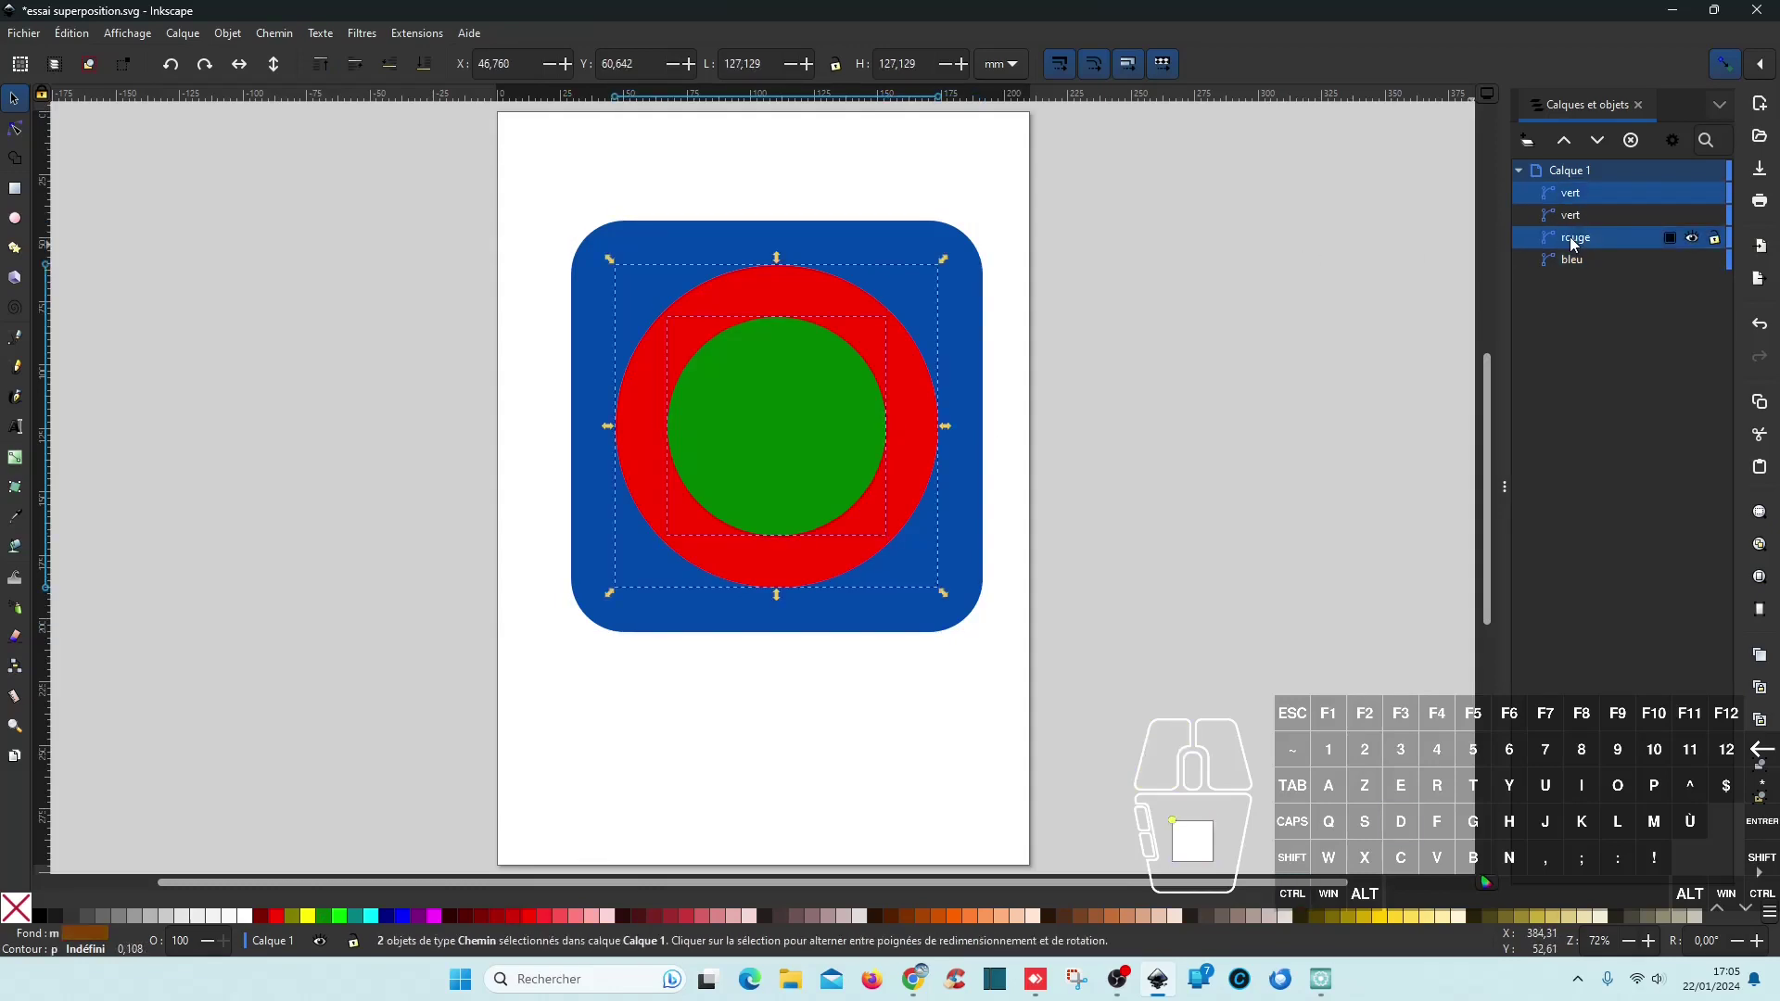
key("ctrl")
key("ctrl+minus")
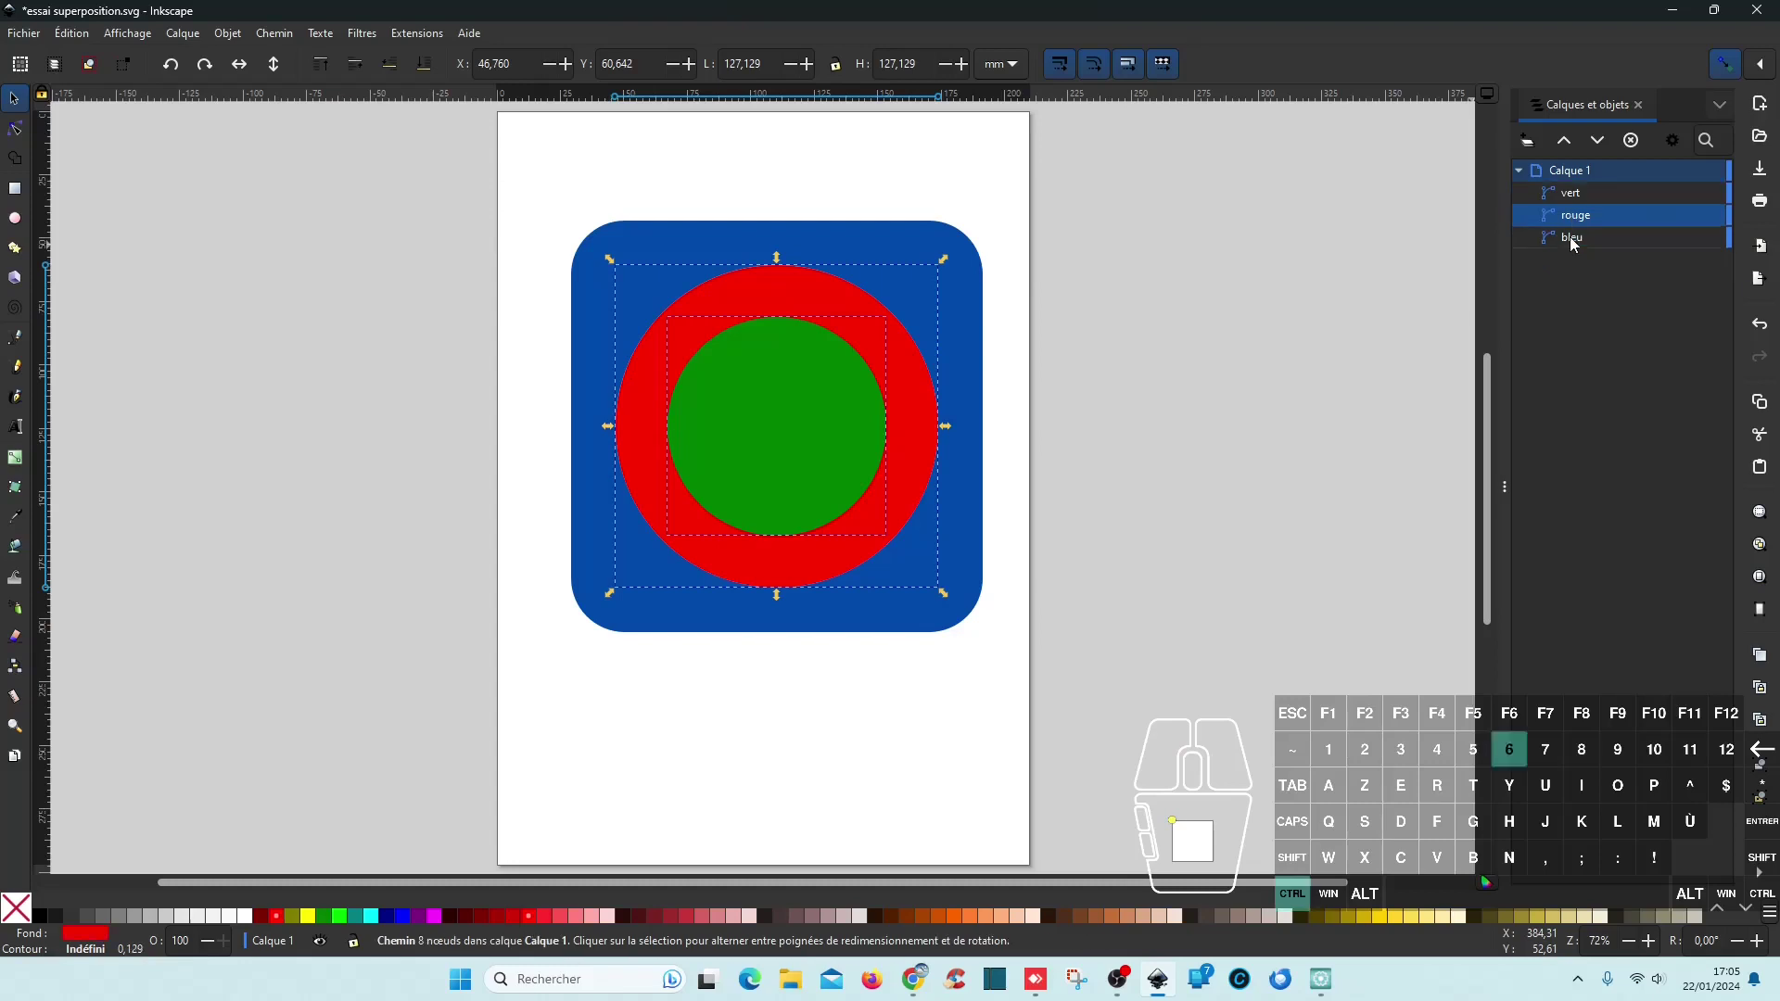
Step: Hide and show the vert and rouge shapes to check the cut-outs, and save the changes to the SVG
left_click(1696, 171)
left_click(1693, 173)
left_click(1692, 194)
left_click(1693, 215)
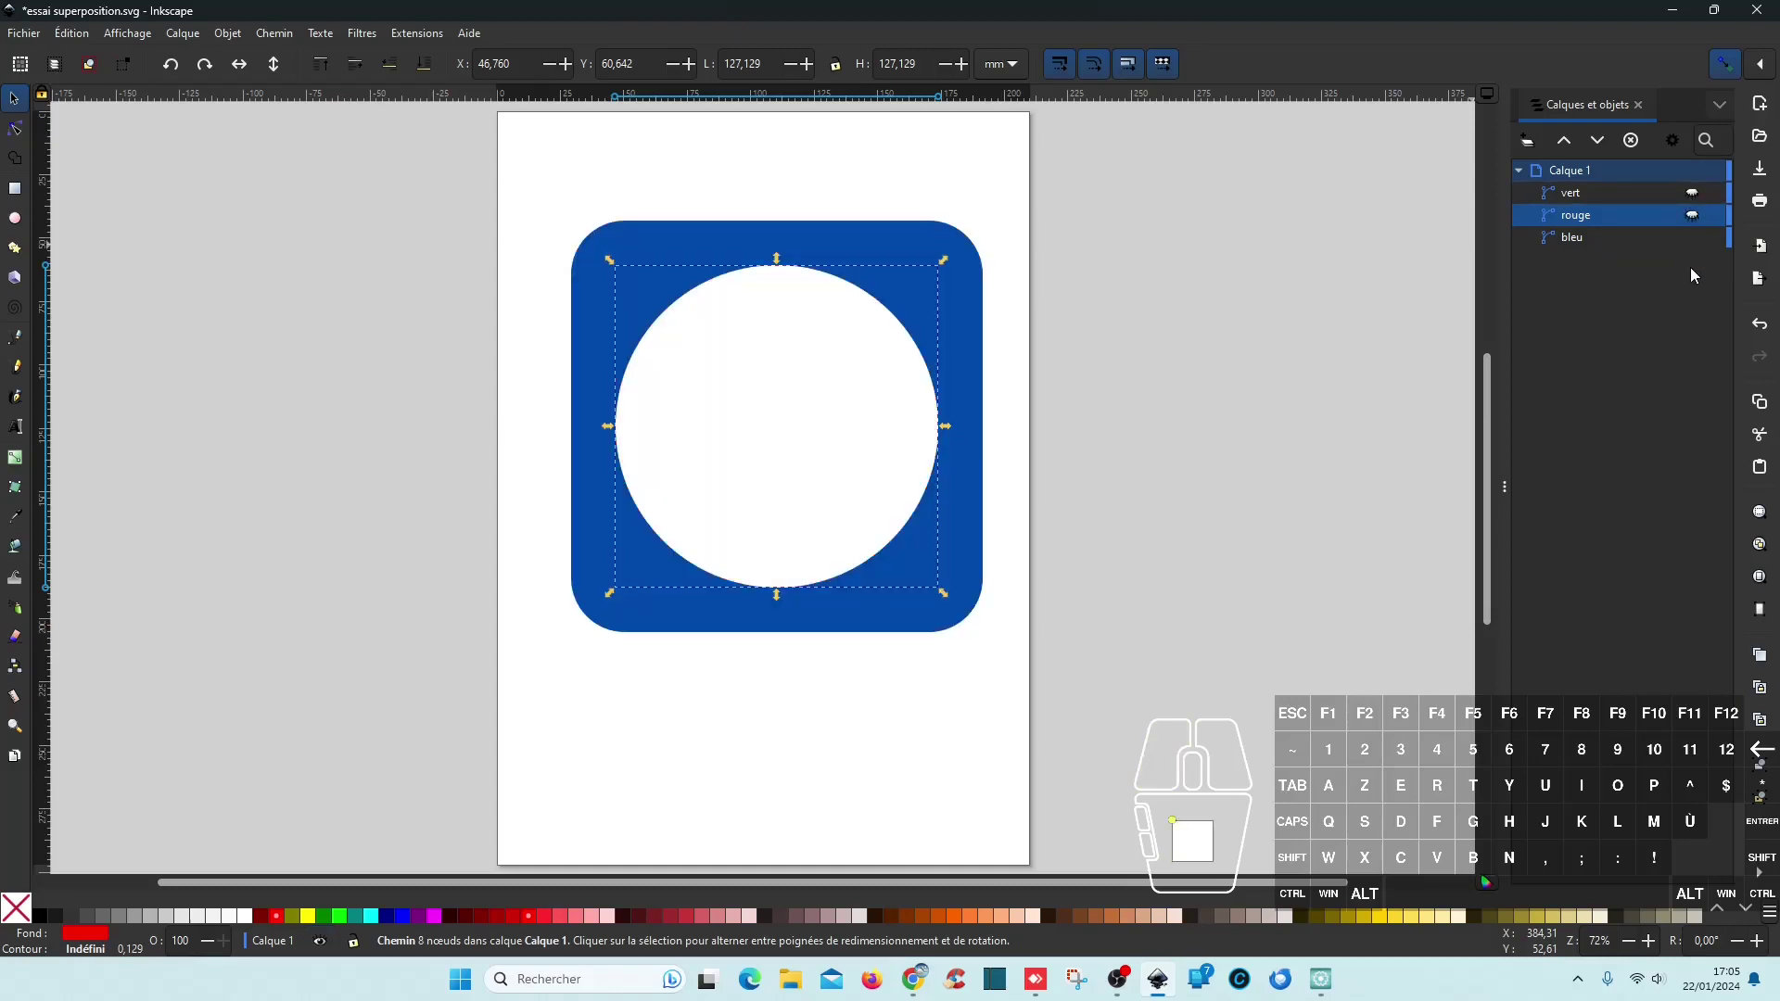
left_click(1693, 215)
left_click(1692, 193)
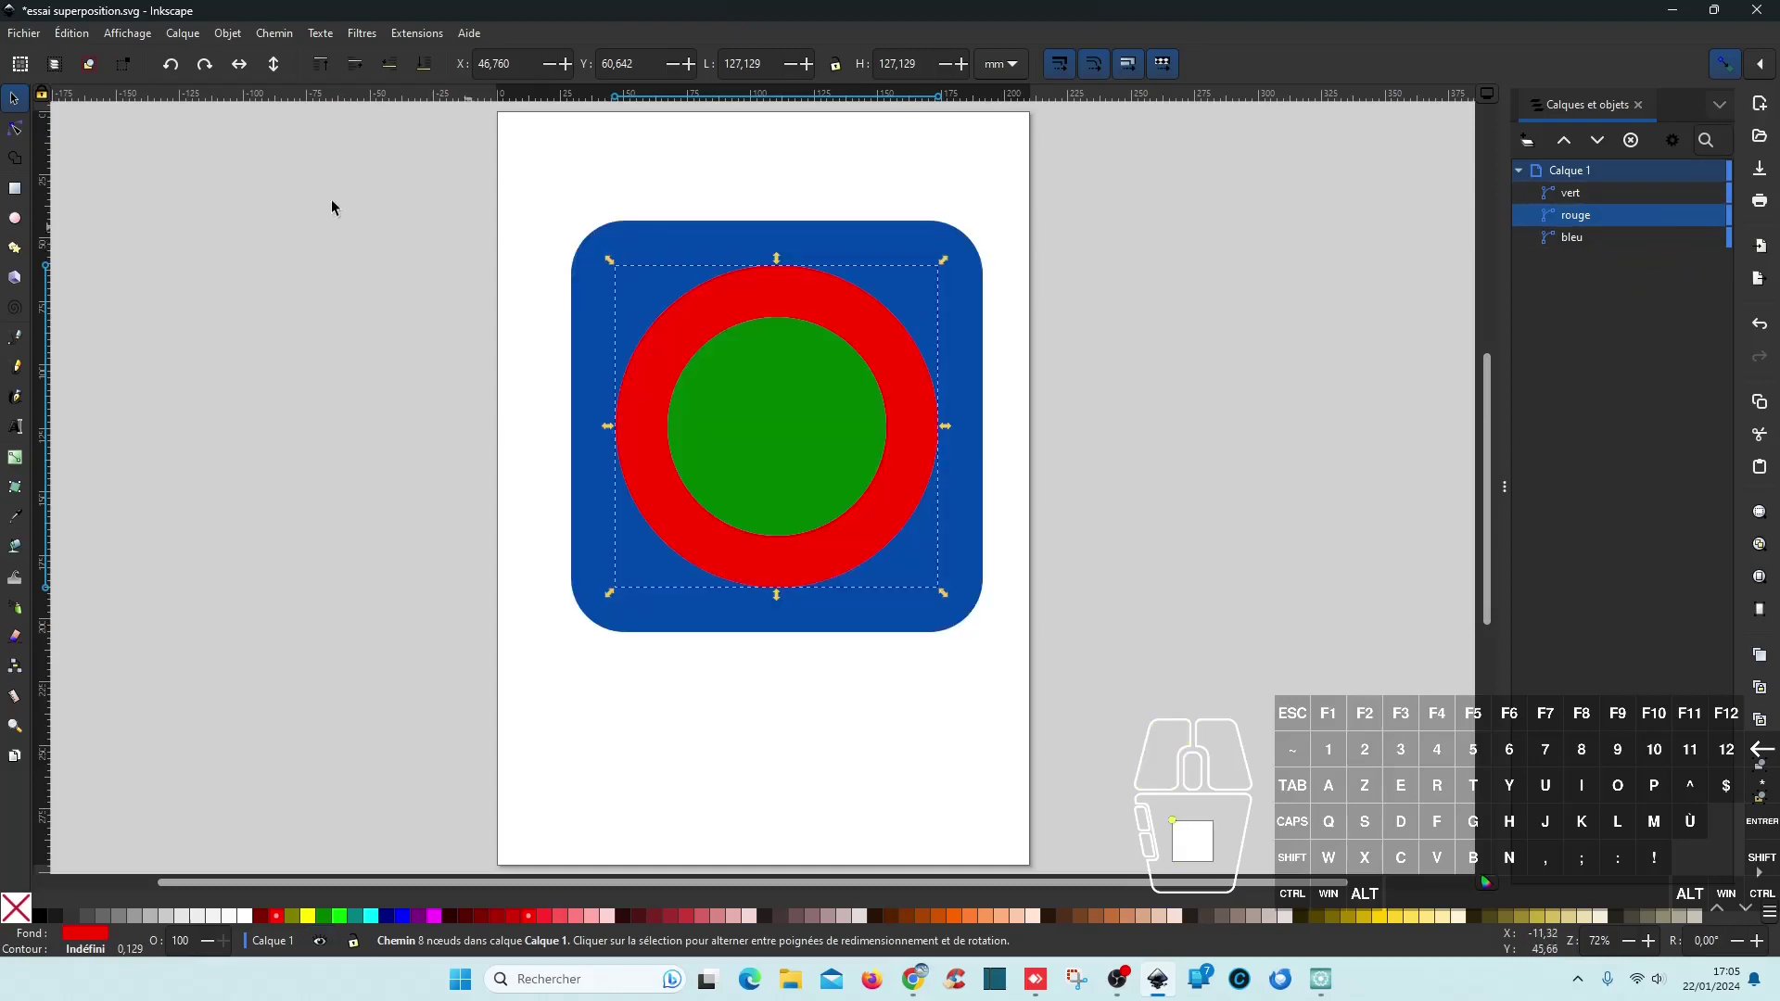
left_click(27, 33)
left_click(71, 179)
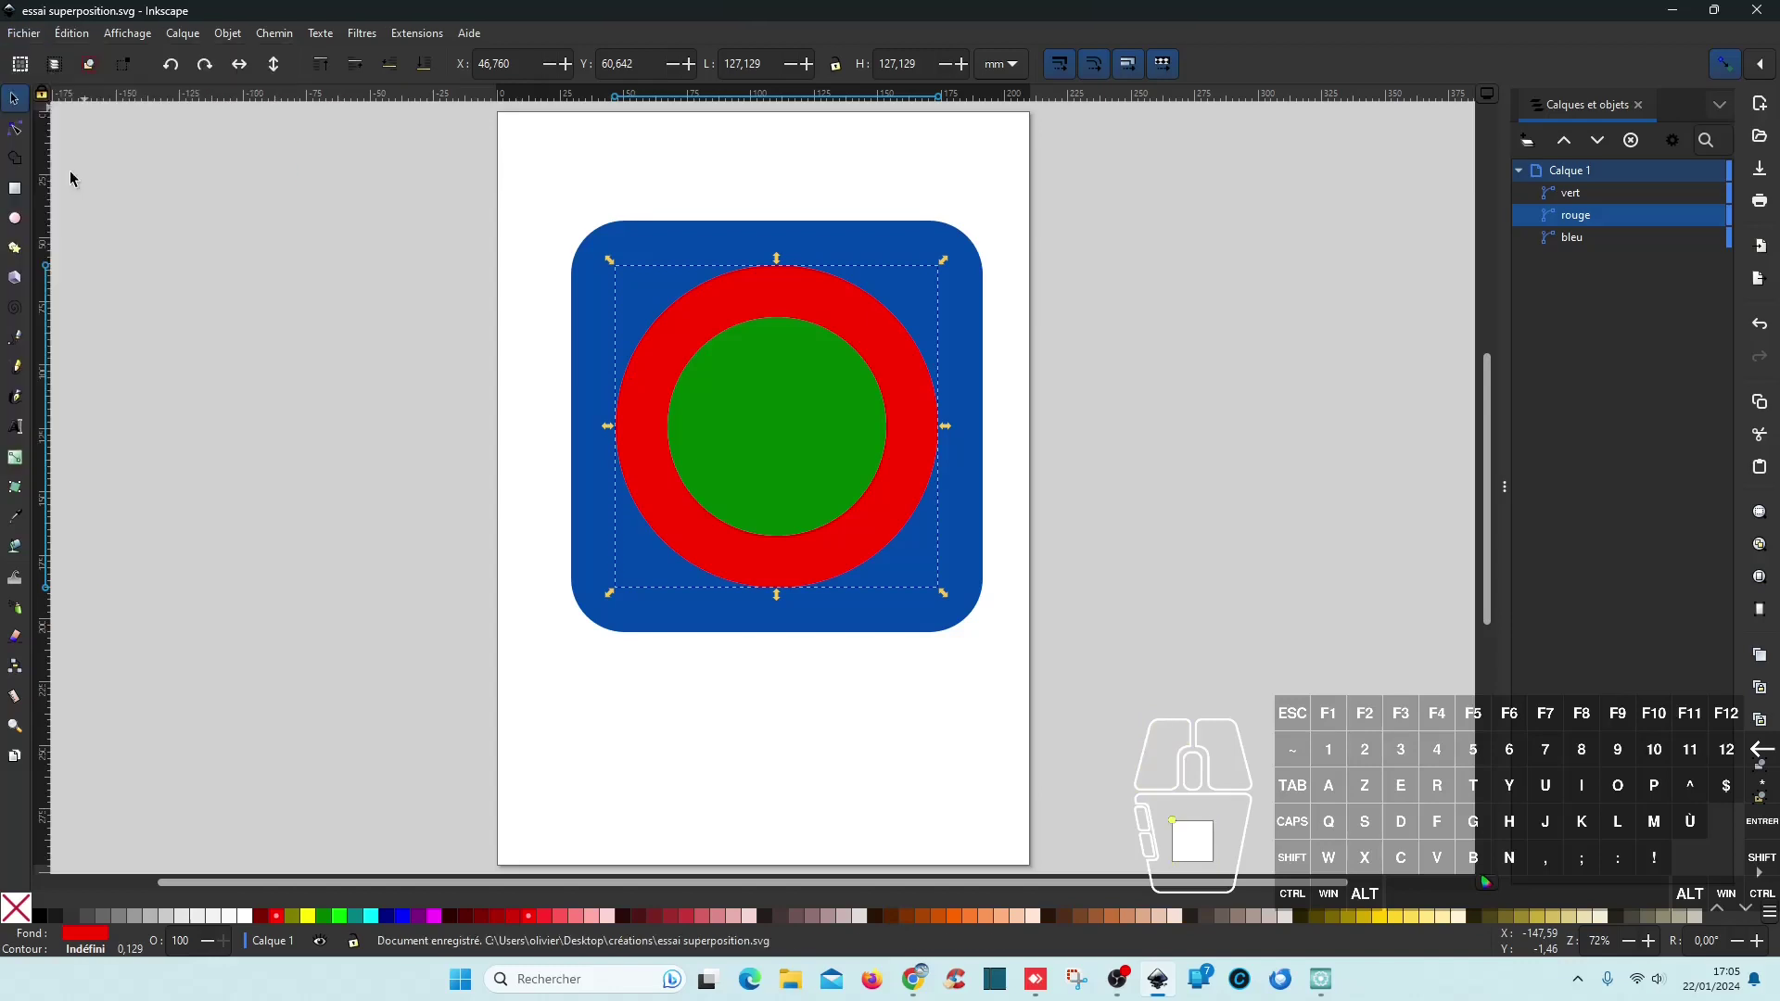
Step: Switch to Artistic Digitizer, open the recent file essai superposition.svg as a new design, and turn off automatic sequencing to examine its stitch sequences
left_click(1321, 979)
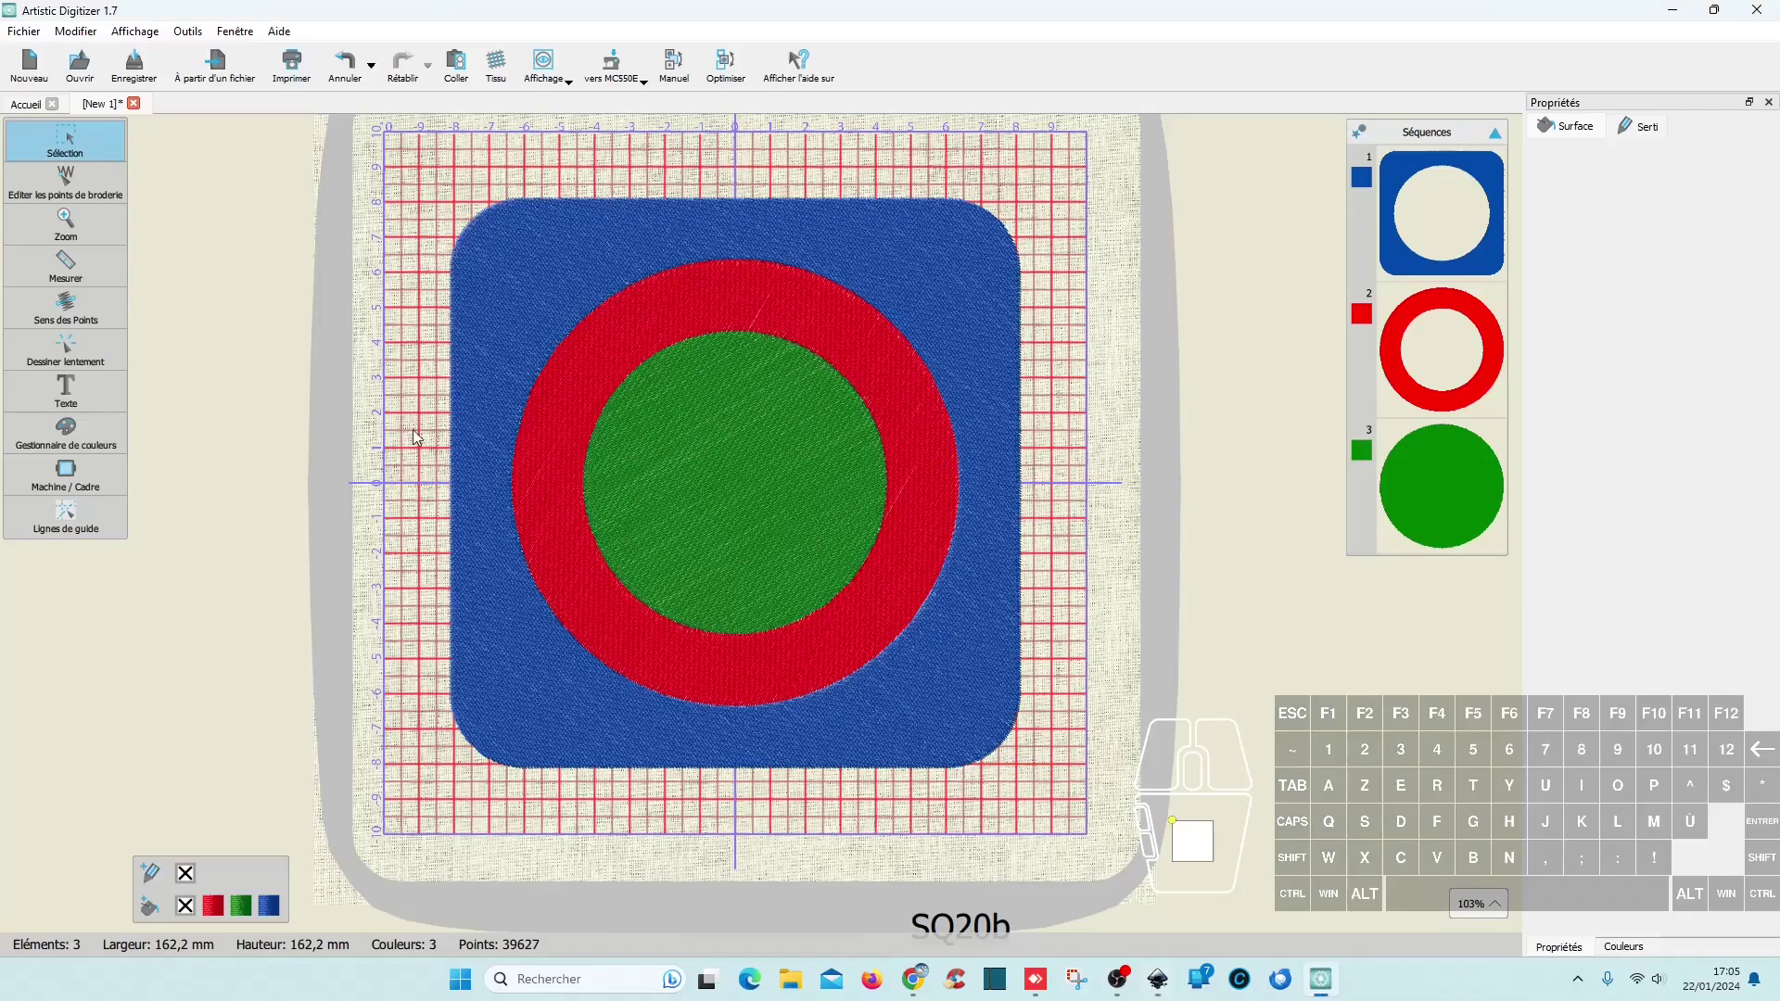
left_click(28, 104)
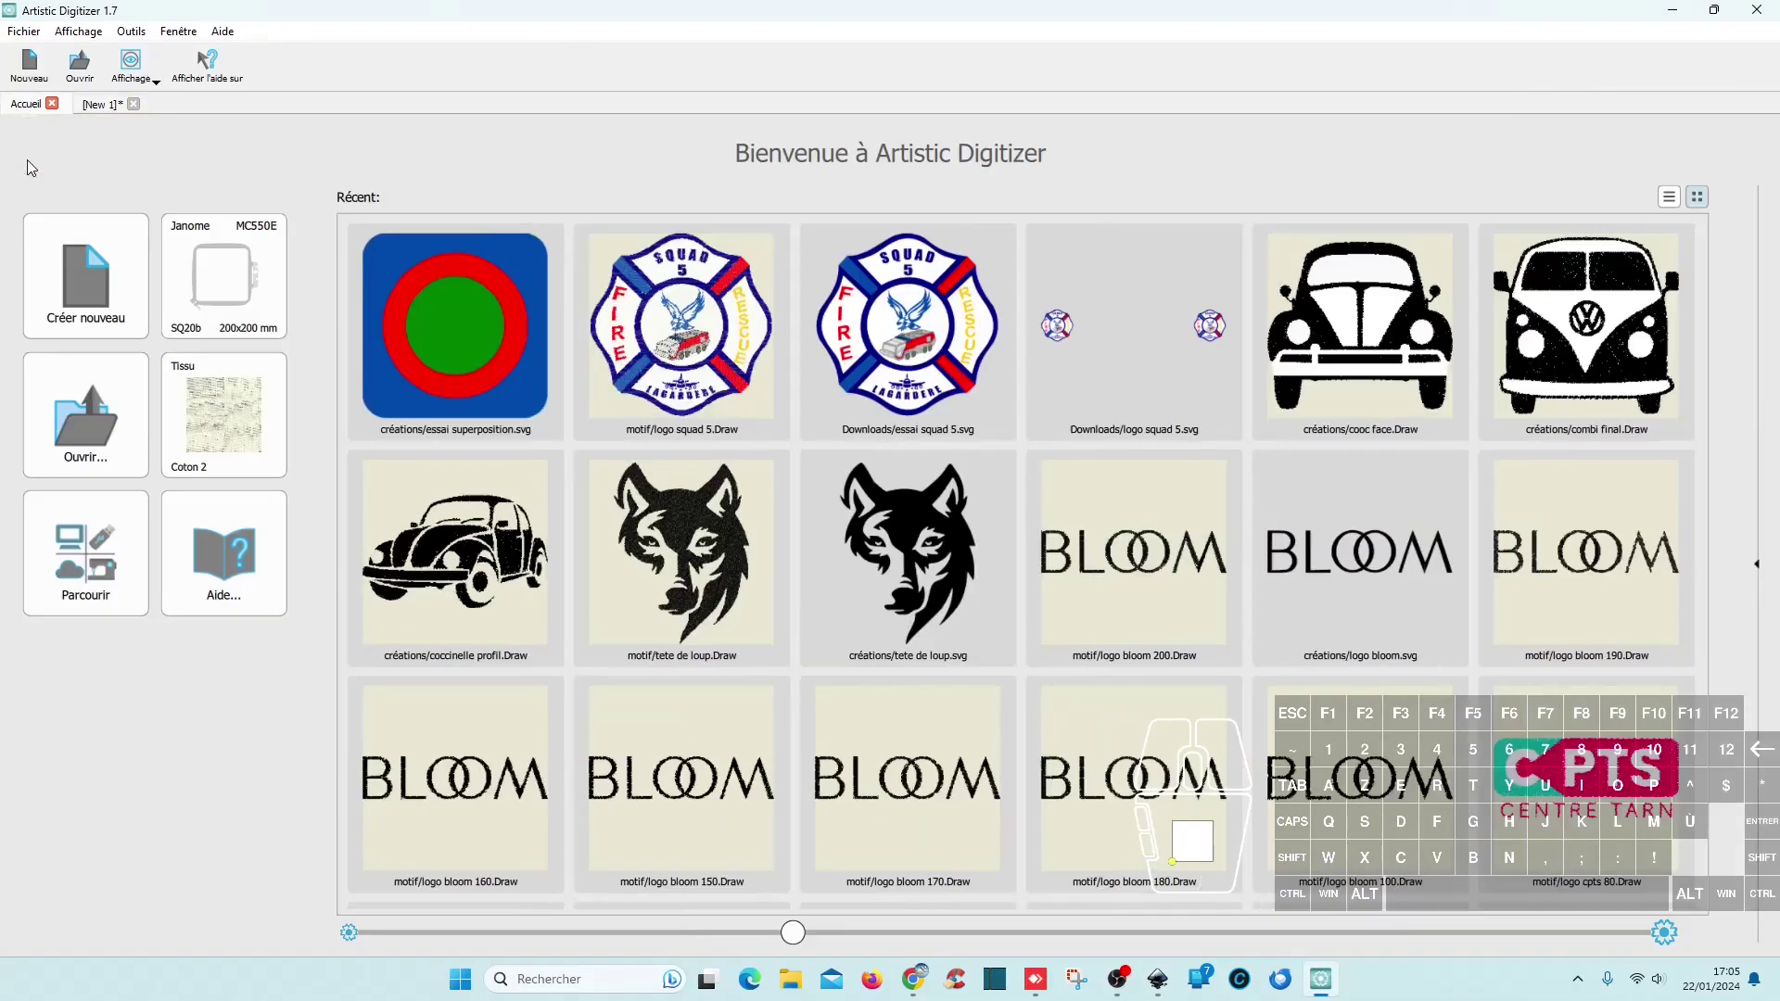
left_click(439, 312)
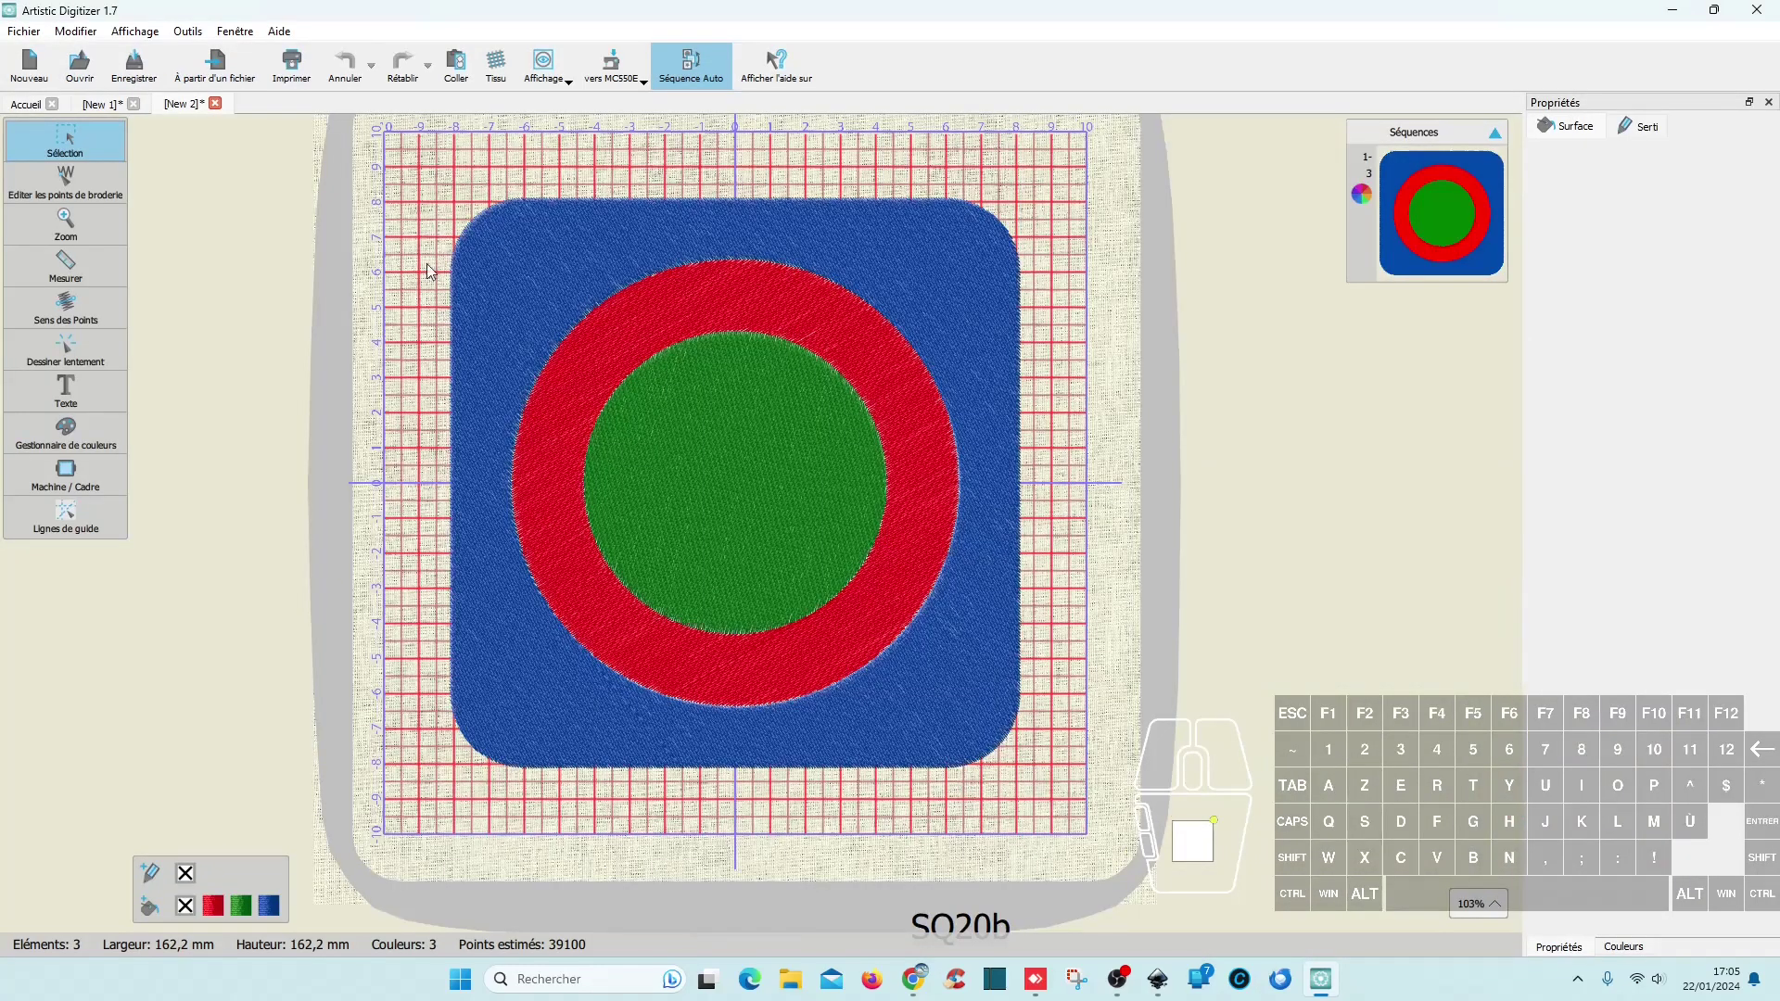
left_click(691, 65)
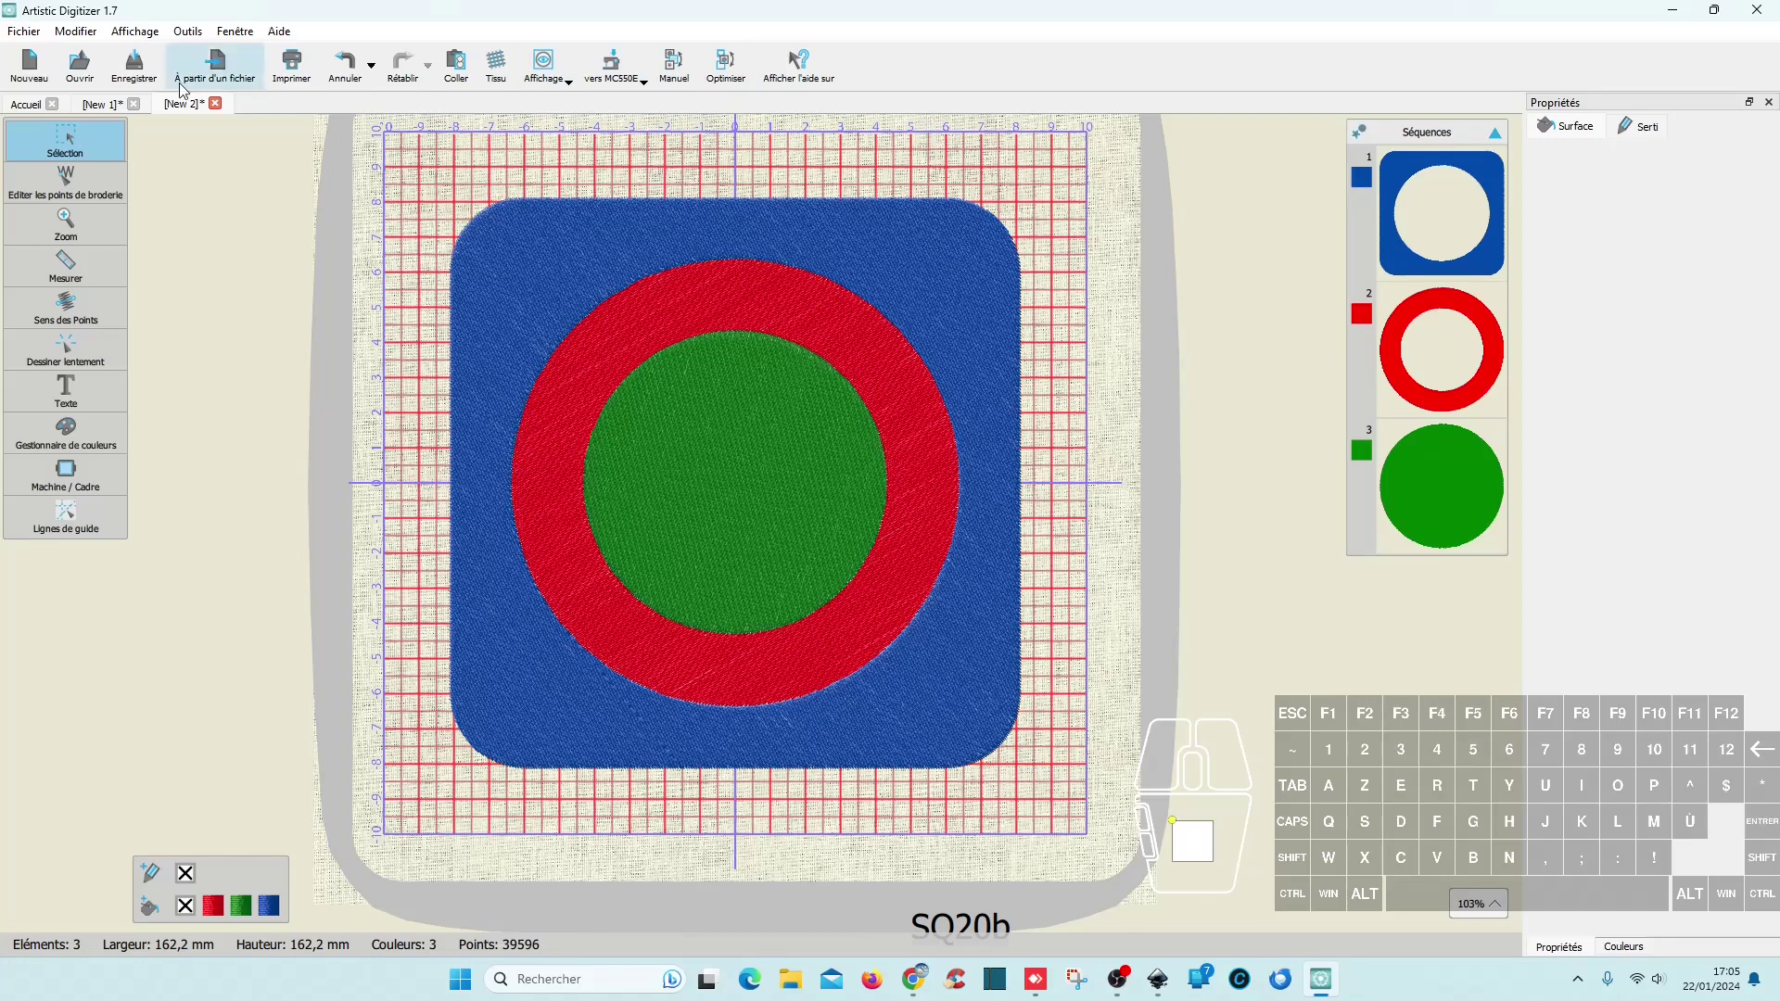
Step: Close the newly opened design without saving its changes
left_click(215, 103)
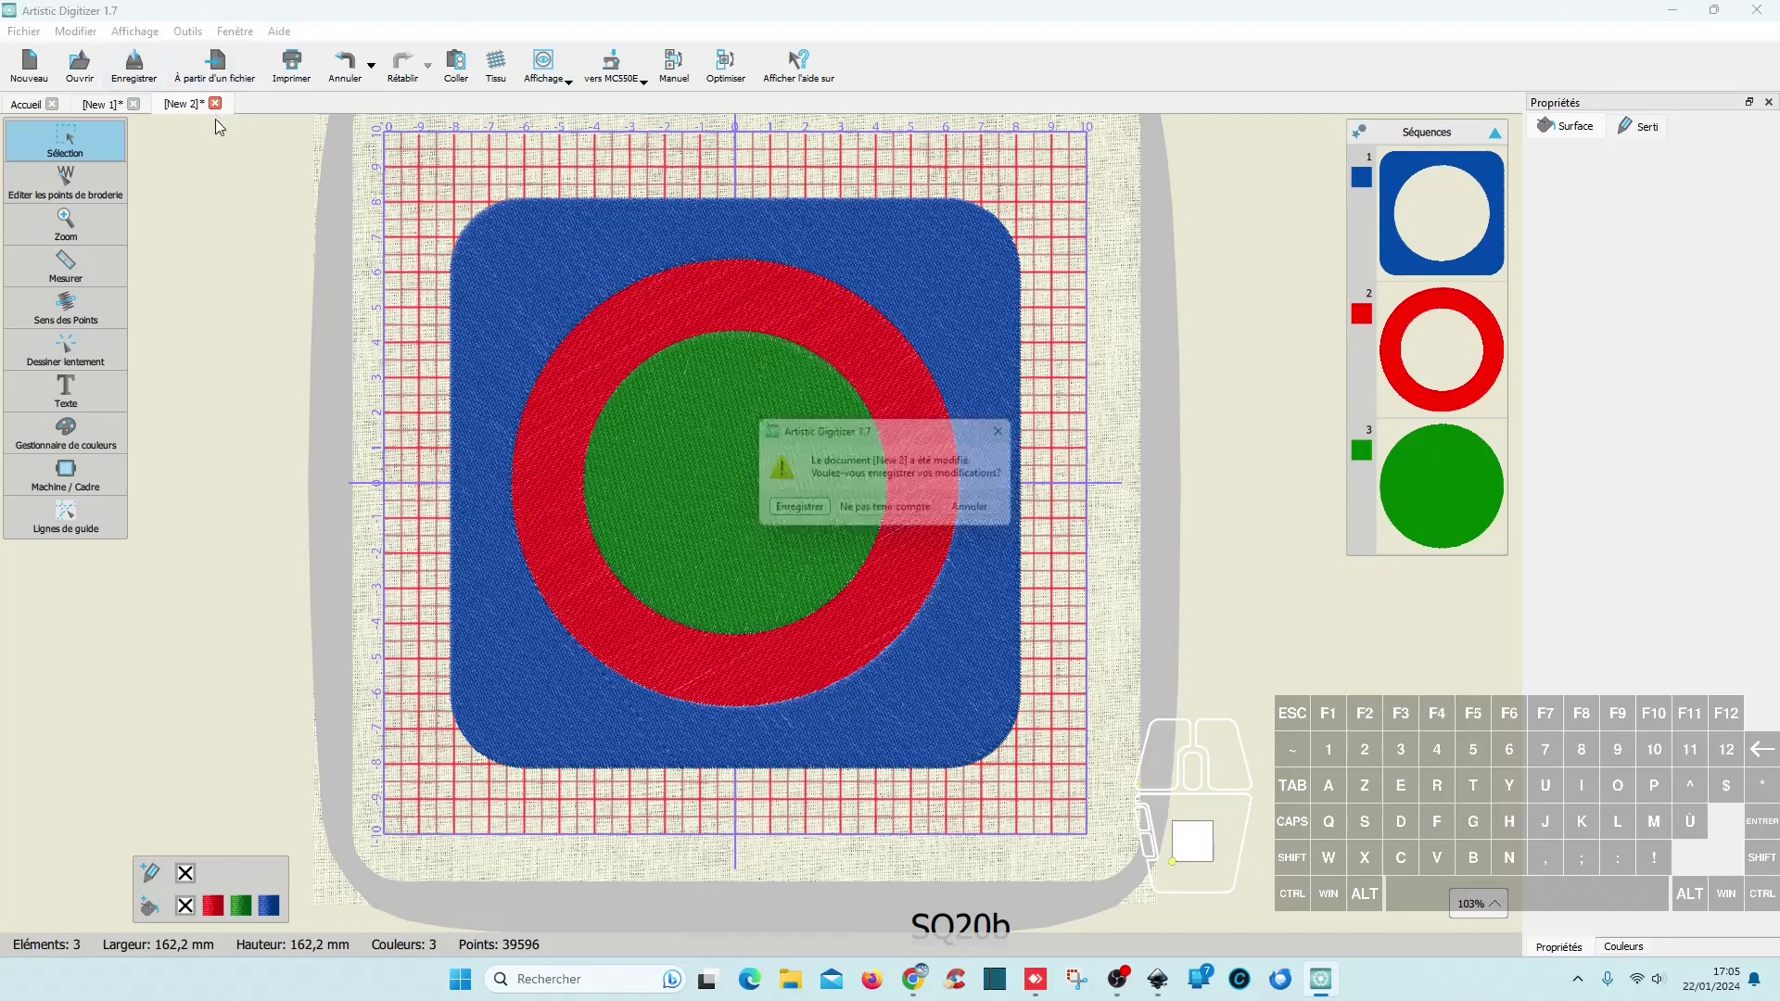
left_click(890, 512)
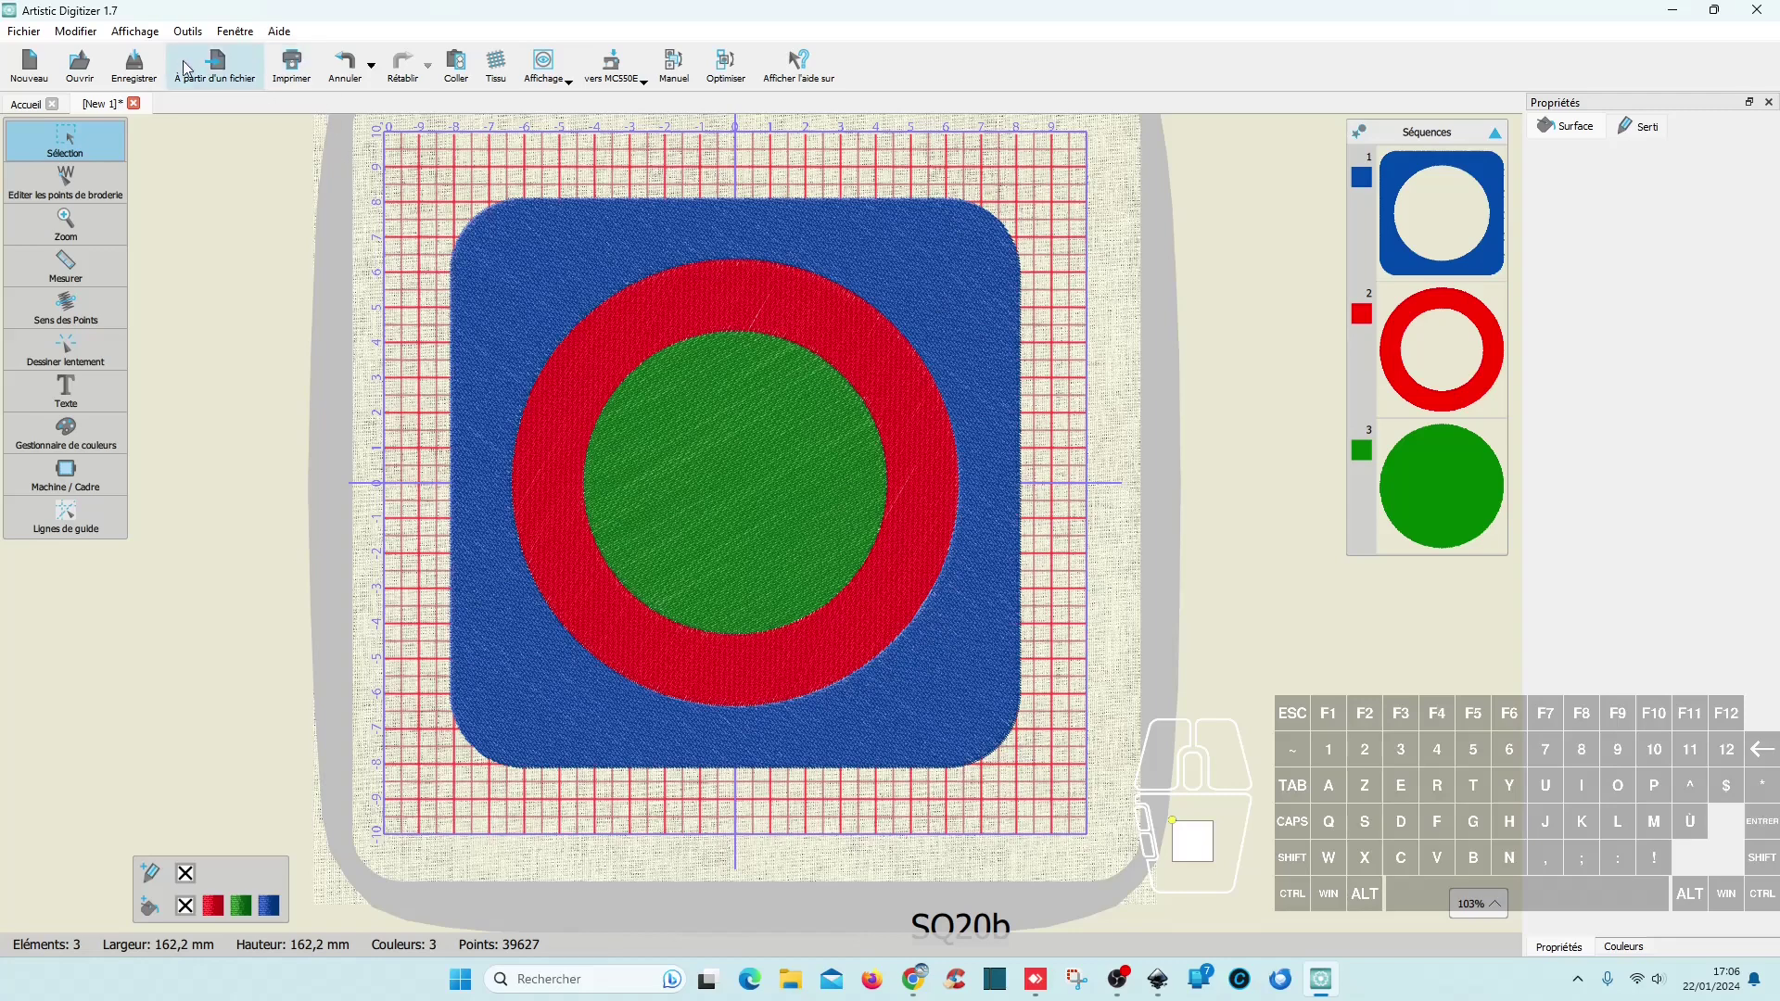
mouse_move(1312, 996)
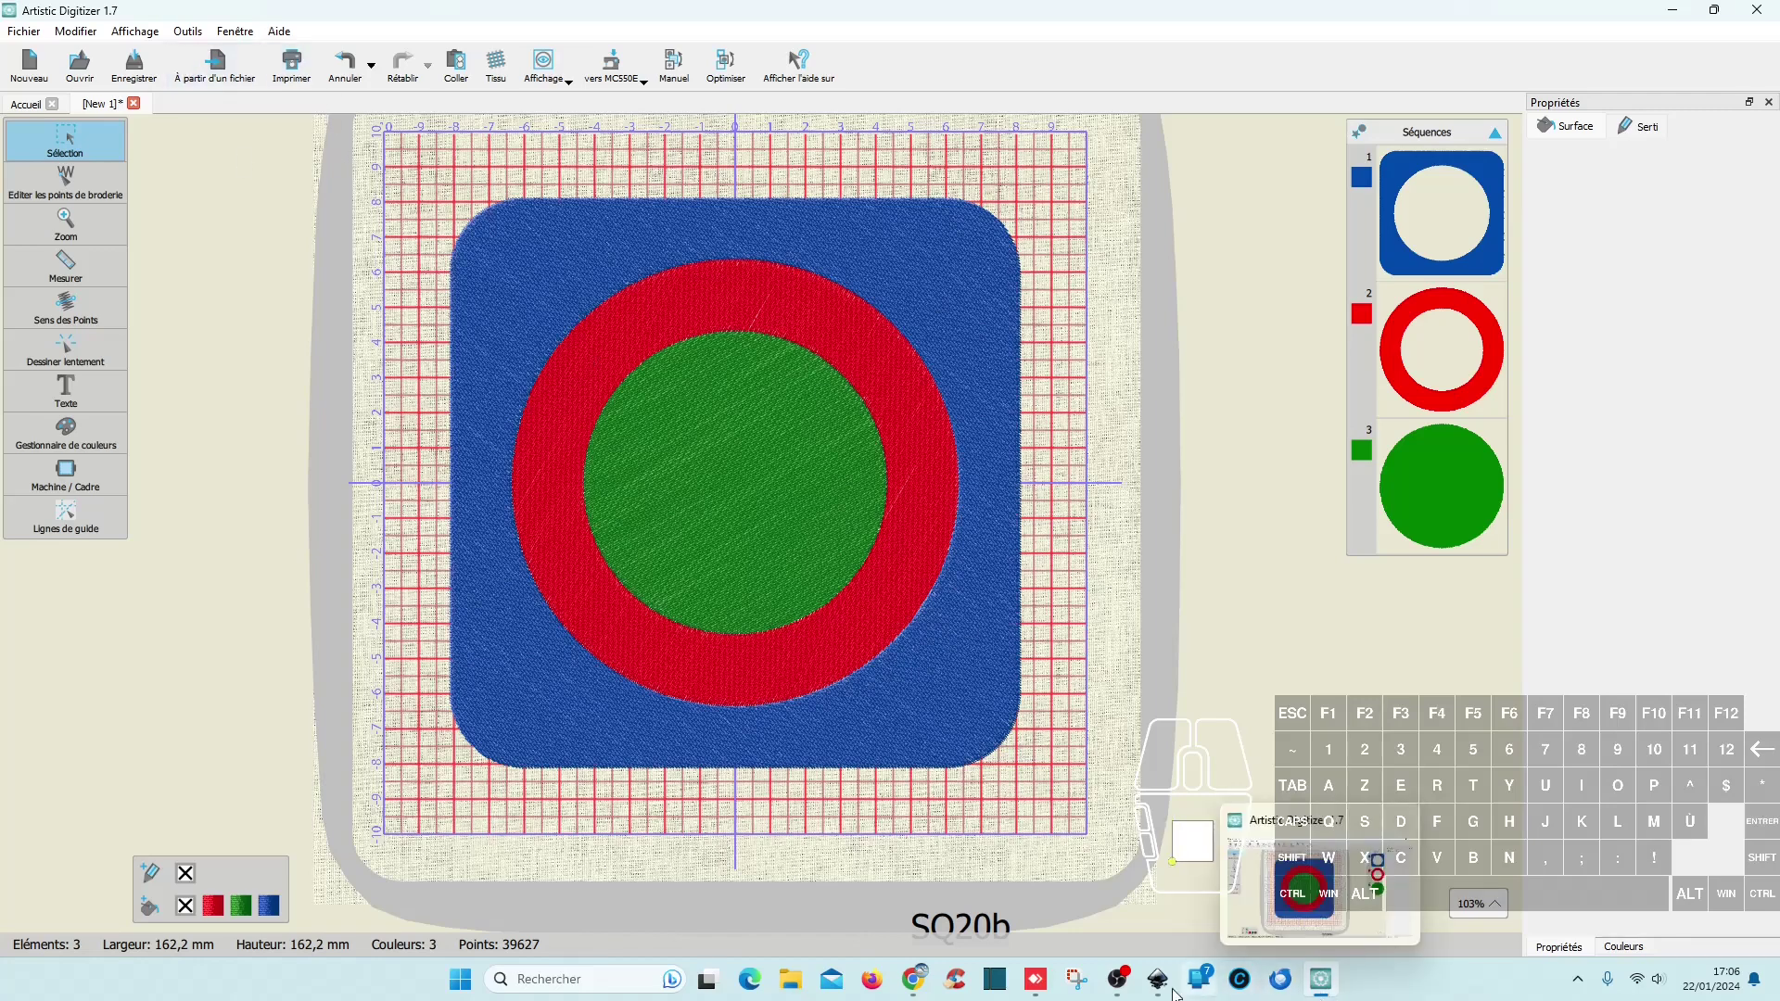